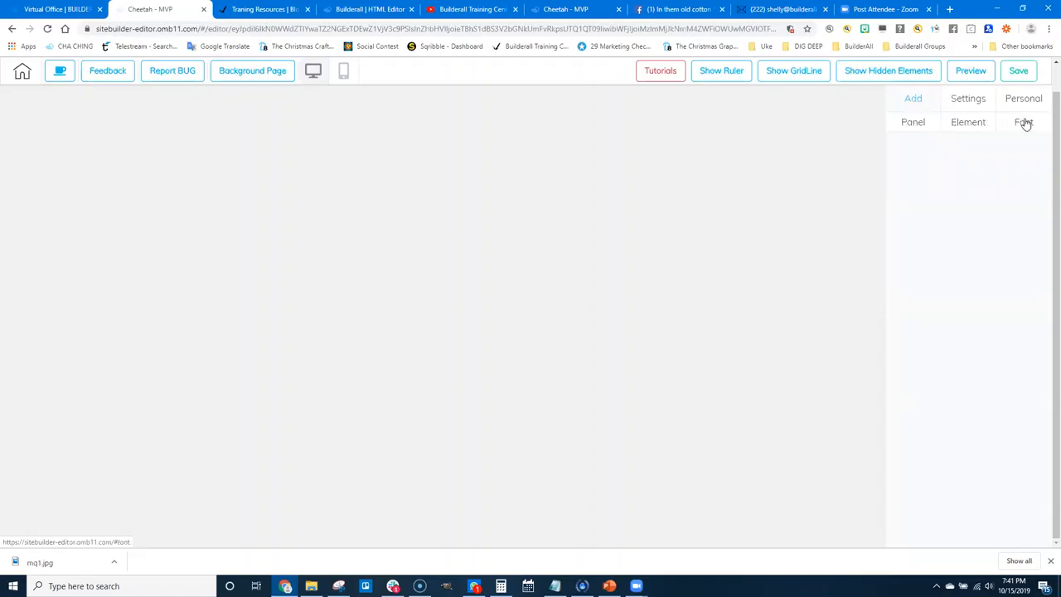
Step: Set the h1 heading's mobile font size to 35 in the page's font settings
click(1024, 123)
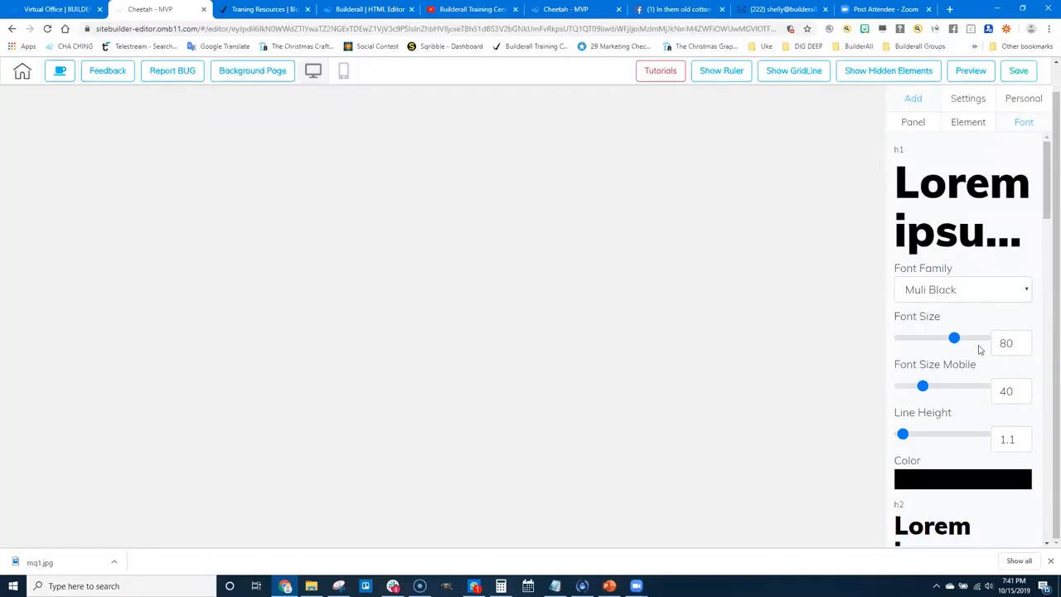
scroll(966, 431, down, 3)
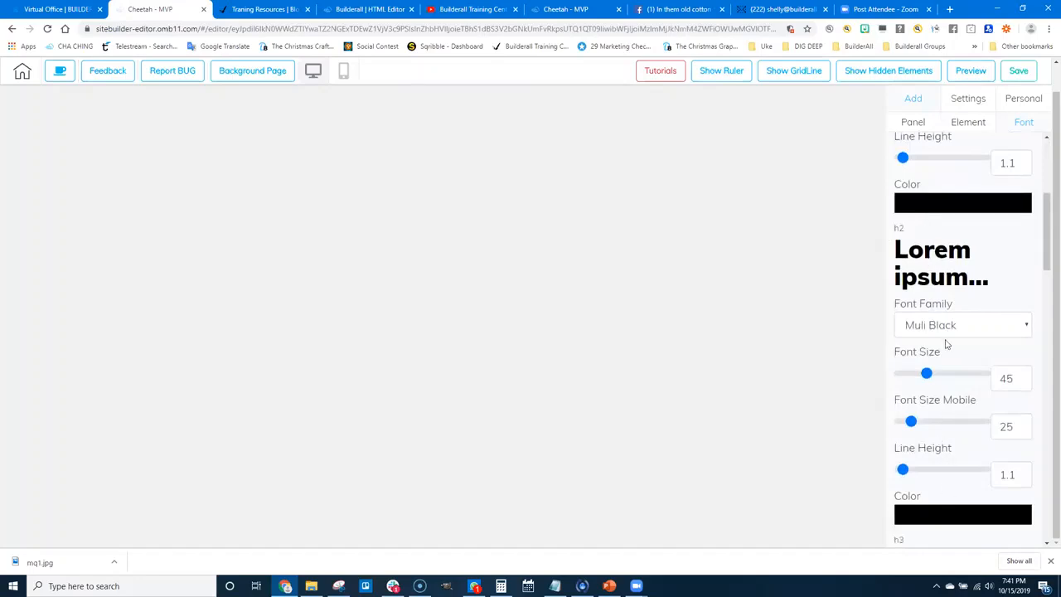
scroll(946, 472, down, 3)
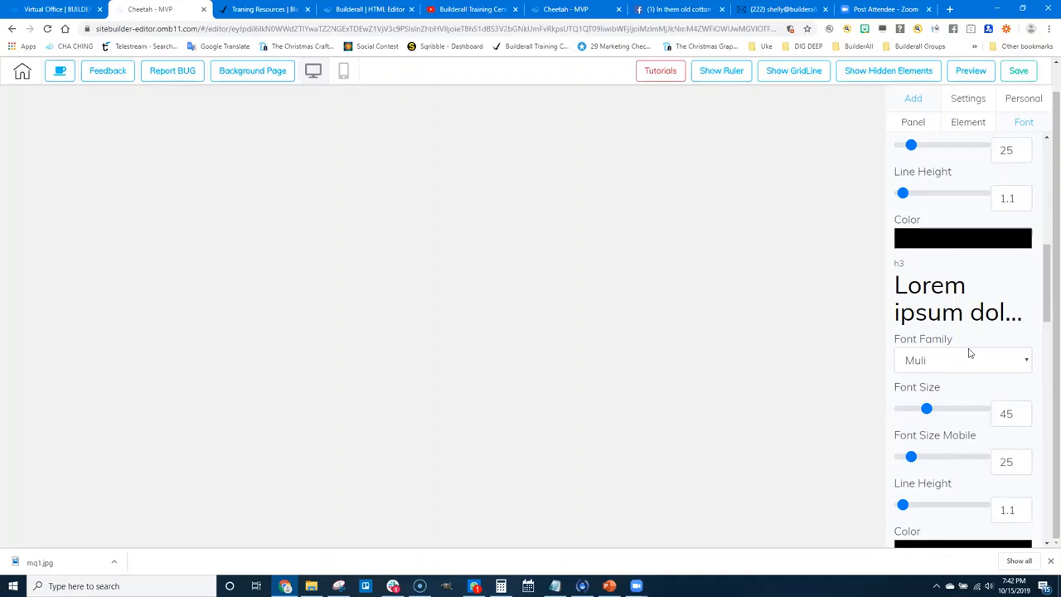
scroll(967, 362, up, 7)
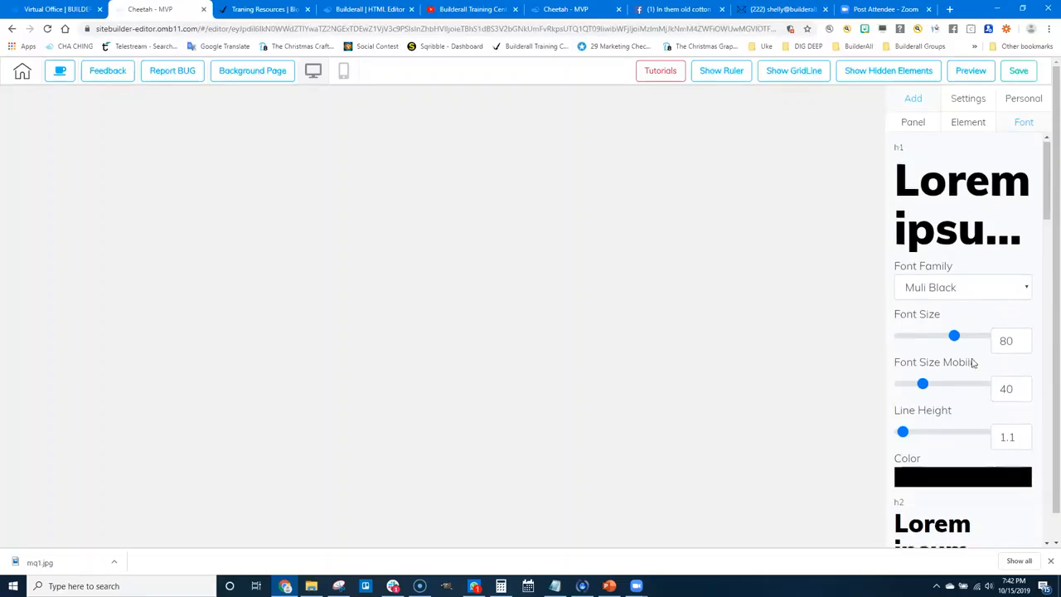
scroll(975, 364, down, 1)
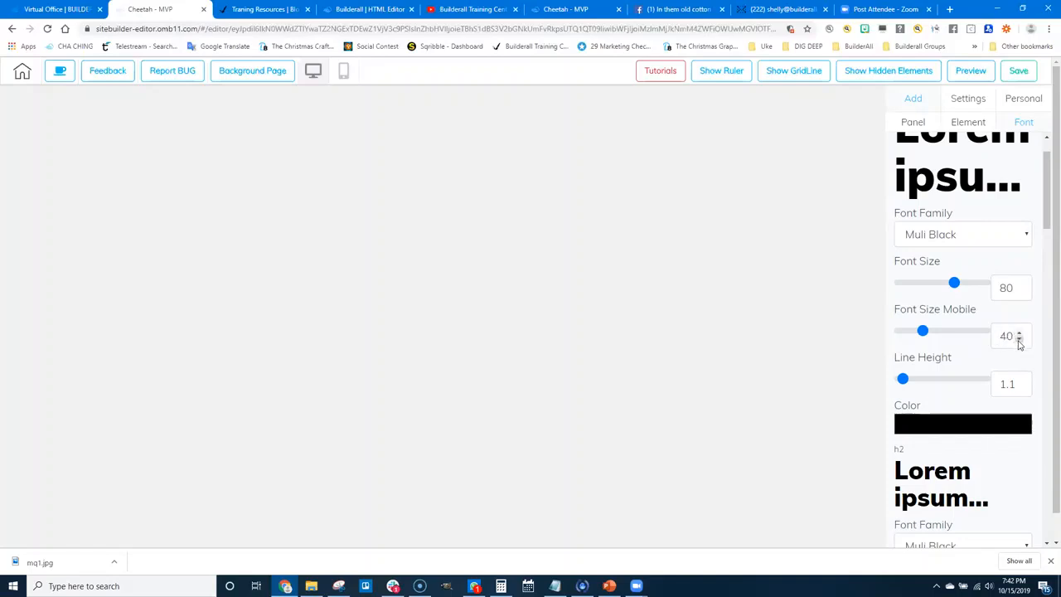
click(1018, 339)
click(1019, 339)
click(1019, 339)
click(1019, 339)
click(1018, 339)
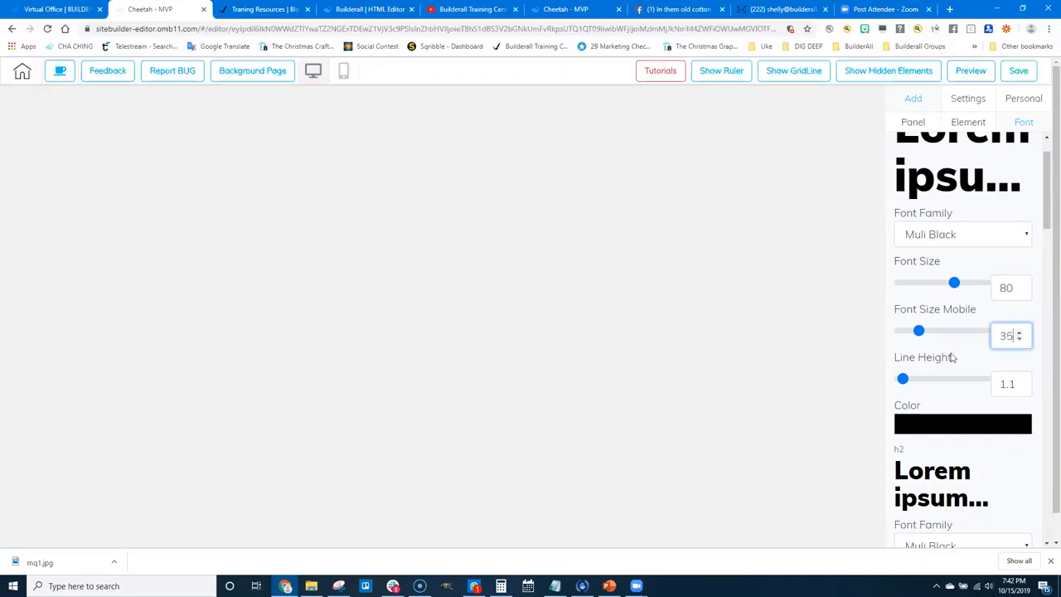
Step: Try a looser line height of 1.4 for the h1 heading
scroll(951, 377, down, 1)
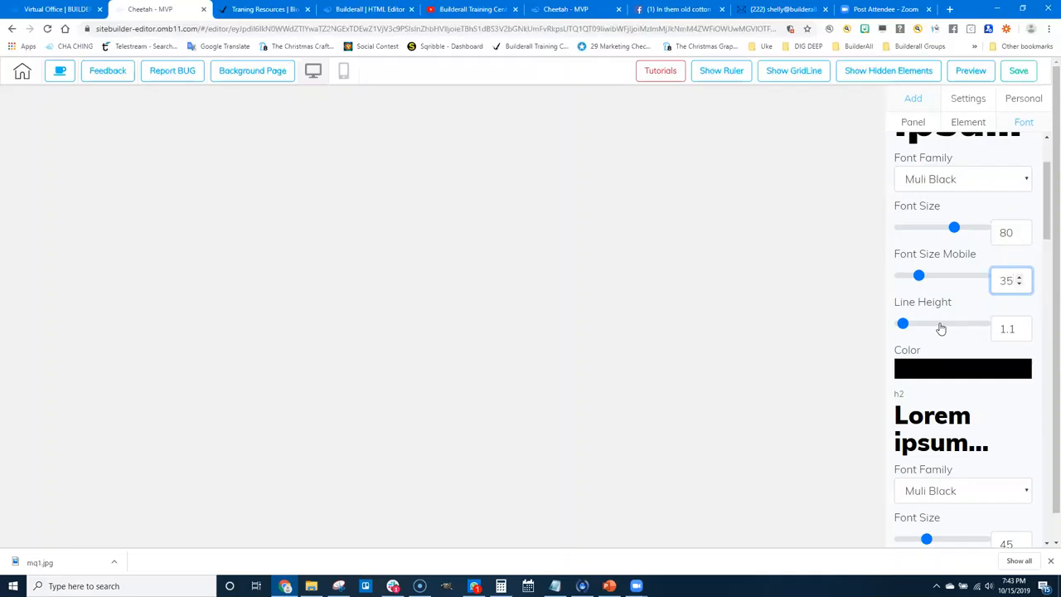
click(1019, 333)
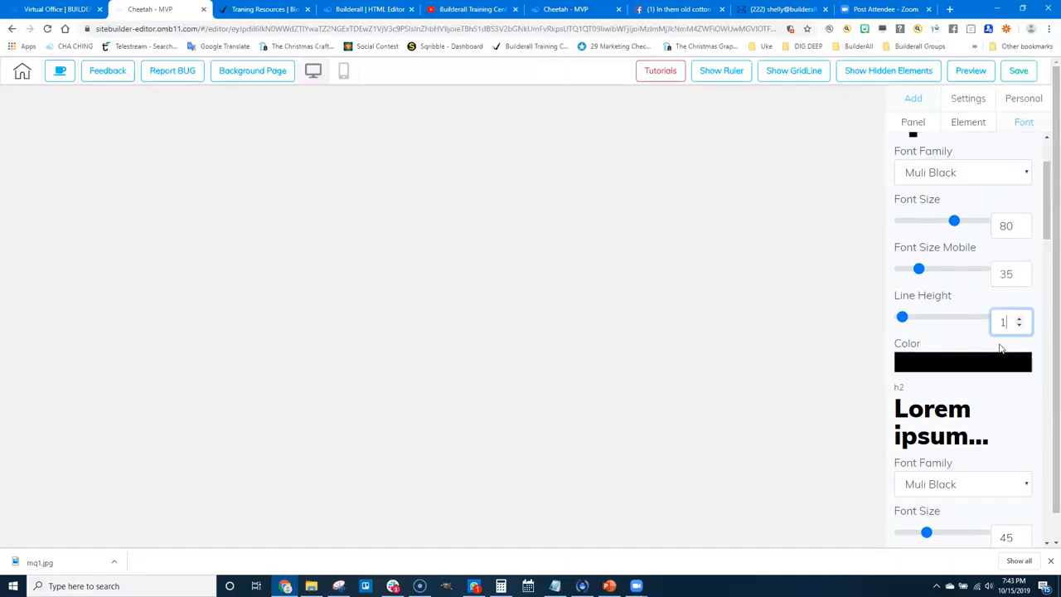
scroll(1001, 348, up, 2)
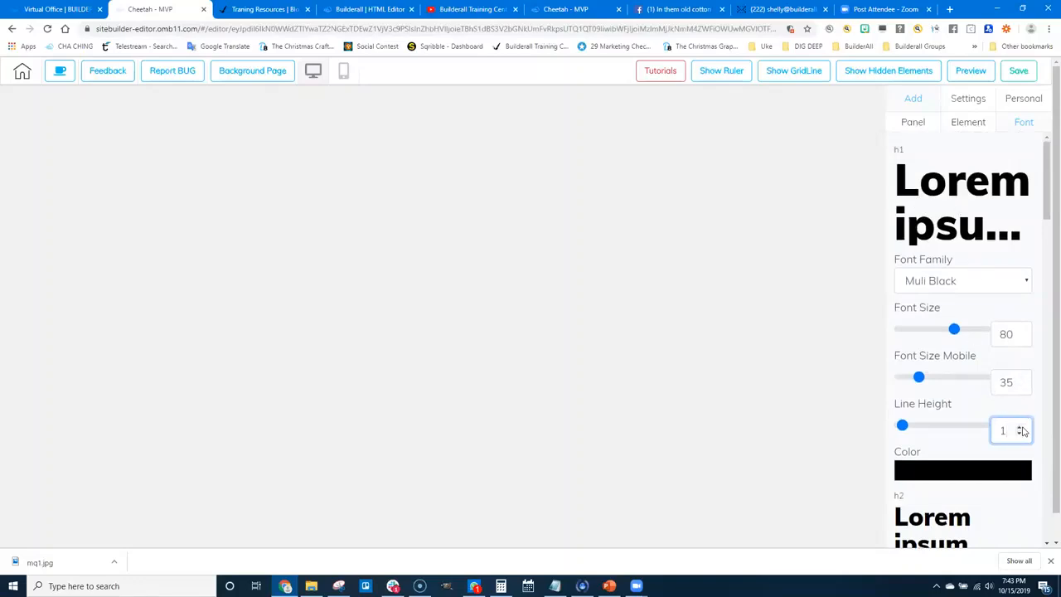
double_click(1021, 430)
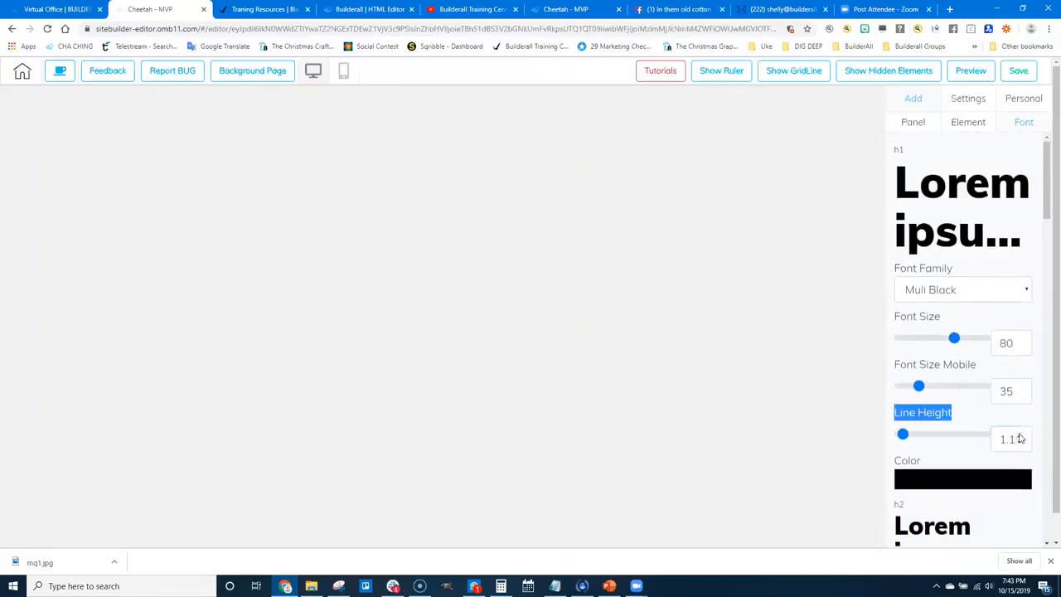
click(1021, 437)
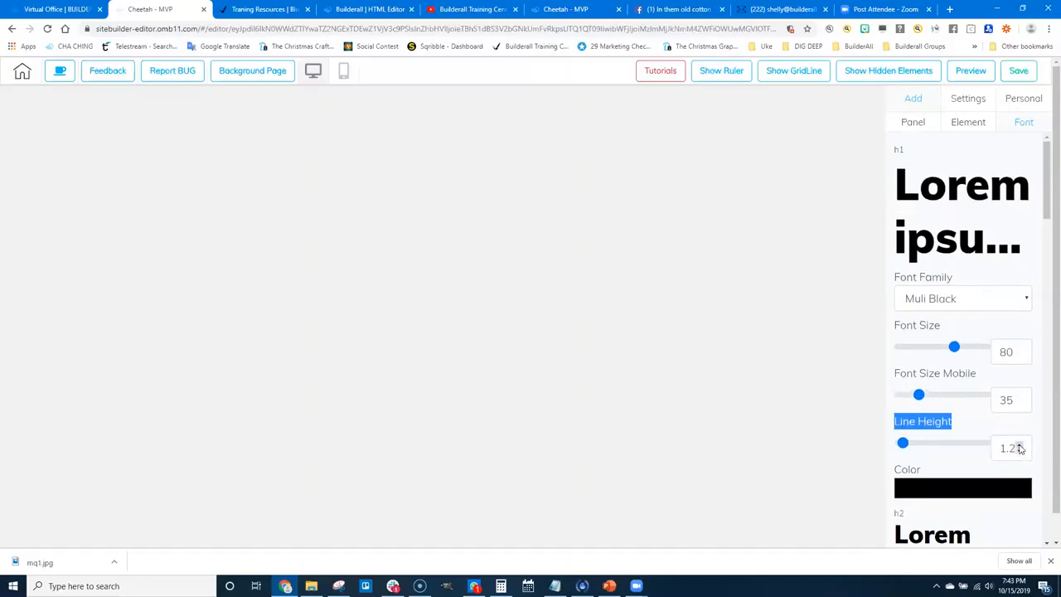
click(1020, 448)
click(1020, 456)
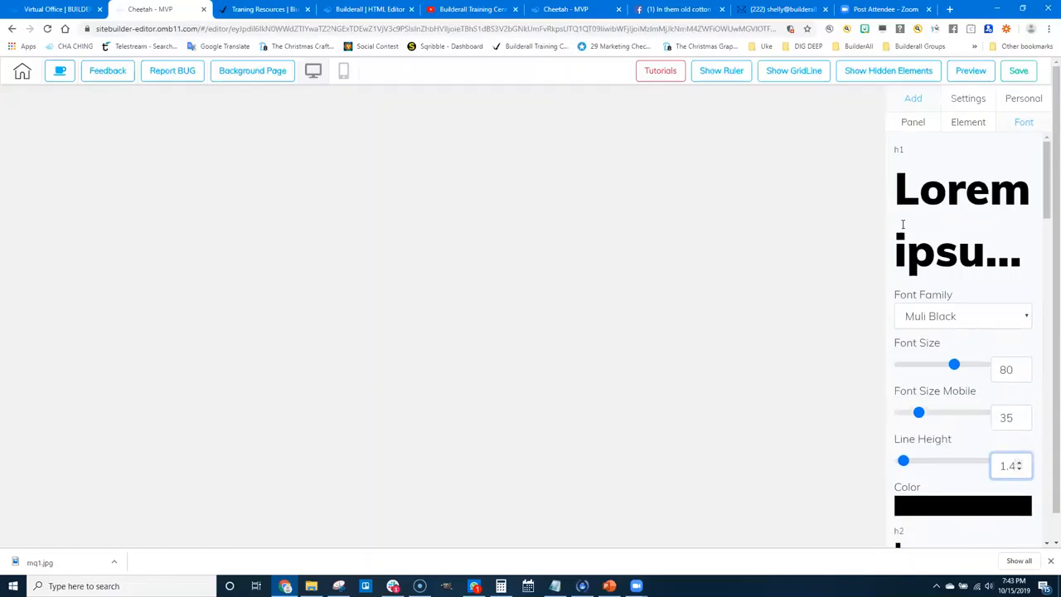
Step: Reduce the h1 heading's line height to 0.6 to try tighter spacing
click(1018, 469)
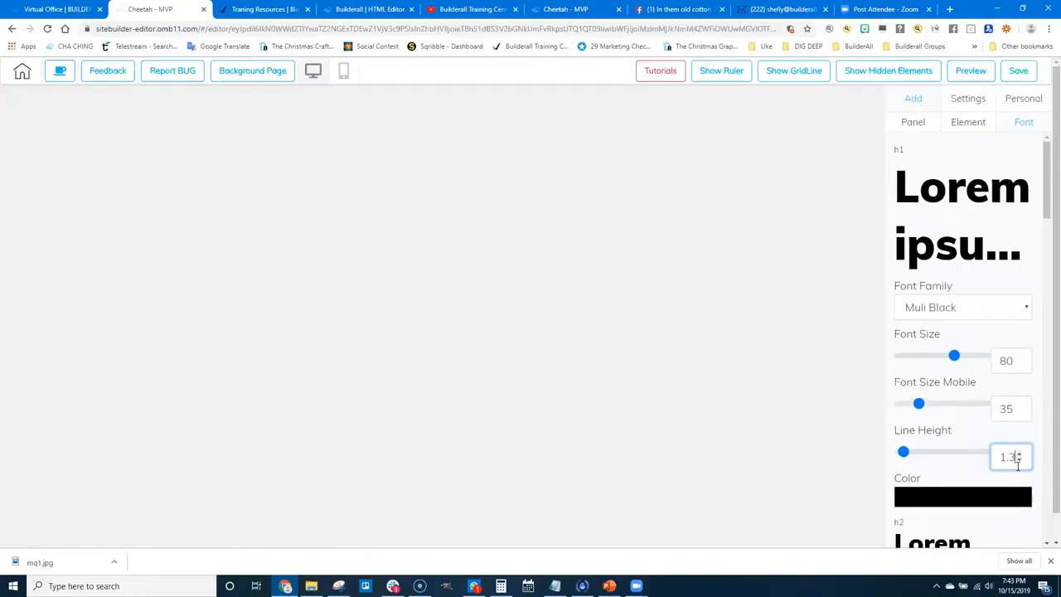
click(1019, 460)
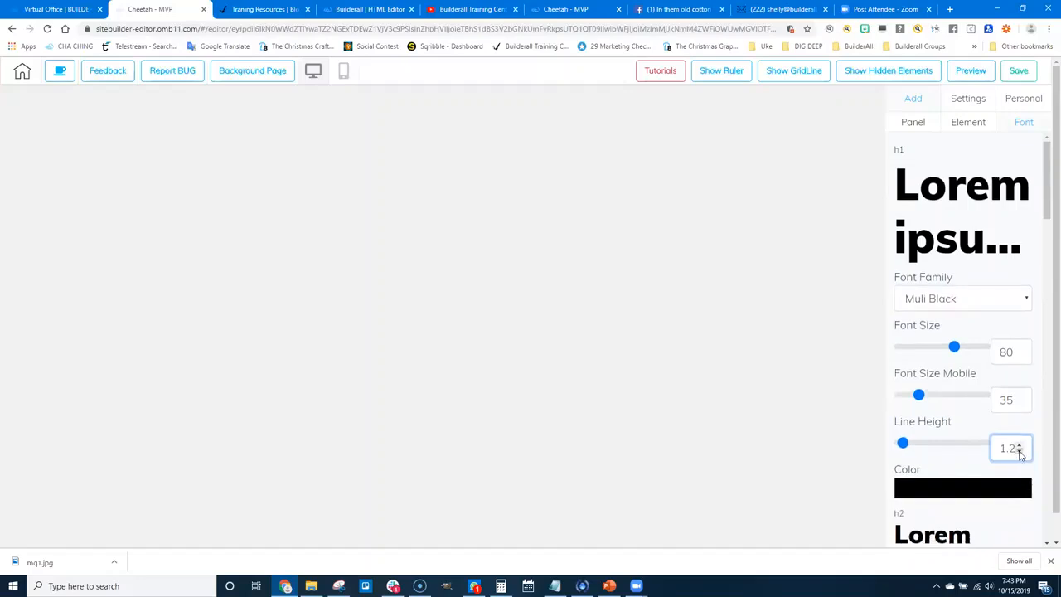
click(1020, 453)
click(1020, 443)
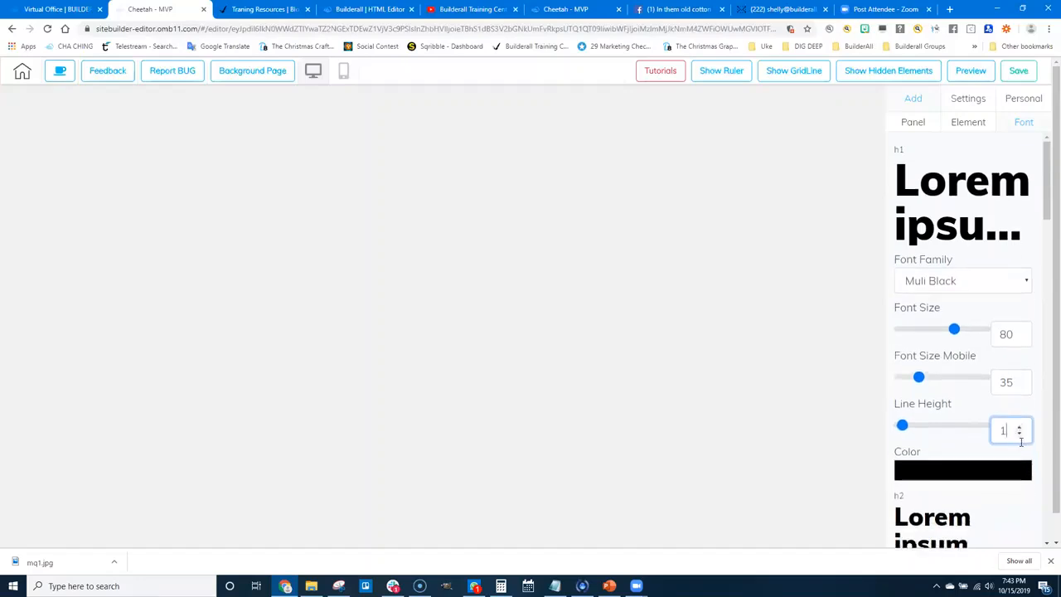
click(1019, 432)
click(1020, 424)
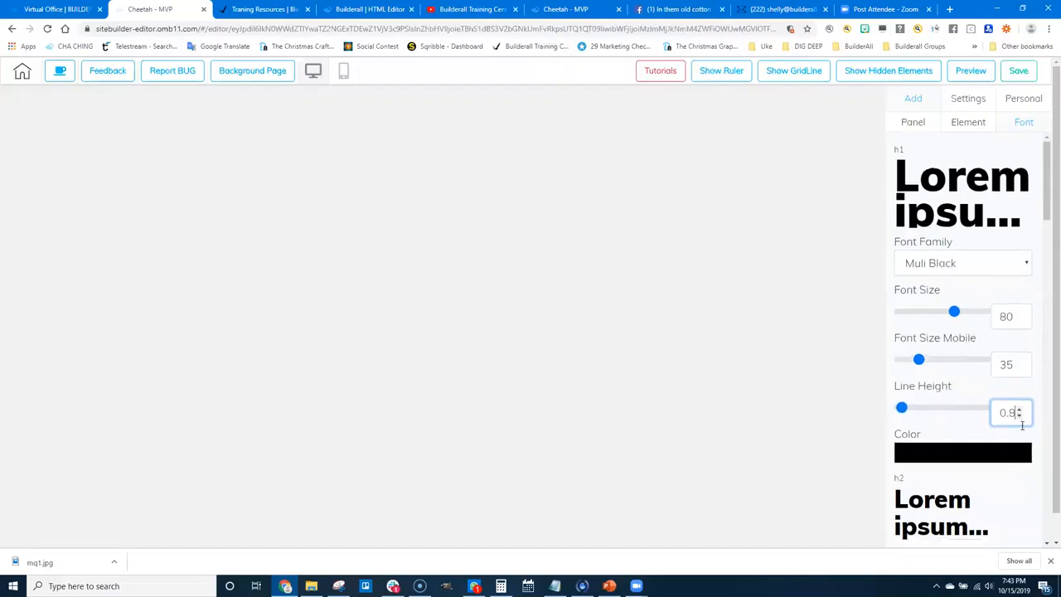
click(1018, 416)
click(1019, 406)
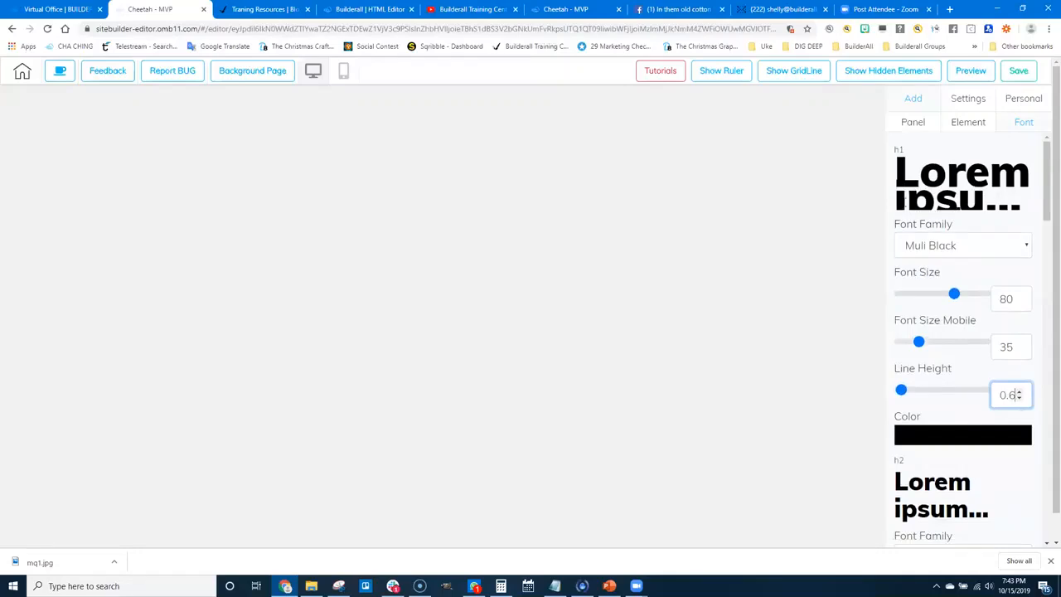
Step: Set the h1 heading's line height to 1
mouse_move(1045, 192)
mouse_down()
mouse_move(1045, 207)
mouse_move(1045, 192)
mouse_up()
click(1018, 392)
click(1019, 402)
click(1019, 410)
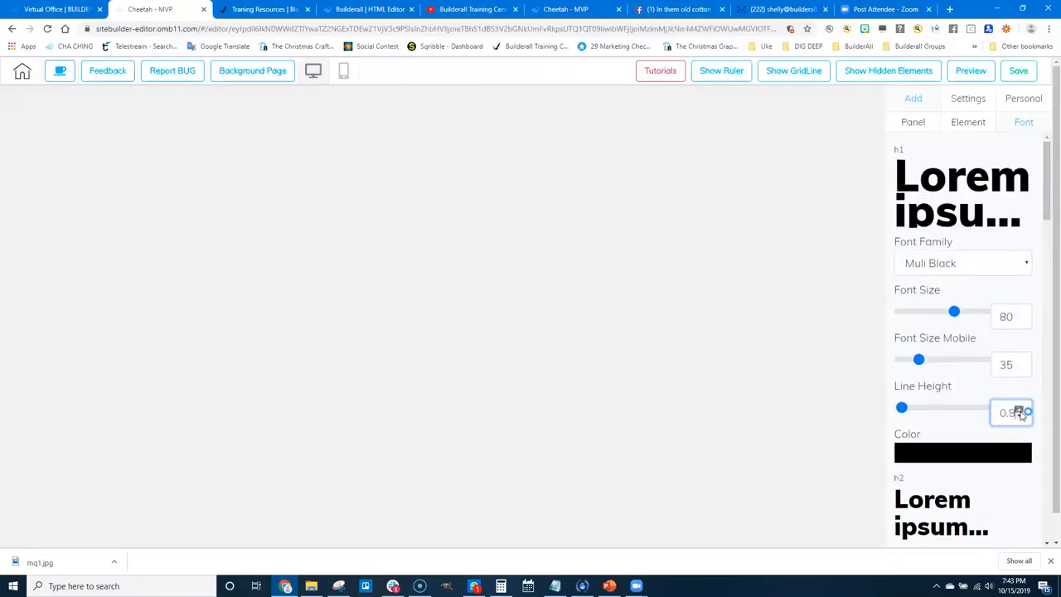
click(1019, 412)
click(1019, 420)
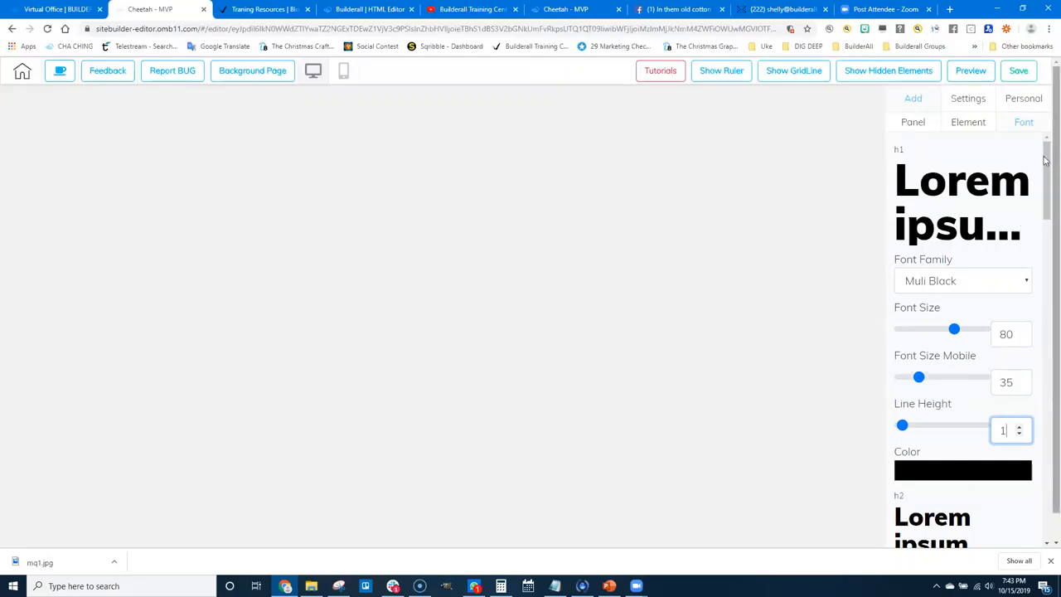
Step: Examine the ready-made panel templates in the 1st Fold category
click(912, 123)
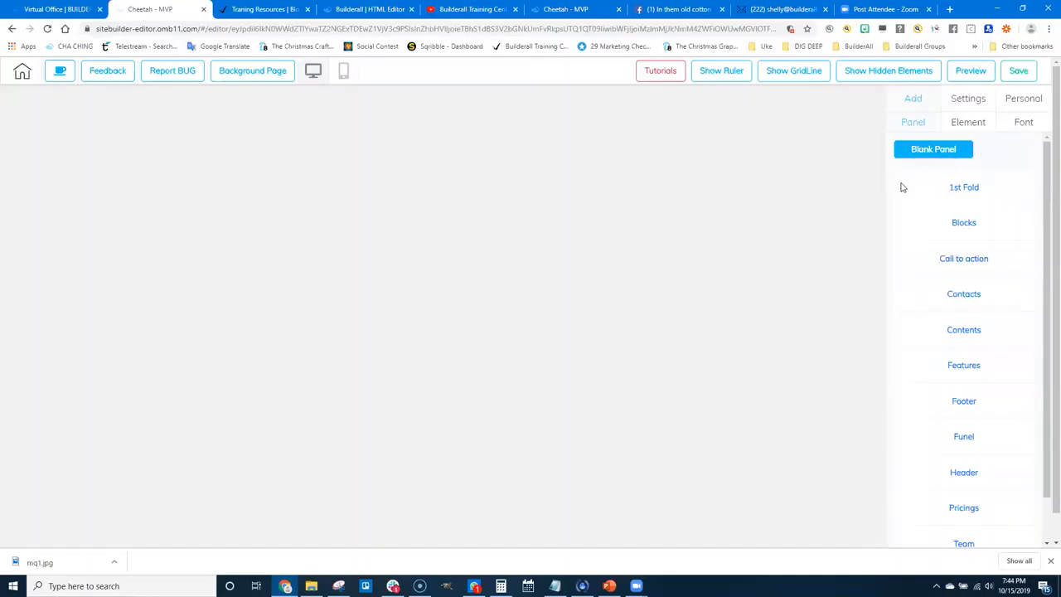
click(964, 188)
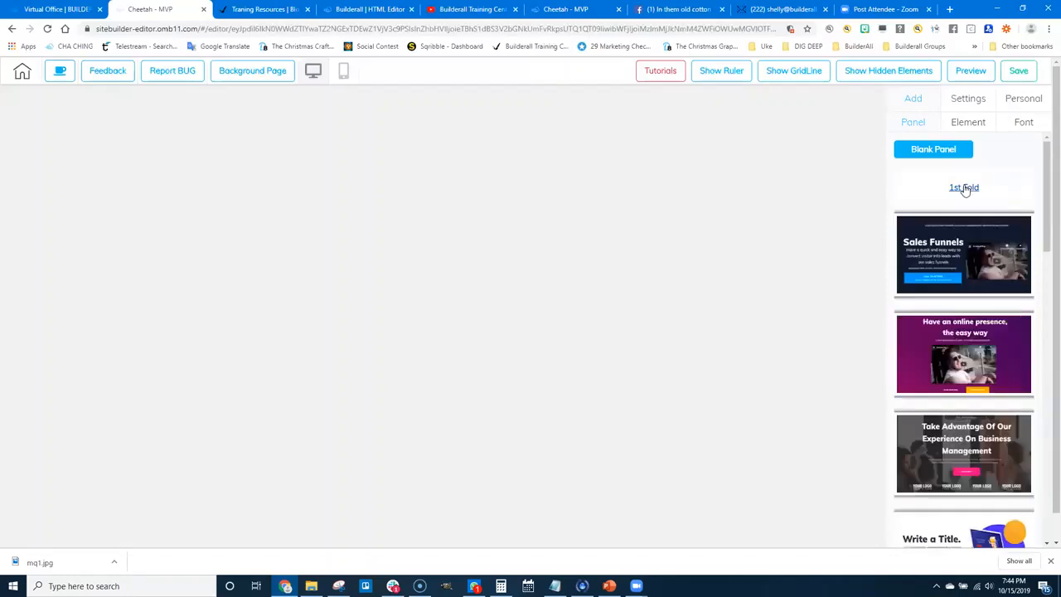
scroll(962, 346, down, 3)
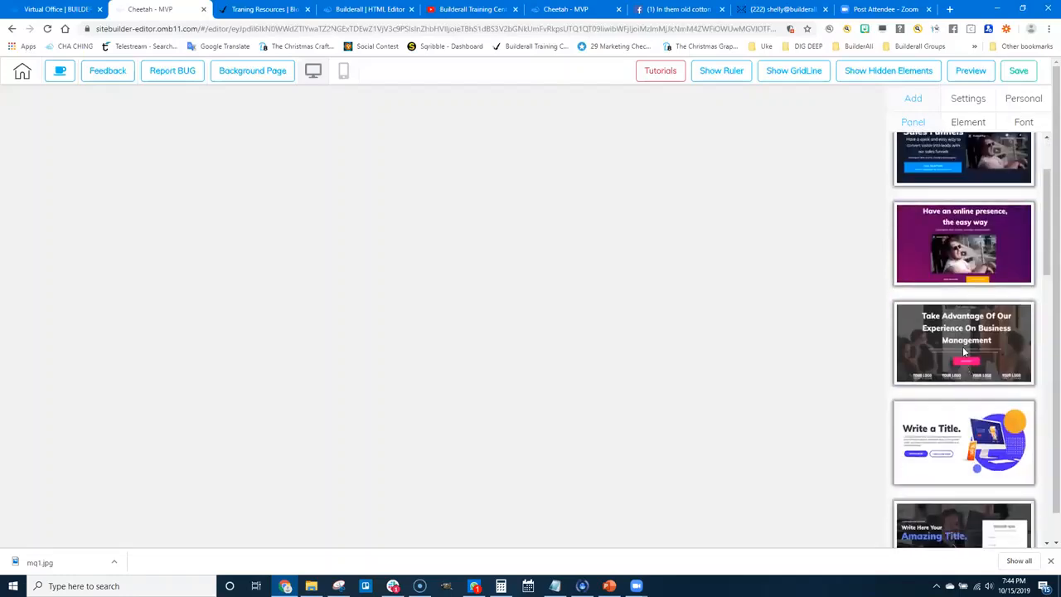
scroll(962, 490, down, 10)
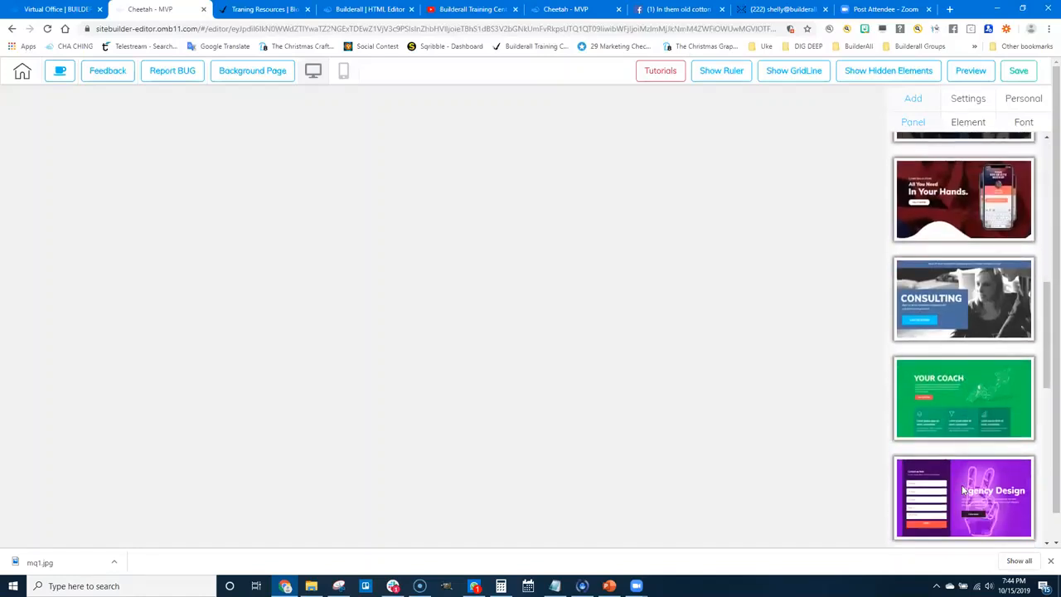
scroll(962, 489, down, 2)
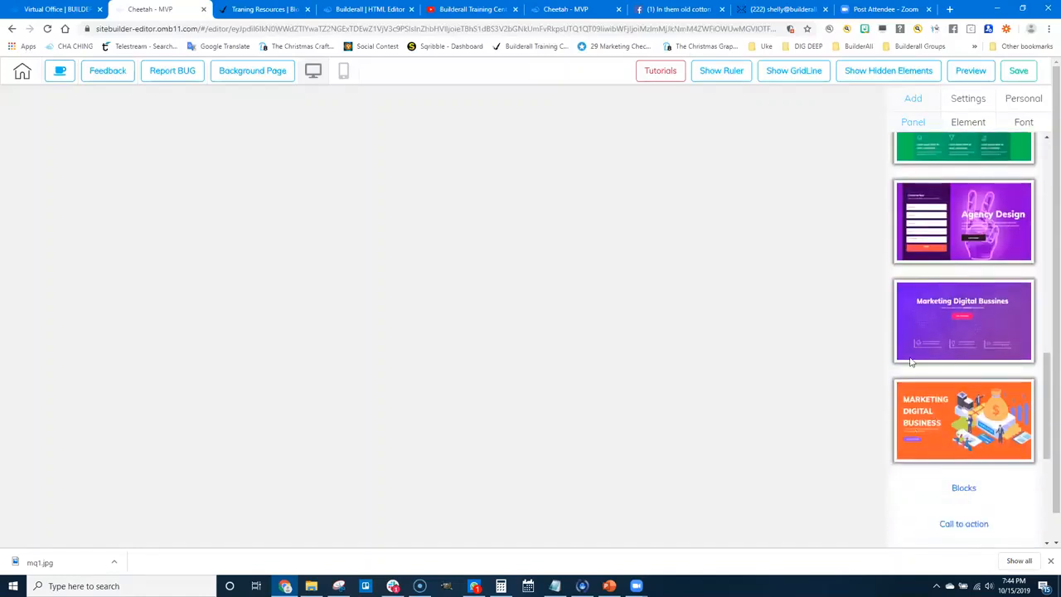
scroll(980, 427, up, 15)
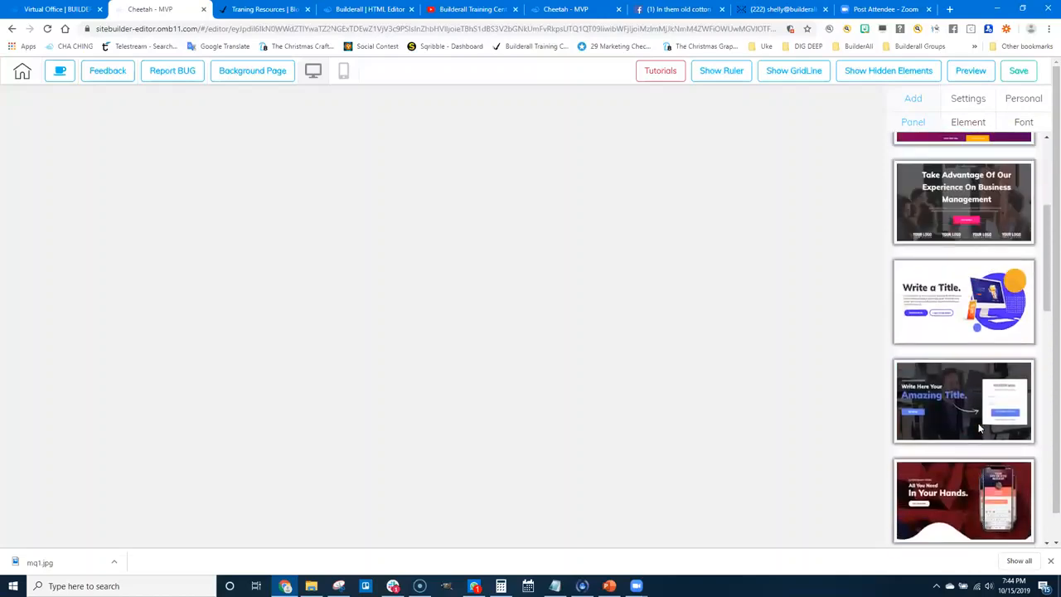
scroll(973, 379, up, 3)
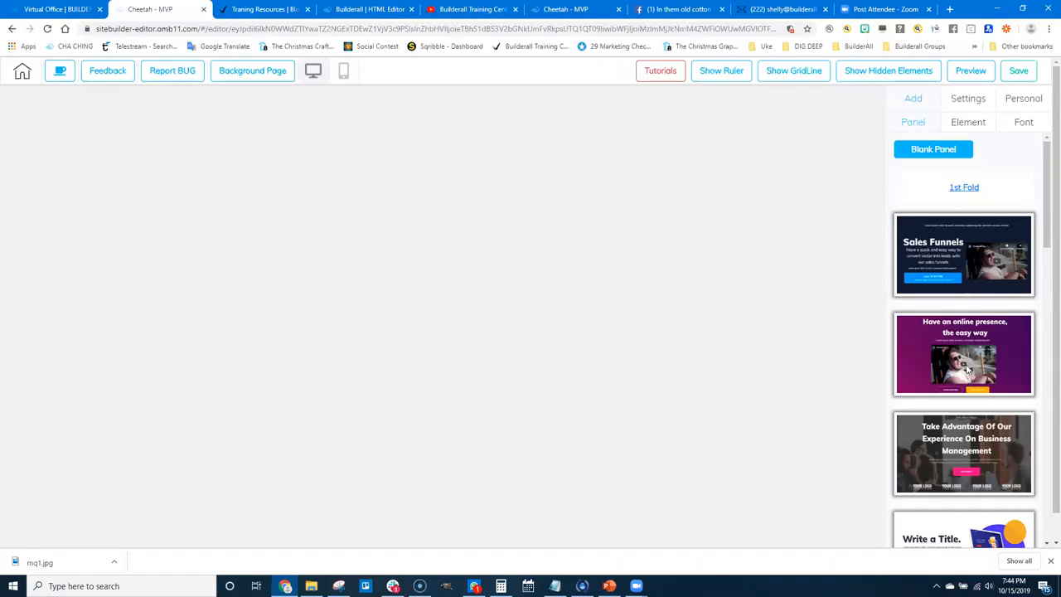
scroll(966, 380, down, 2)
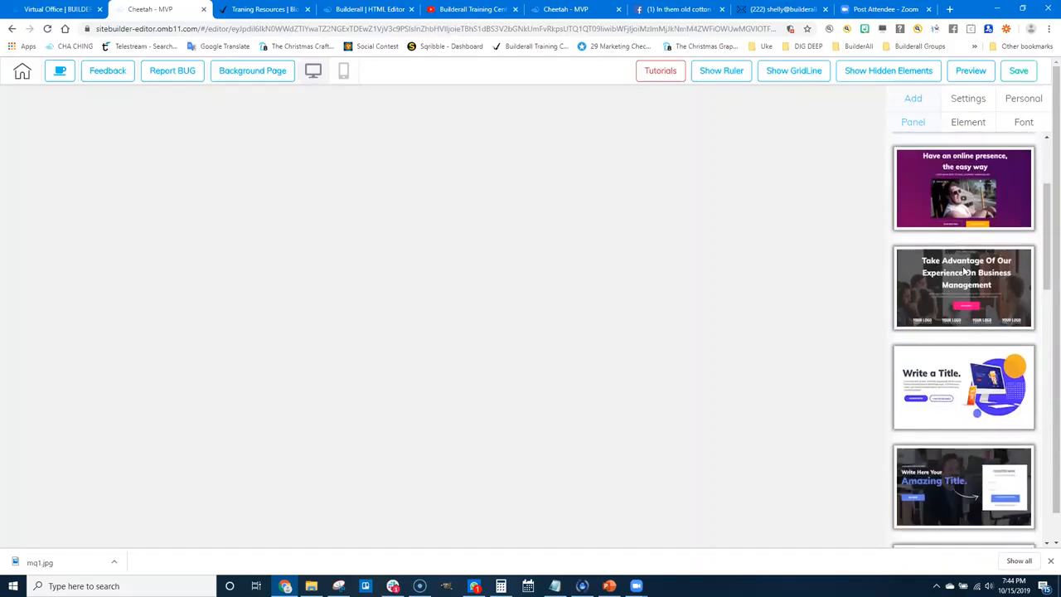
scroll(955, 419, down, 1)
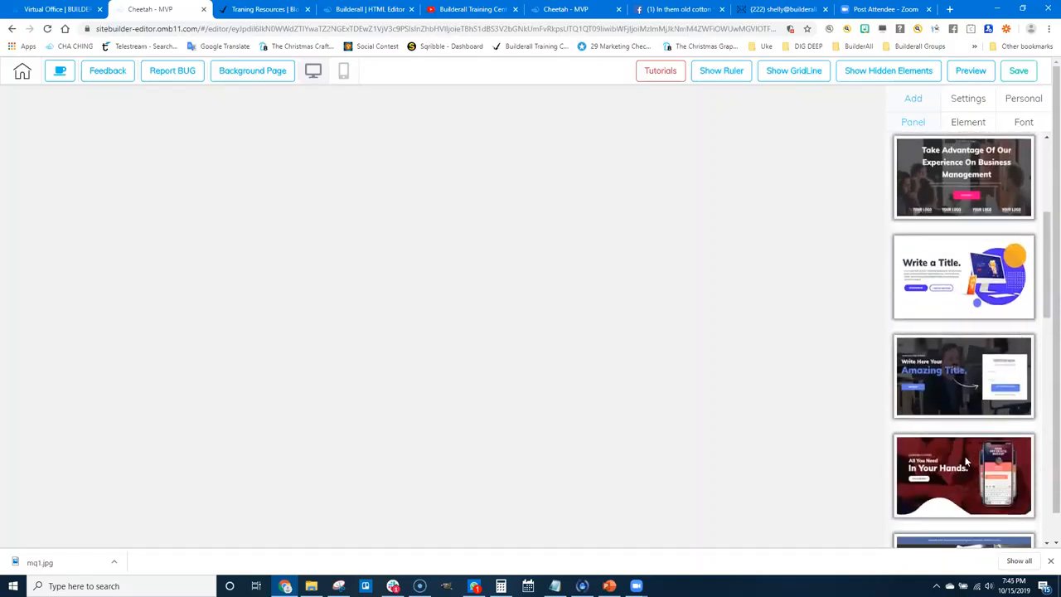
scroll(949, 371, down, 1)
scroll(963, 445, down, 1)
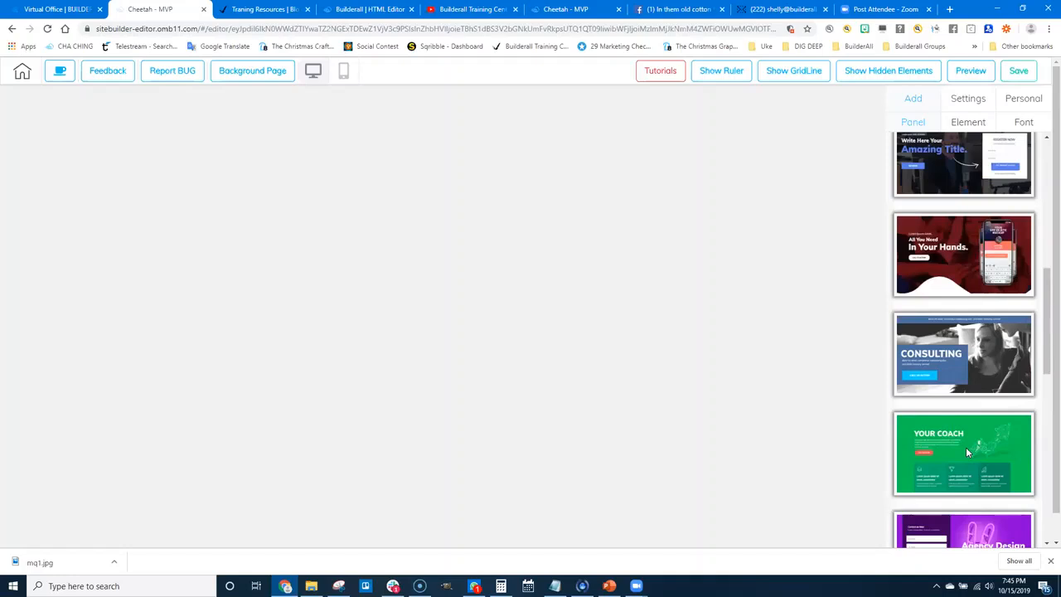
scroll(966, 452, up, 3)
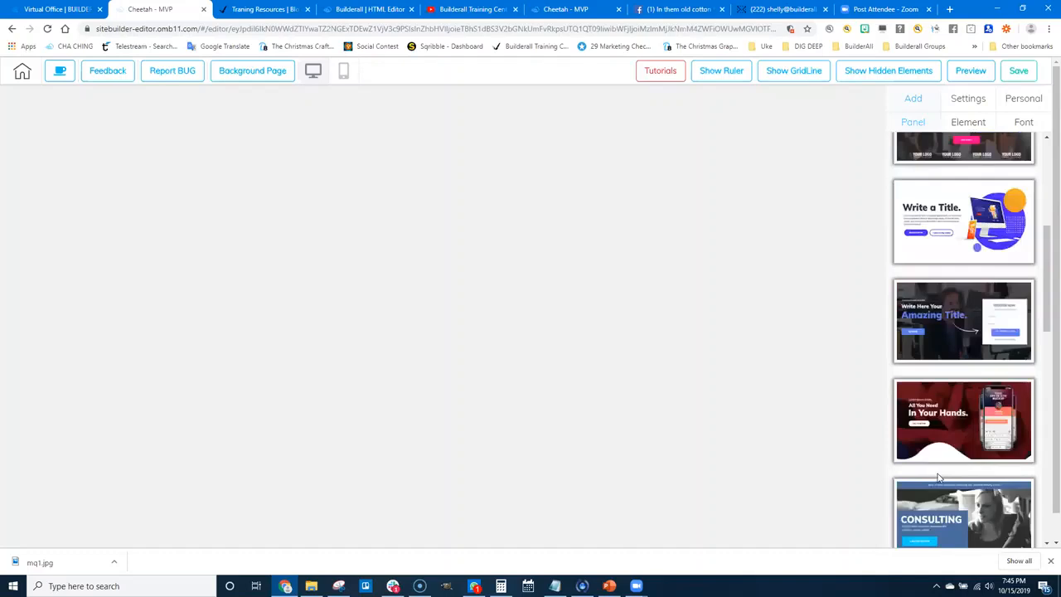
scroll(939, 478, up, 4)
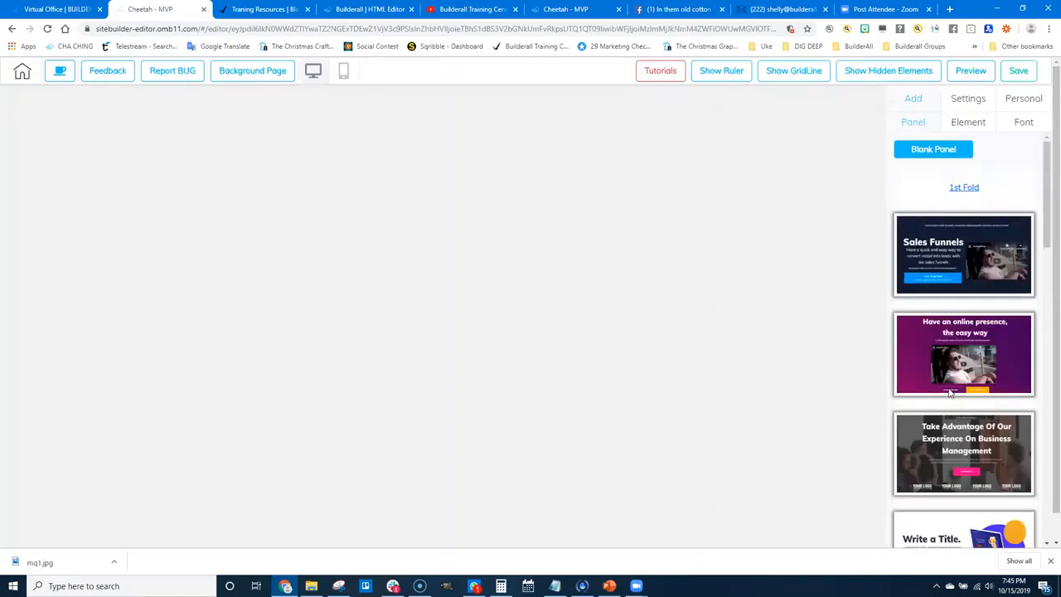
Step: Add the white "Write a Title." 1st Fold template to the page and select the whole panel
scroll(986, 427, down, 2)
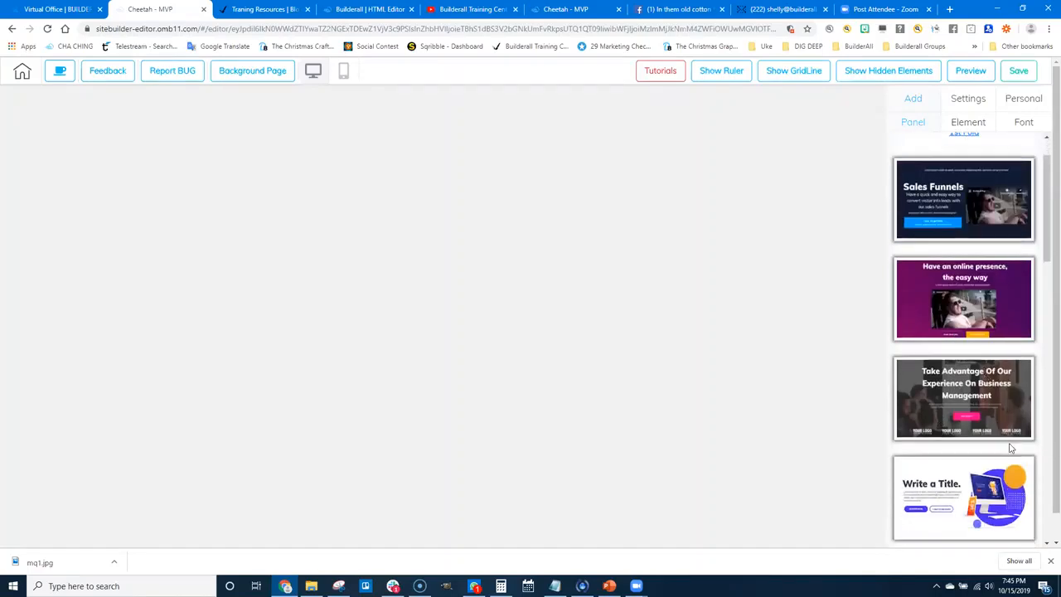
scroll(1011, 448, down, 2)
click(952, 350)
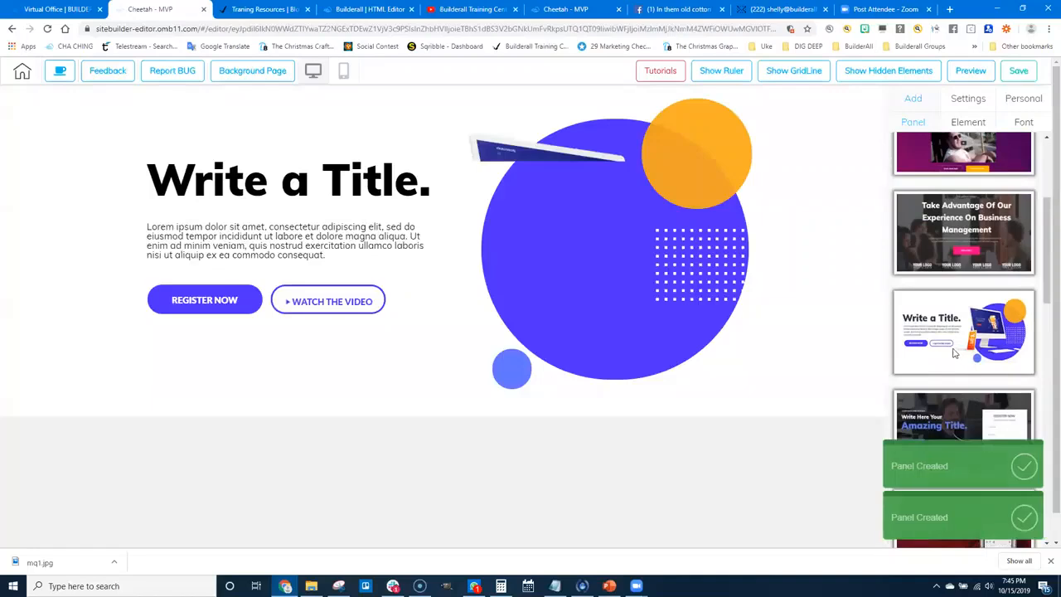
click(214, 184)
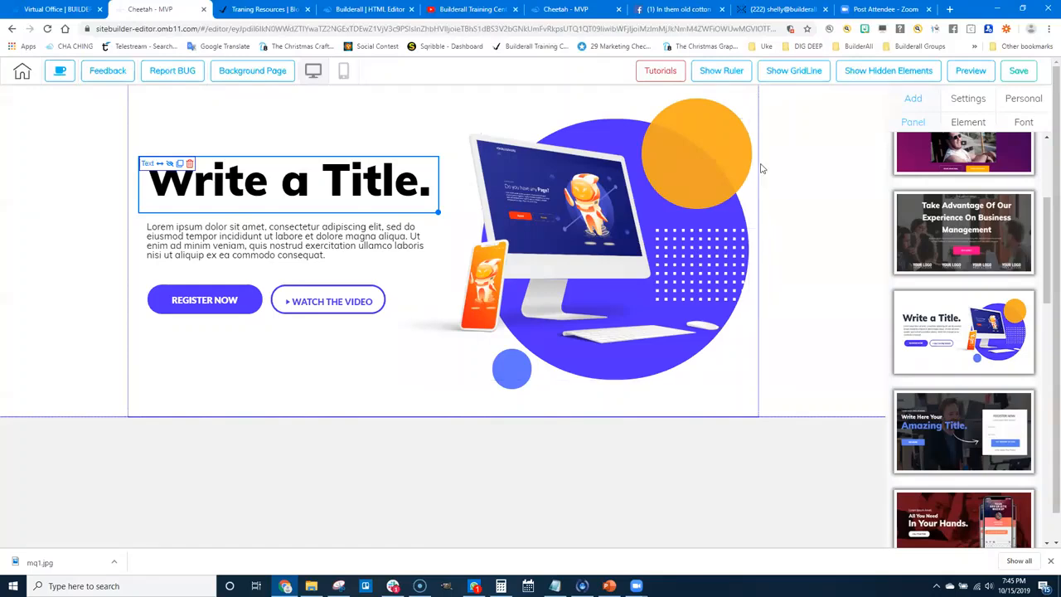
click(784, 139)
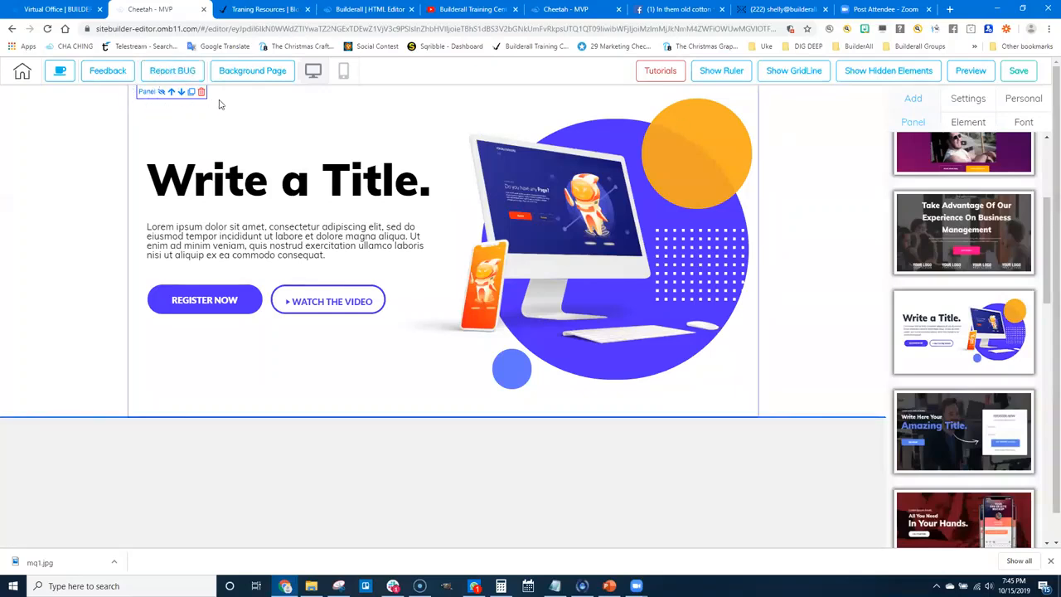
Step: Hide the first-fold panel and restore it from the list of hidden elements
click(162, 93)
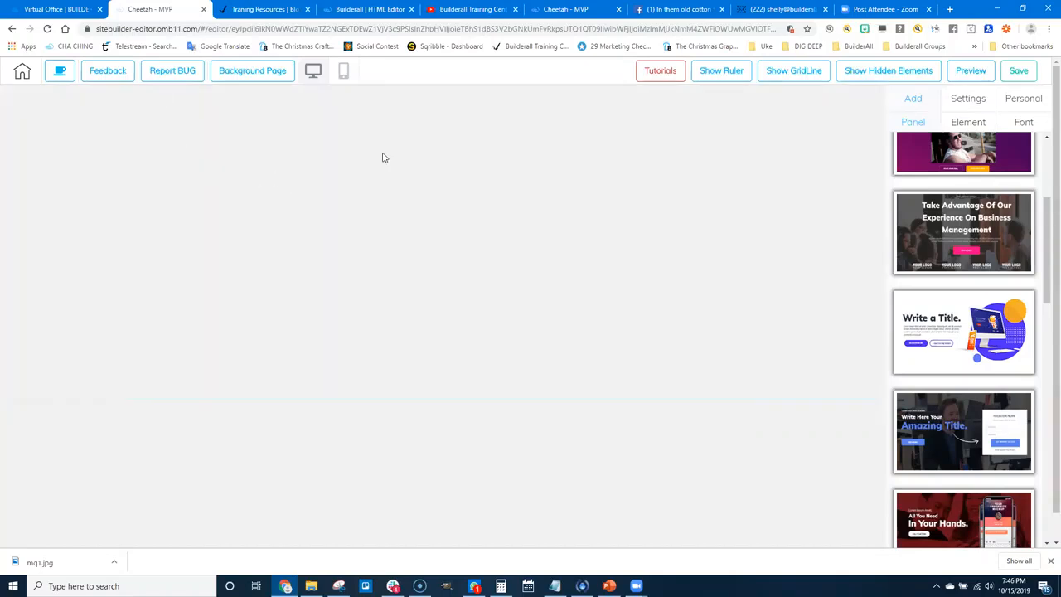
click(889, 72)
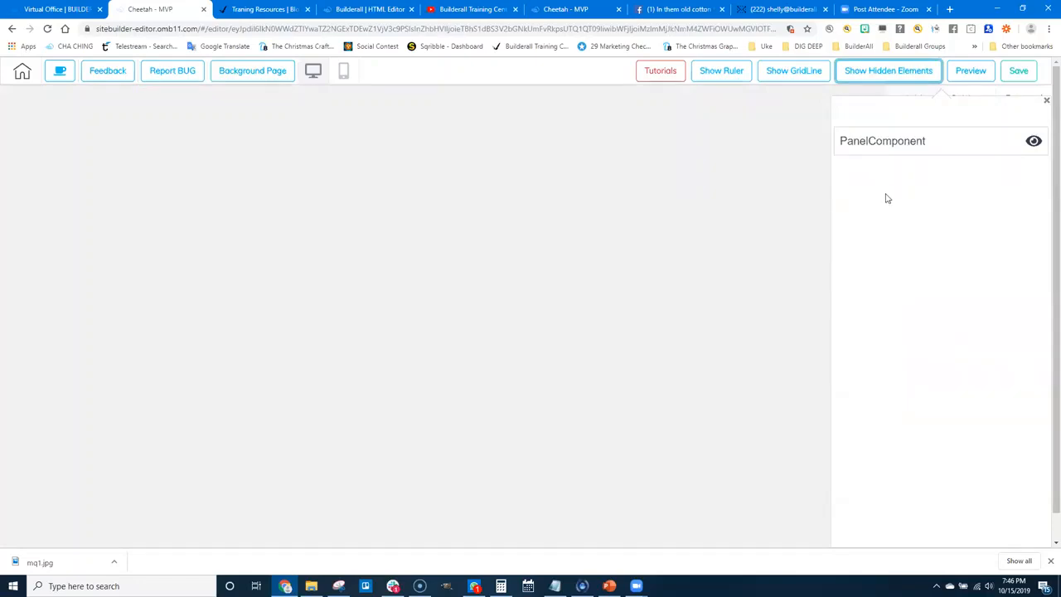
click(883, 145)
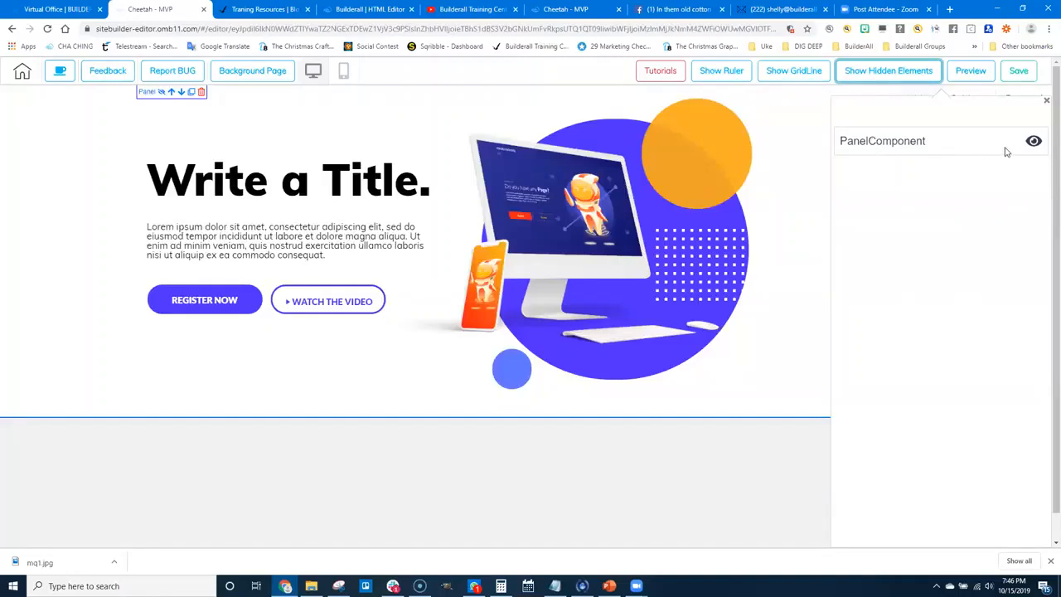
click(1034, 141)
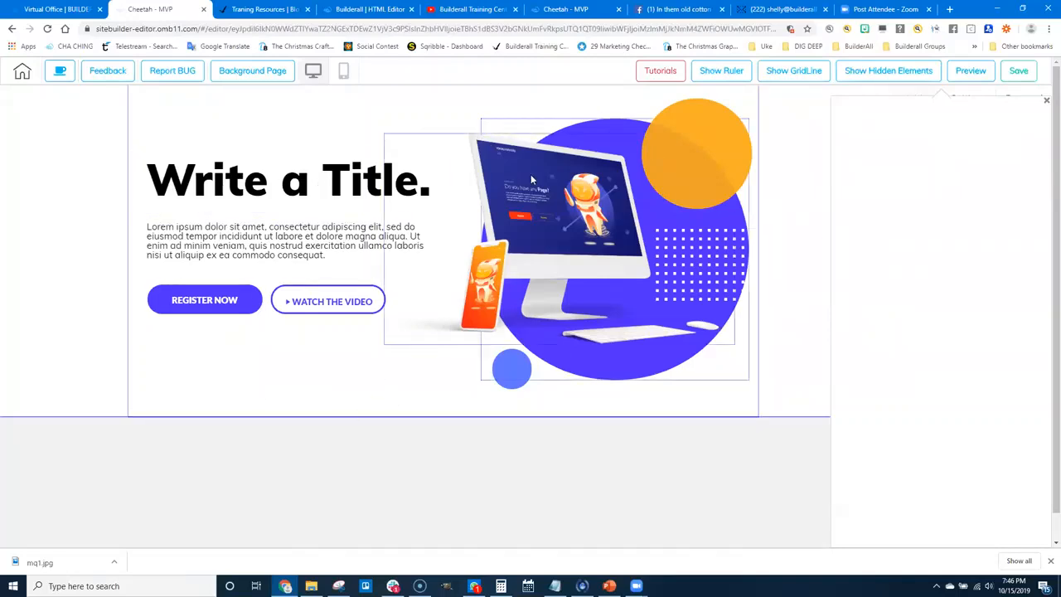
Step: Duplicate the "Write a Title." panel and delete the copy below it
mouse_move(202, 133)
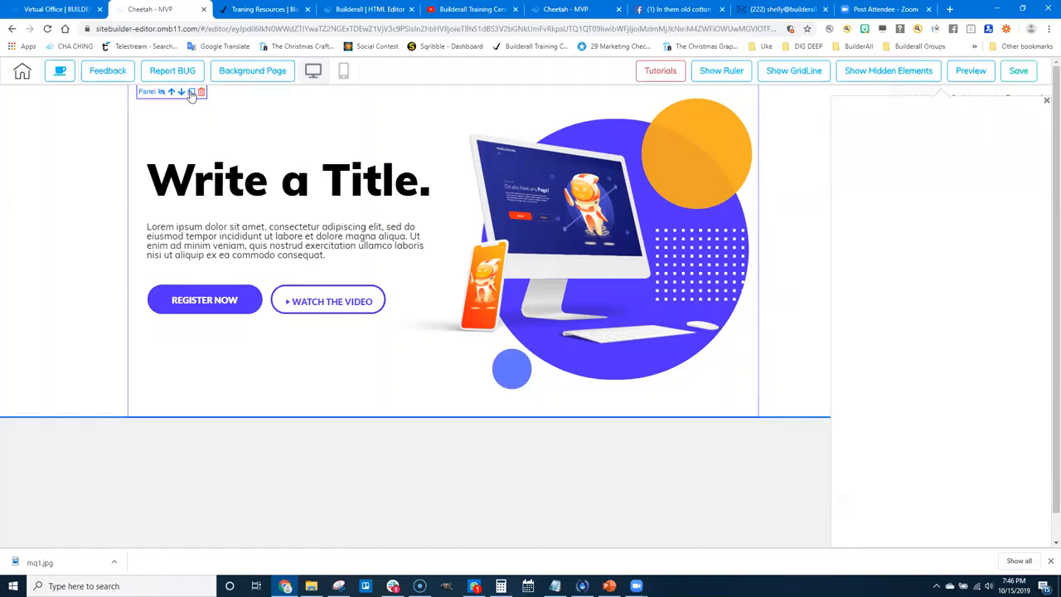
click(191, 92)
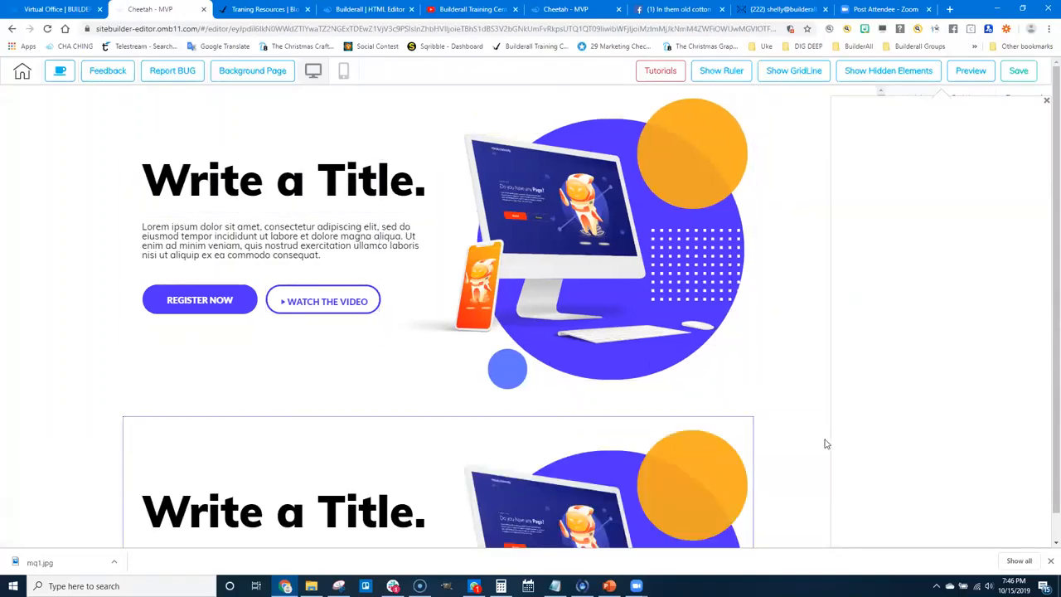
scroll(512, 246, down, 3)
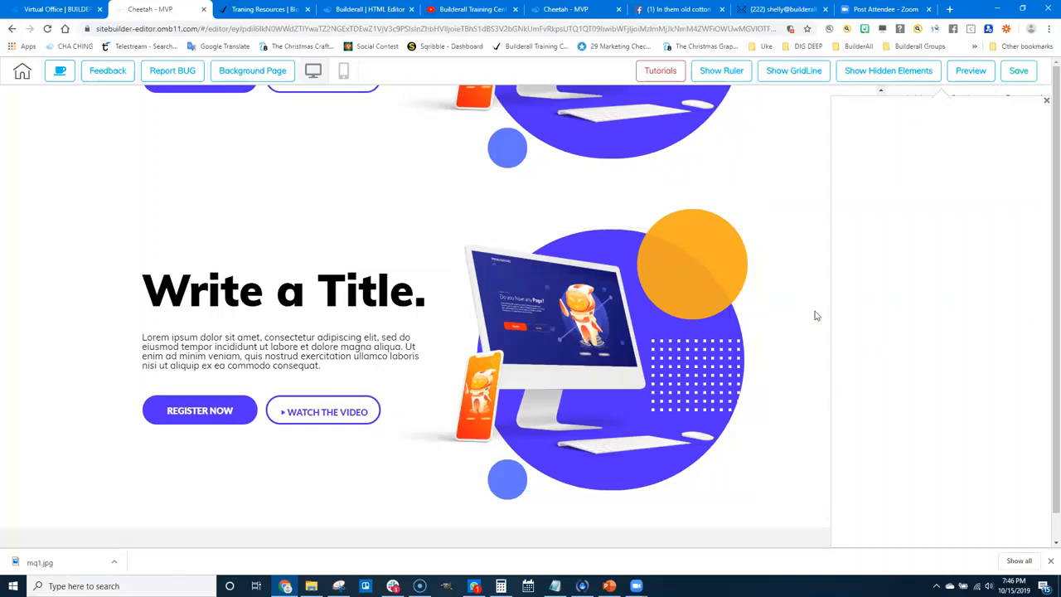
click(800, 295)
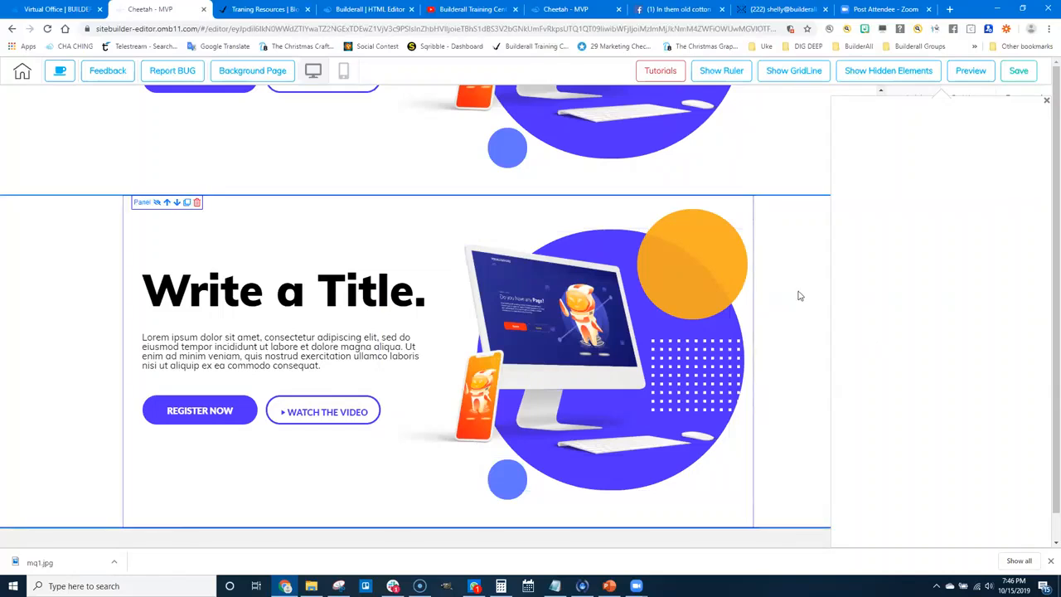
click(197, 204)
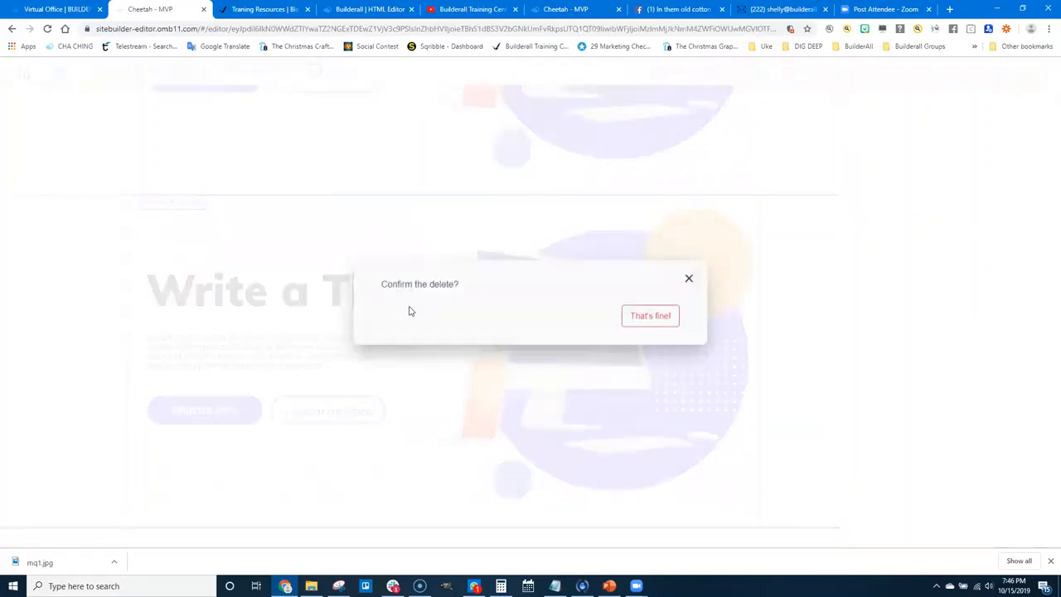
click(651, 320)
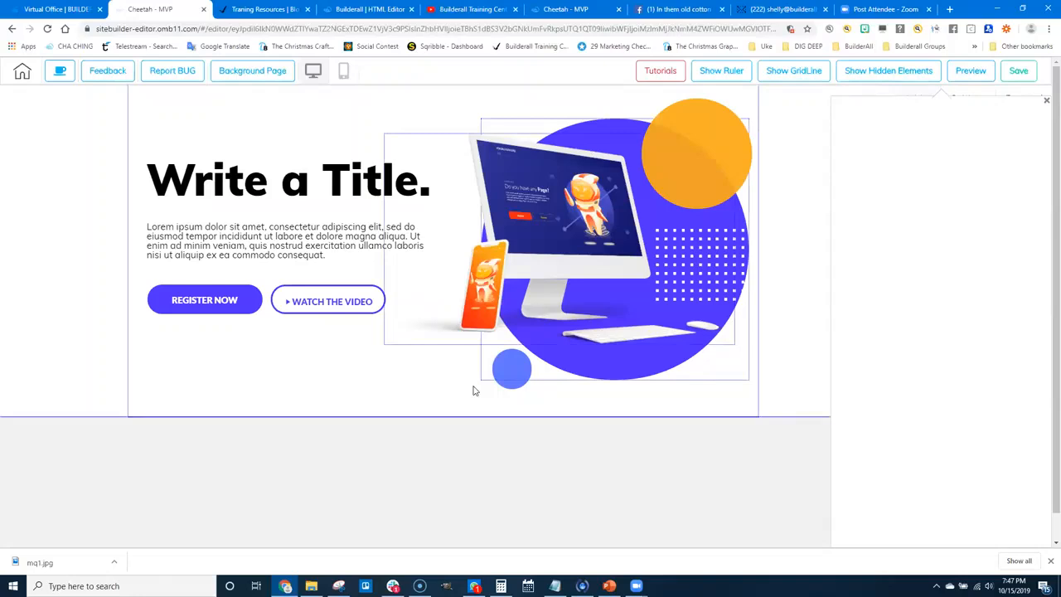
Step: Close the hidden elements list and increase the "Write a Title." panel's height to leave white space below its content
click(784, 162)
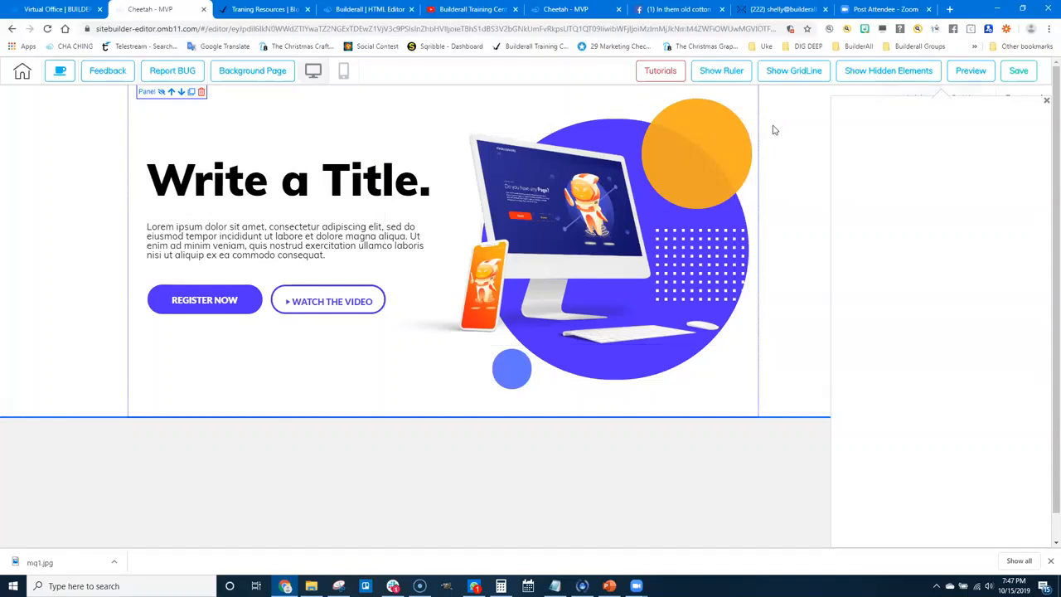
click(879, 77)
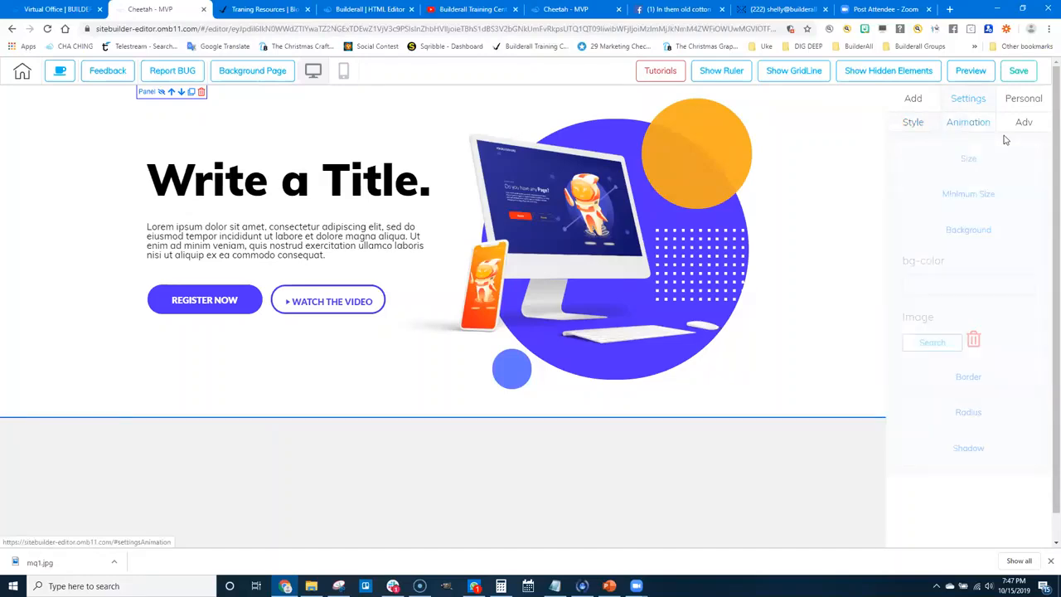
click(913, 100)
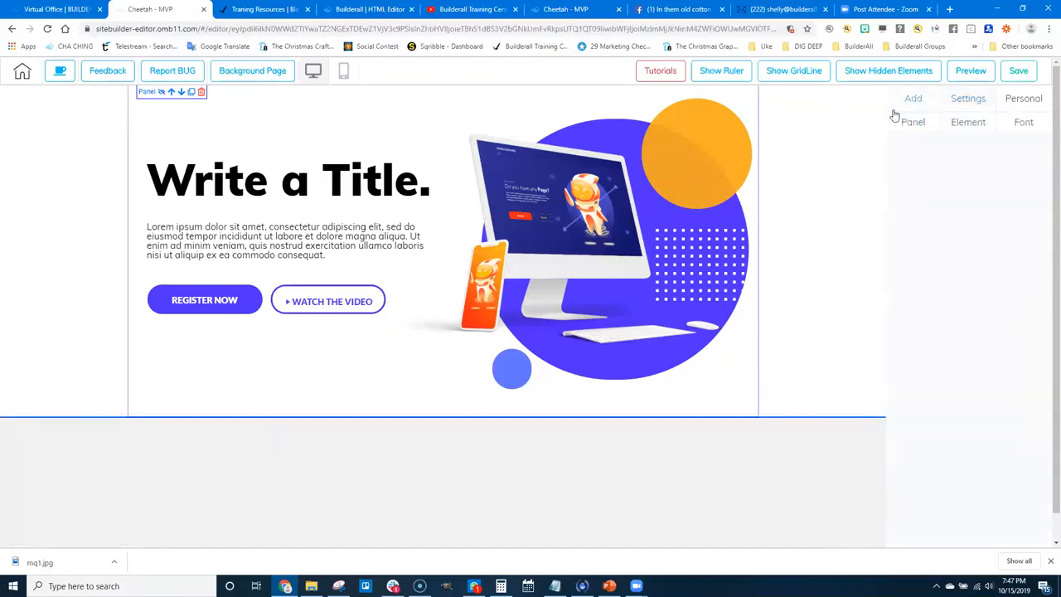
click(800, 145)
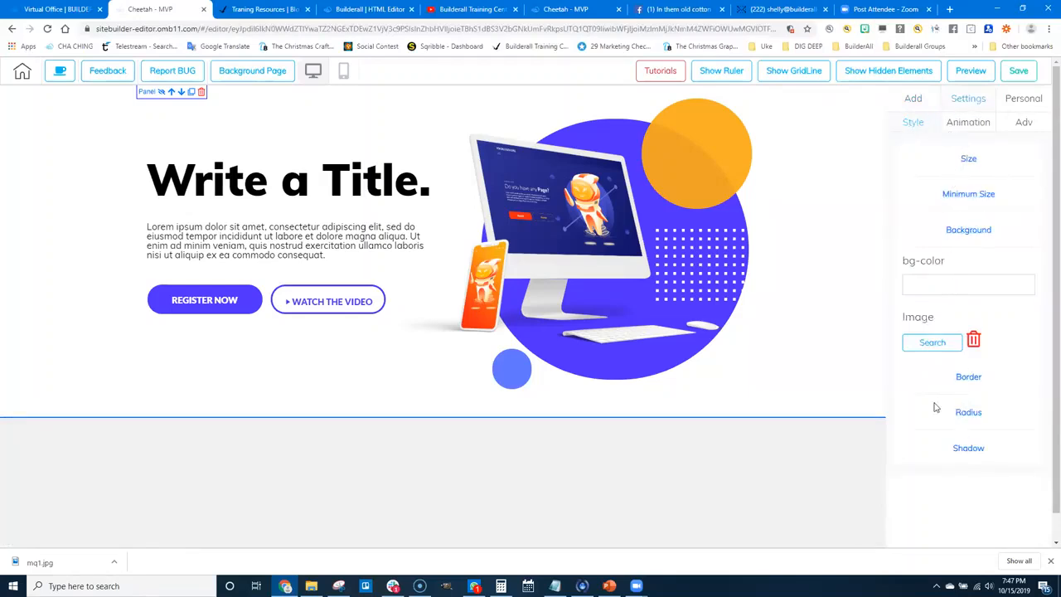
click(967, 160)
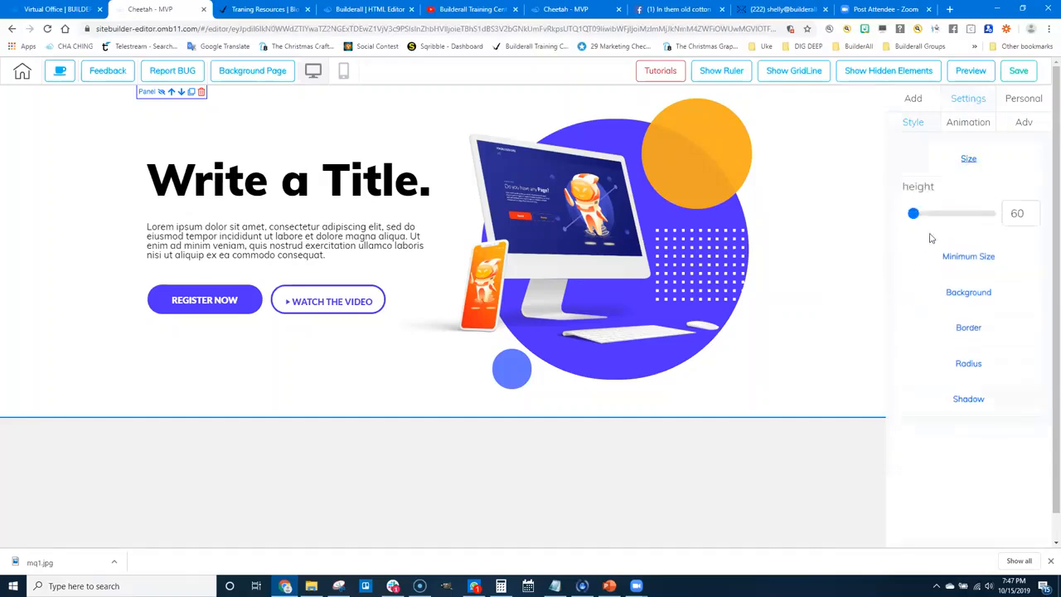
mouse_move(913, 217)
mouse_down()
mouse_move(970, 213)
mouse_move(912, 214)
mouse_up()
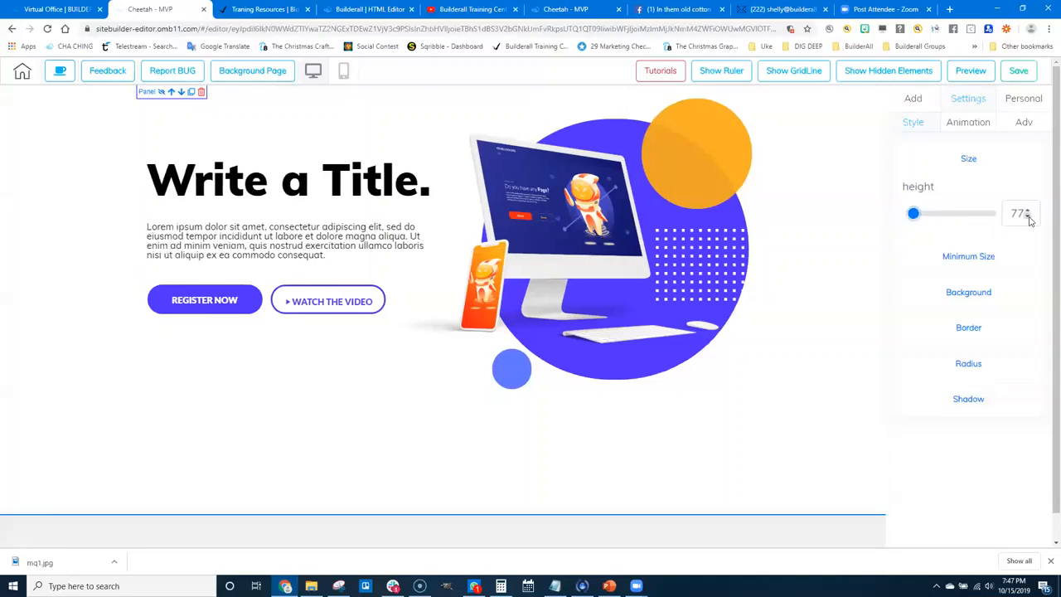
click(1028, 219)
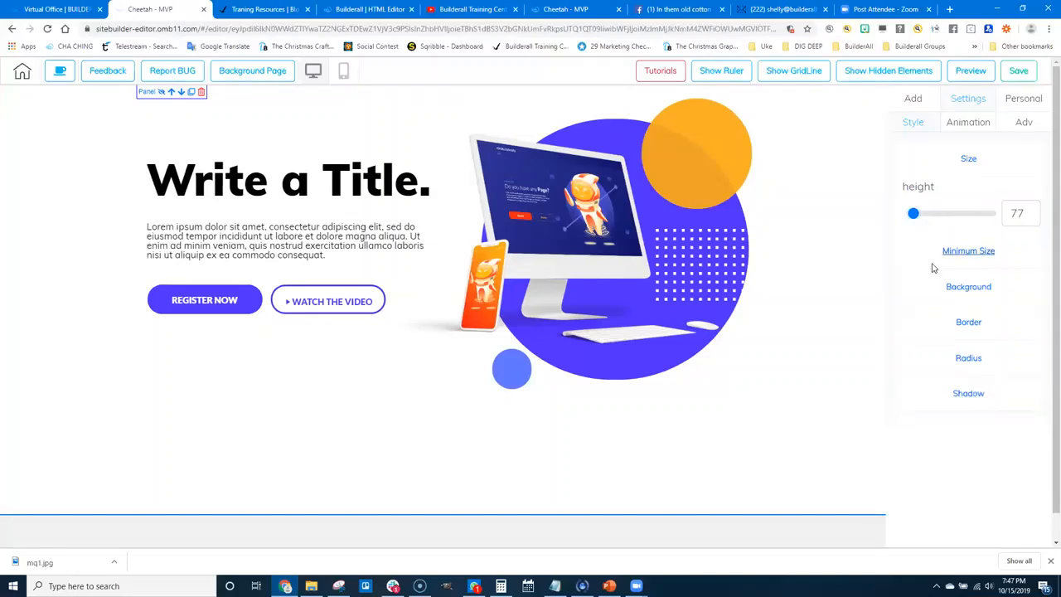
Step: Inspect the panel's minimum height setting and its background colour and image options
click(961, 255)
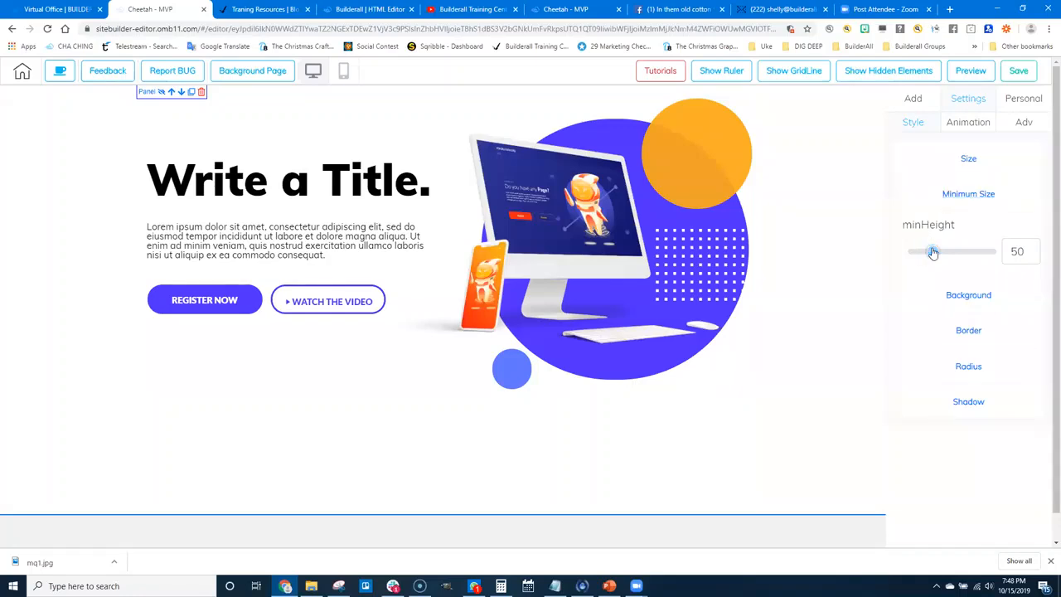
mouse_move(933, 253)
mouse_down()
mouse_move(962, 254)
mouse_move(941, 255)
mouse_up()
click(968, 296)
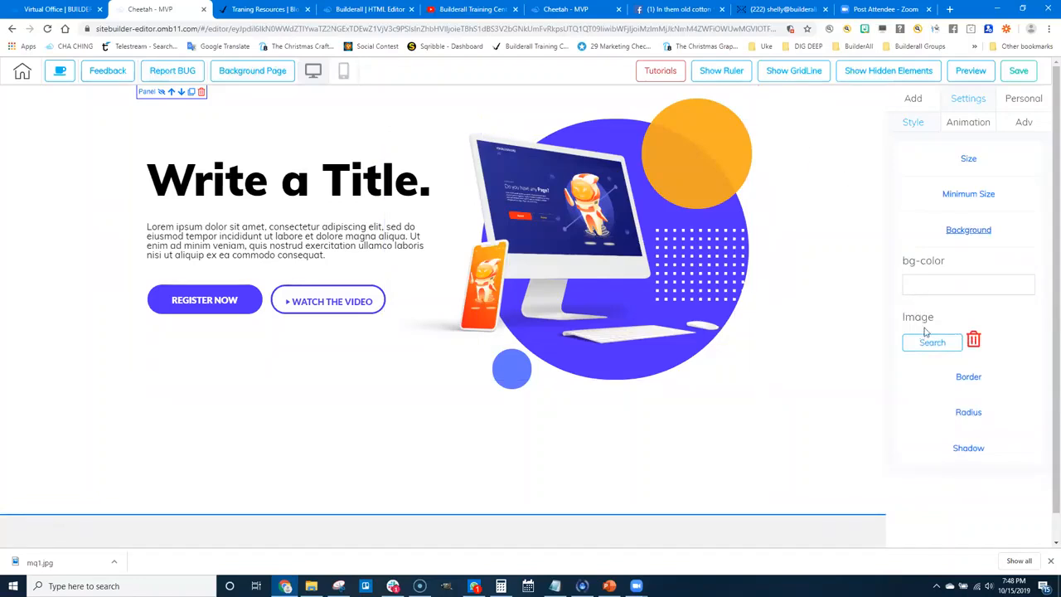
click(994, 287)
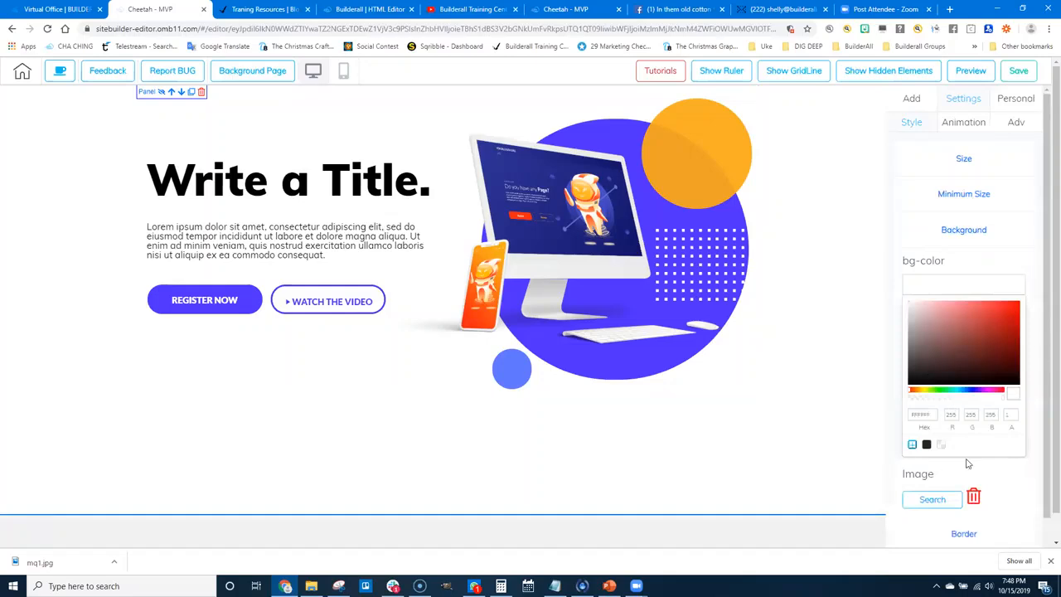
click(978, 287)
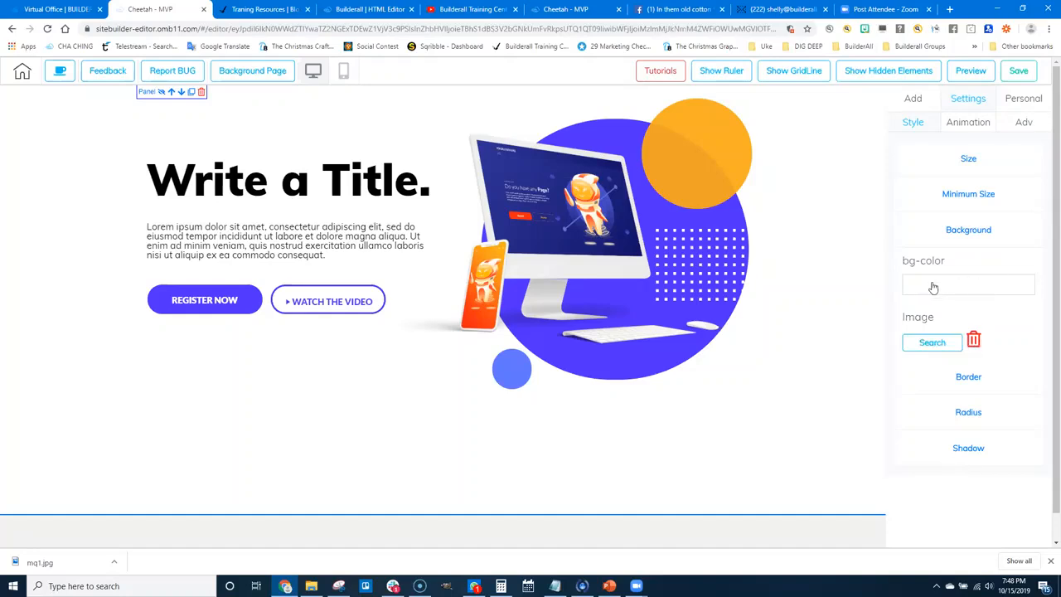
Step: Give the "Write a Title." panel a solid border of width 12 and open the border's colour picker
click(967, 377)
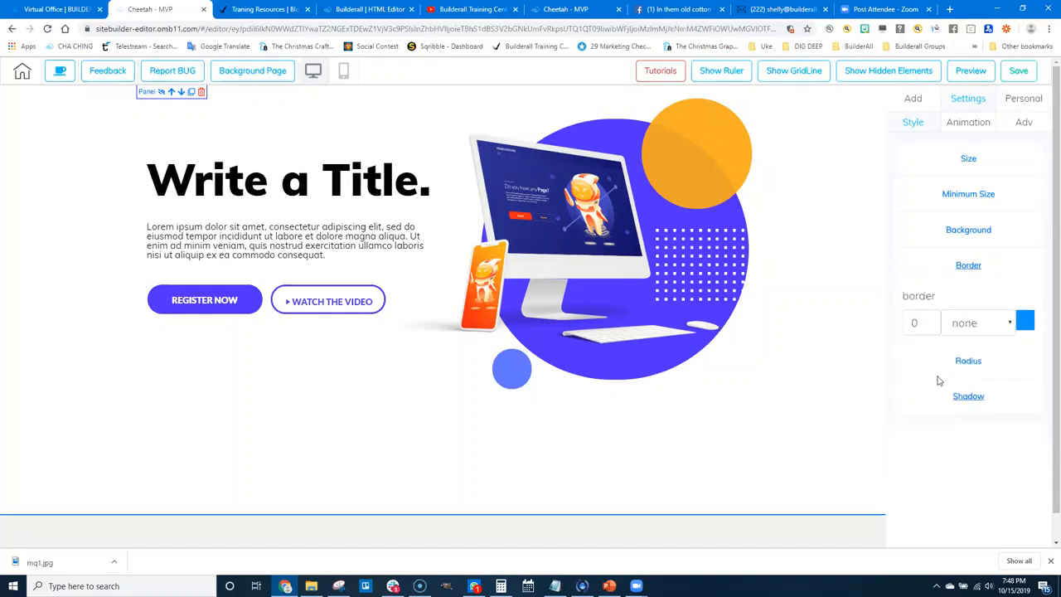
click(928, 320)
click(928, 320)
click(928, 320)
click(929, 319)
click(928, 320)
click(928, 319)
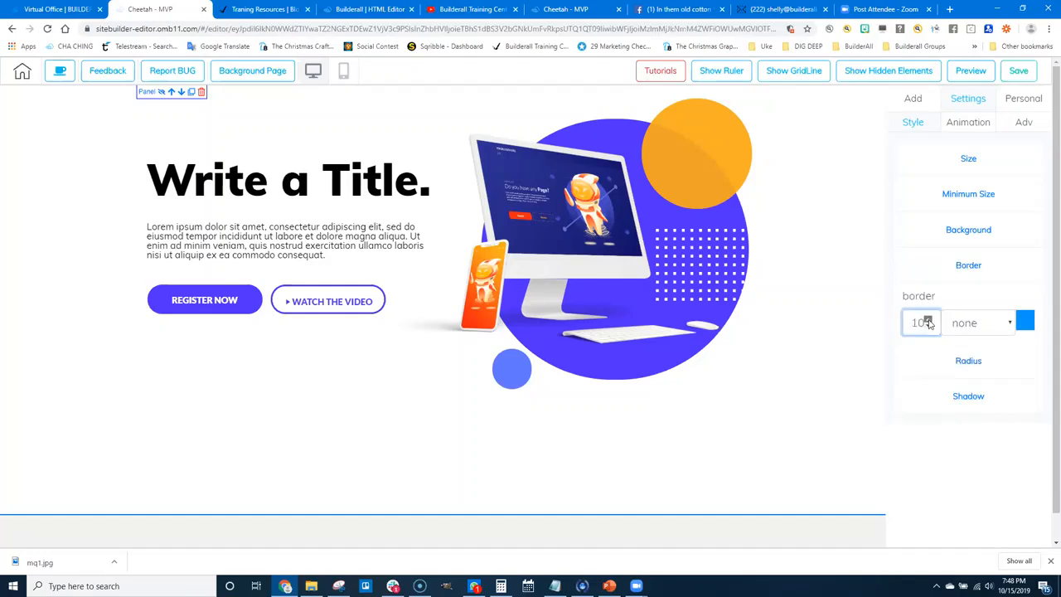
click(928, 320)
click(928, 320)
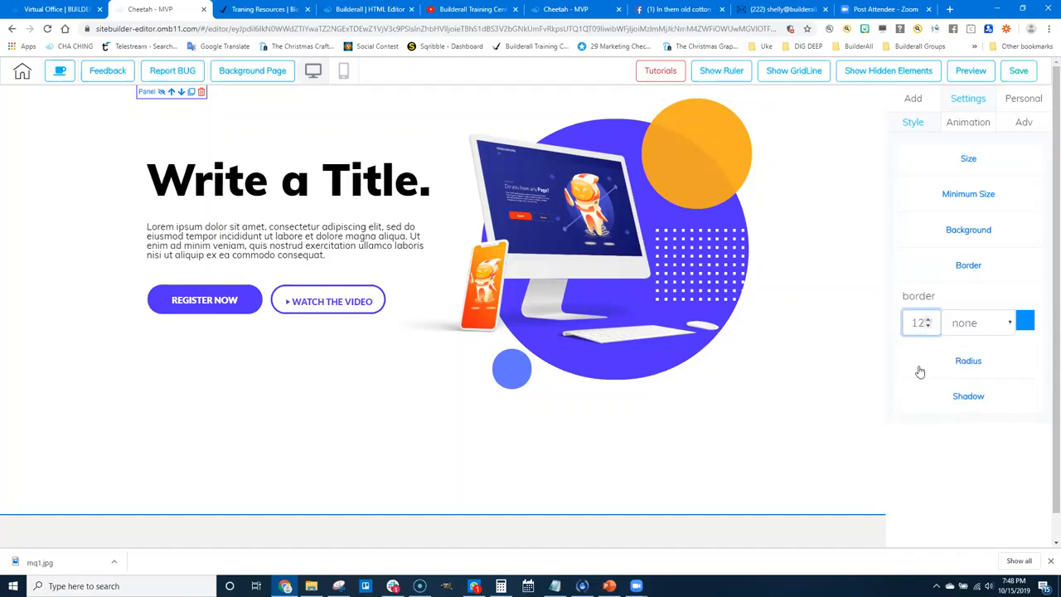
click(983, 324)
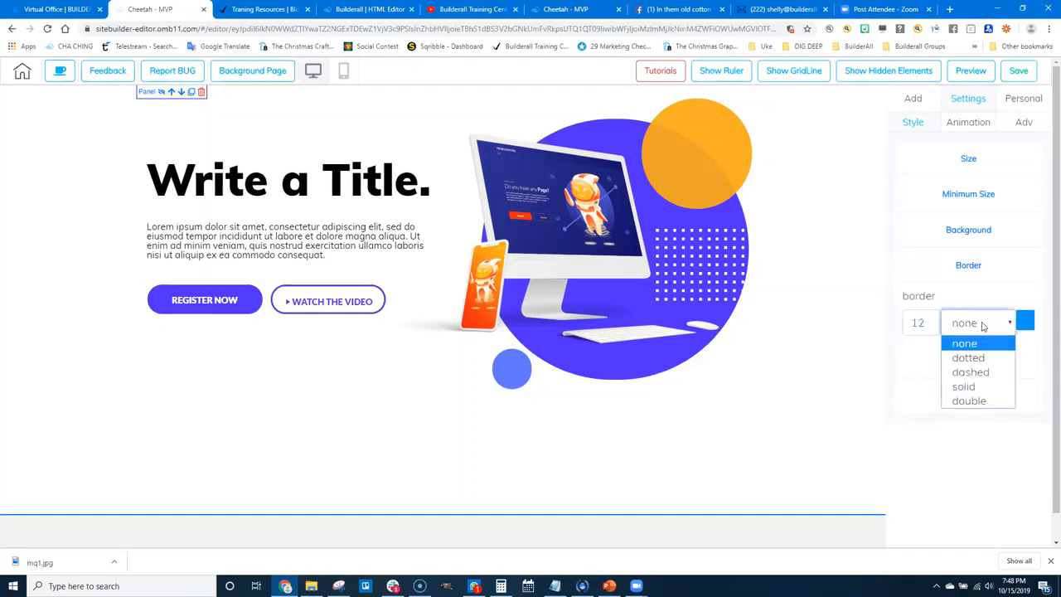
click(978, 386)
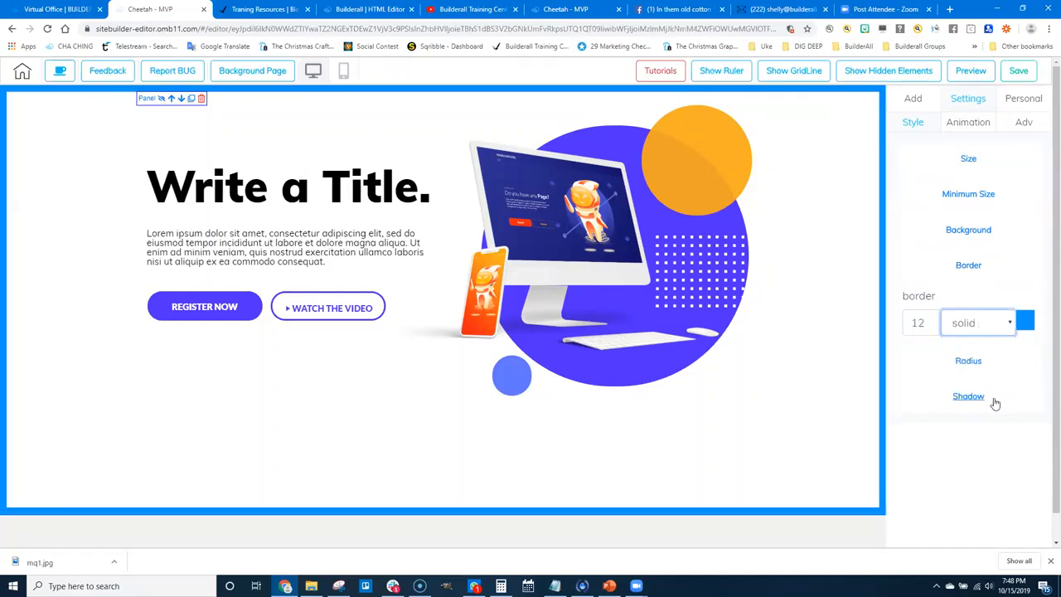
click(1026, 324)
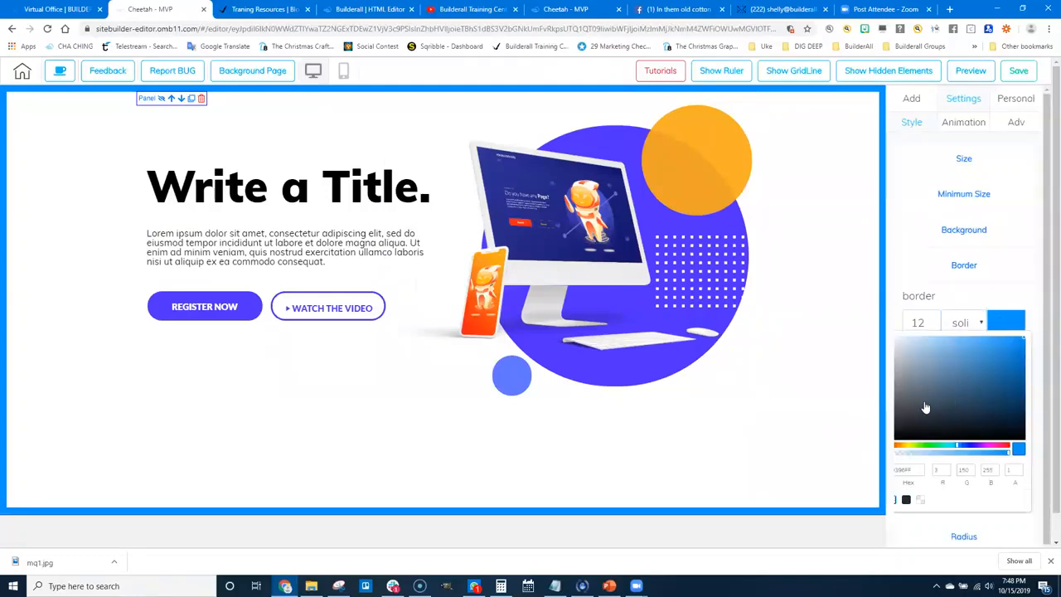
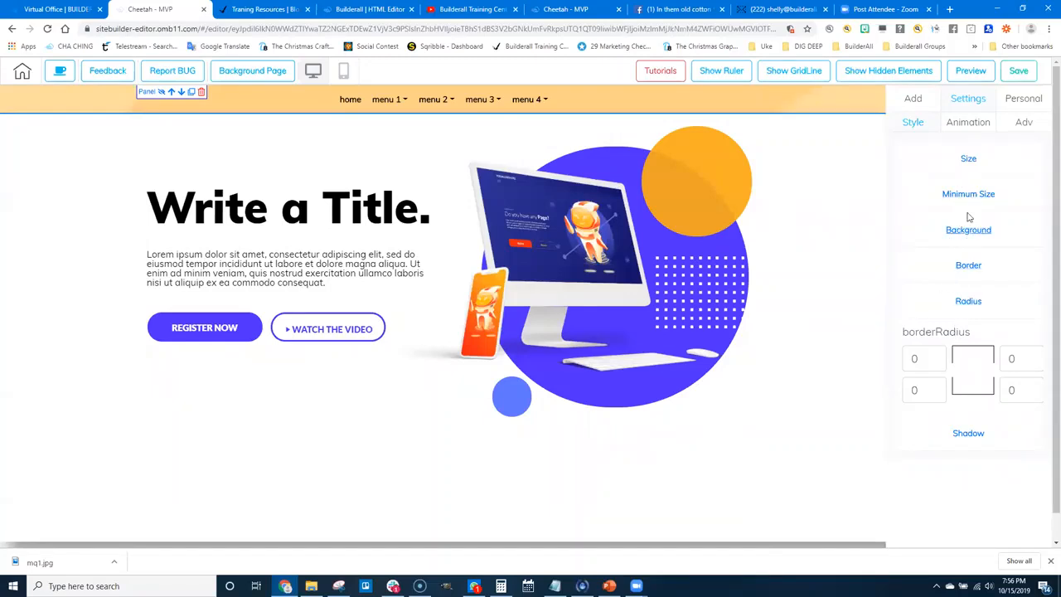
Step: Set the height of the orange menu panel above the first fold to 87
click(968, 158)
drag(913, 214, 924, 211)
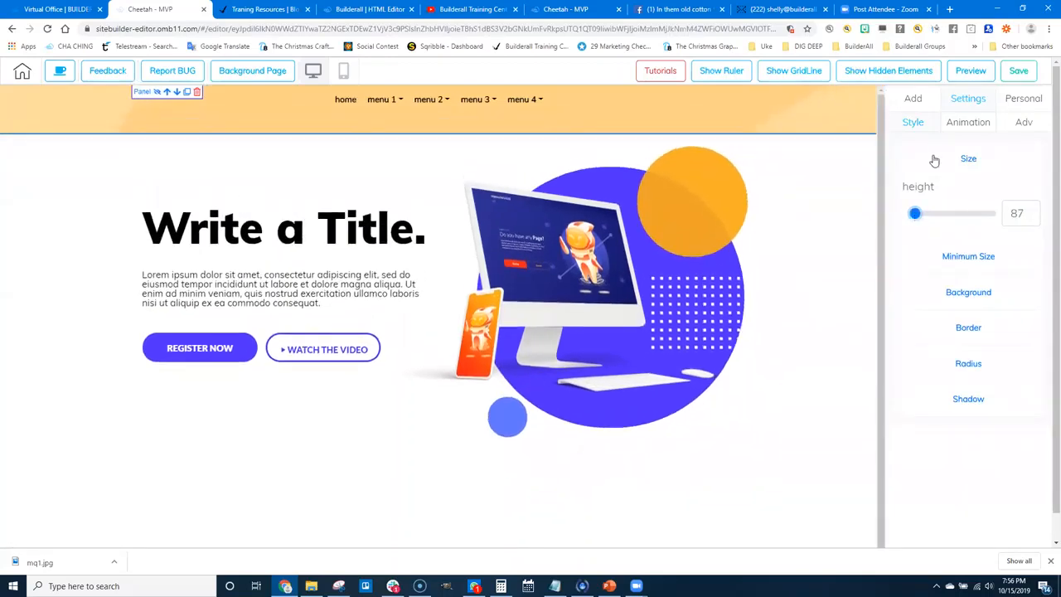
Step: Examine the menu panel's minimum height setting and its background image options for origin, size and repeat
click(960, 257)
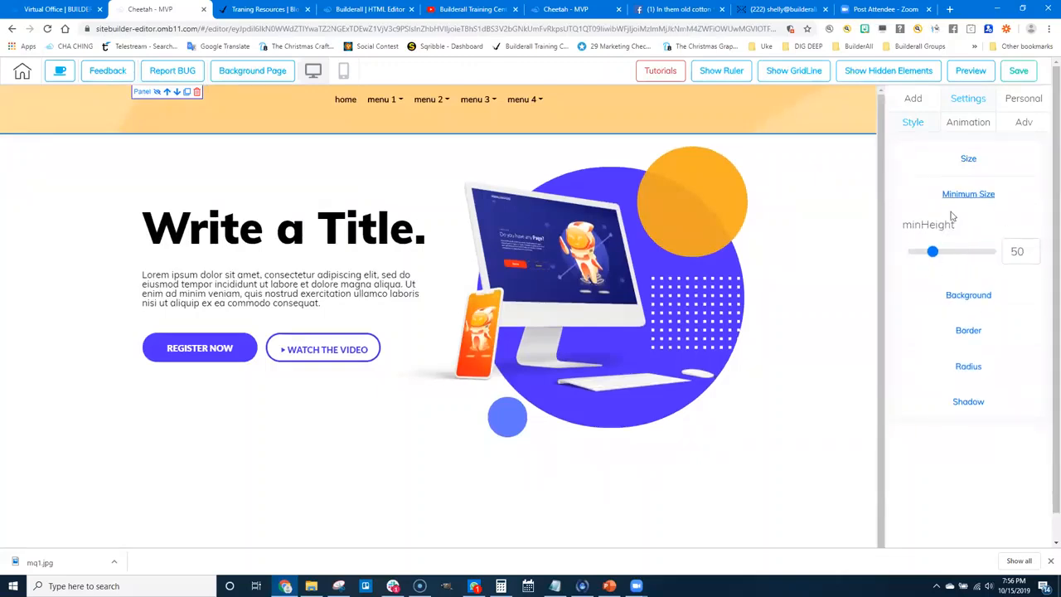
click(968, 295)
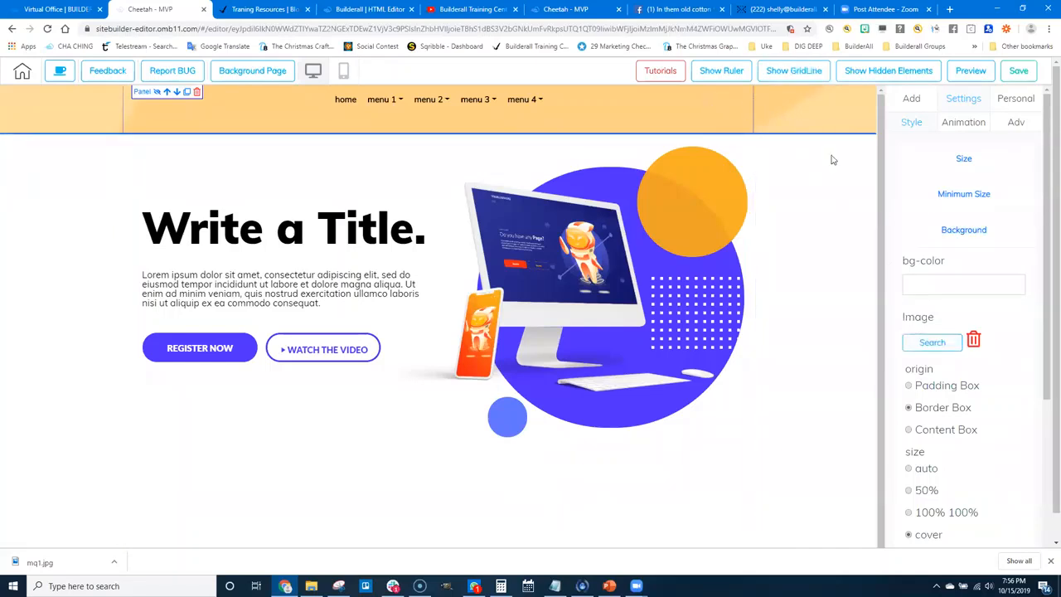
scroll(930, 372, down, 2)
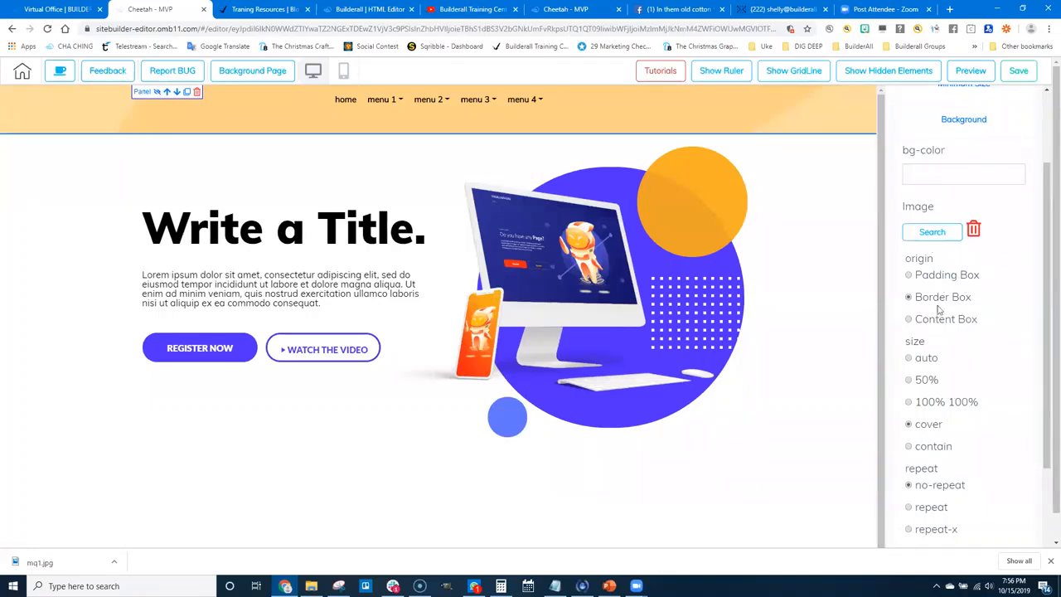
scroll(945, 406, down, 2)
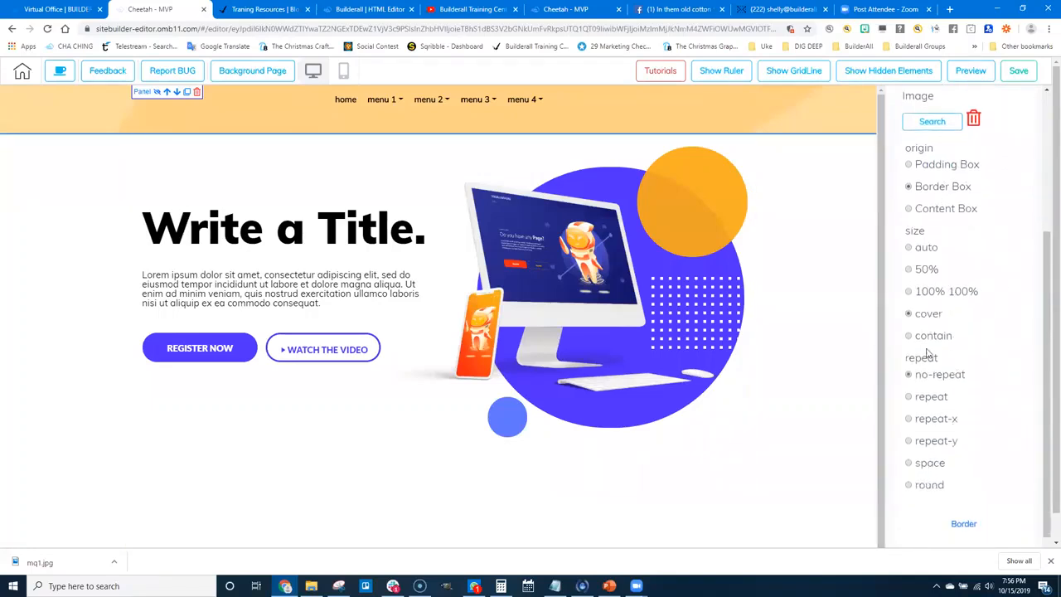
scroll(931, 409, down, 1)
scroll(934, 348, up, 5)
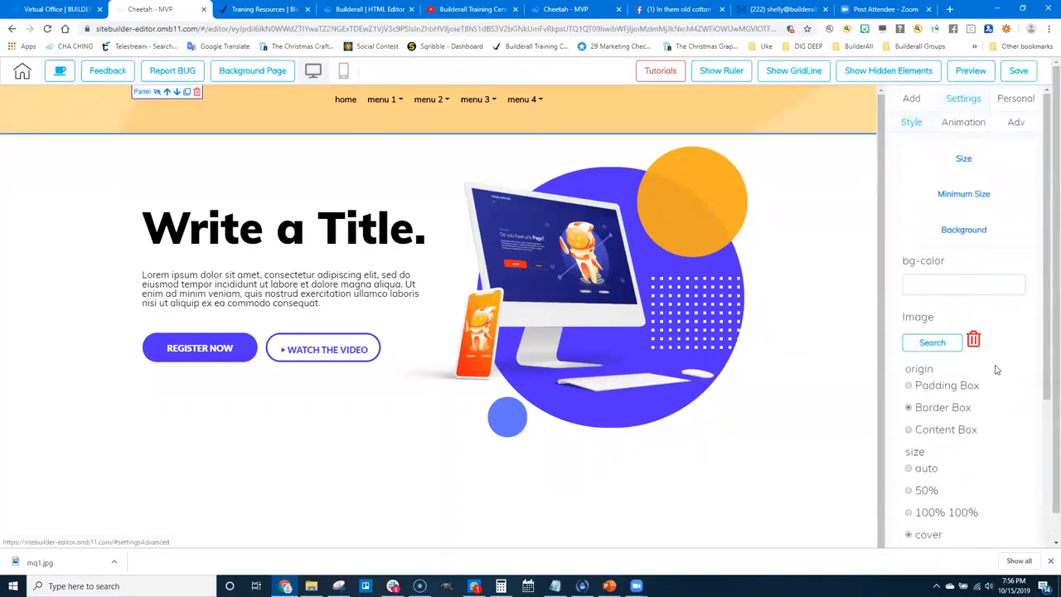
scroll(953, 298, down, 5)
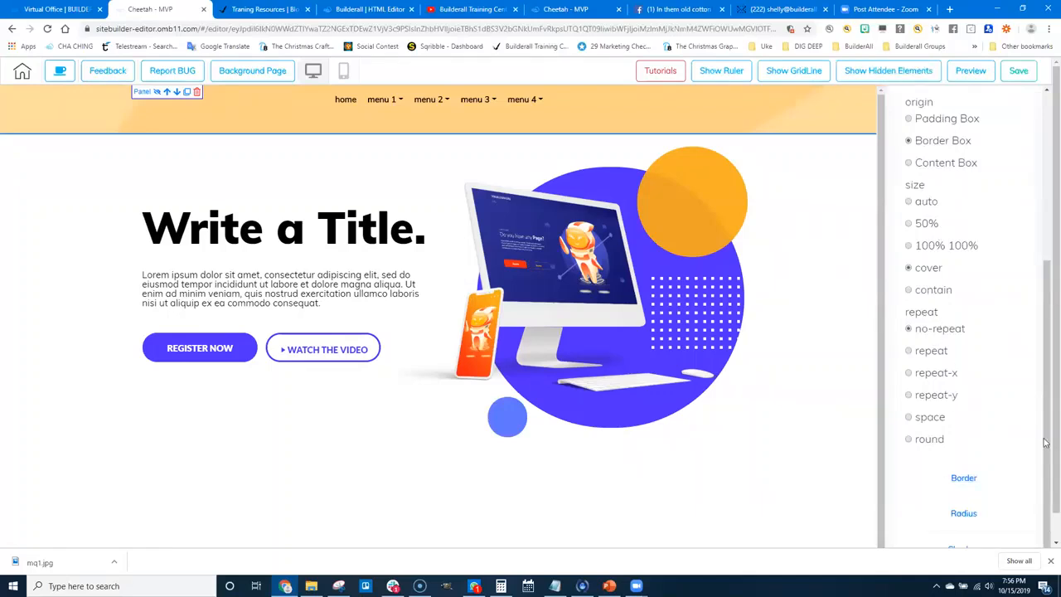
Step: Inspect the menu panel's border and corner radius settings
scroll(975, 426, down, 1)
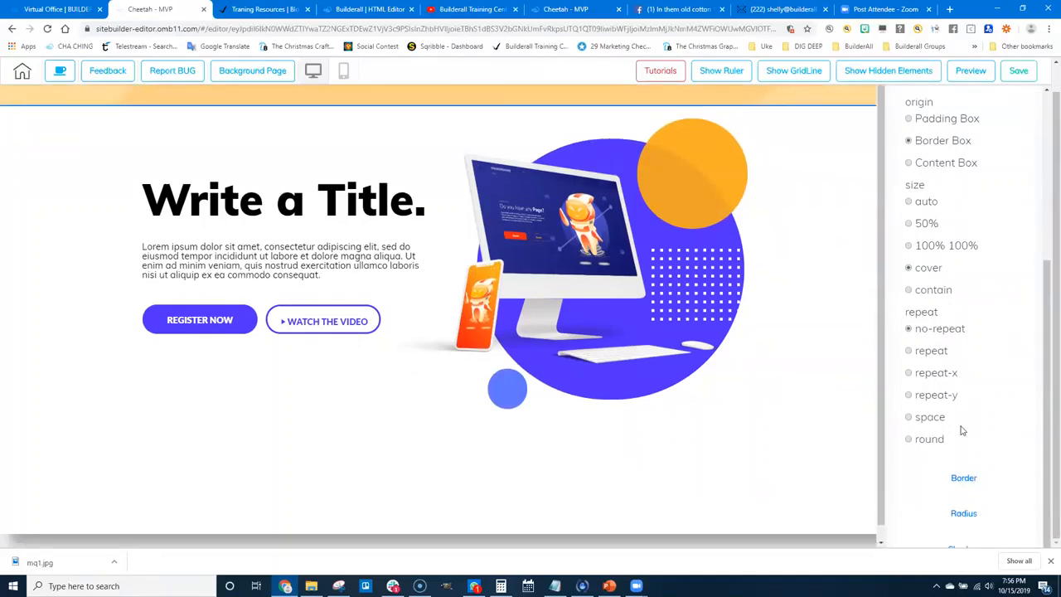
click(964, 478)
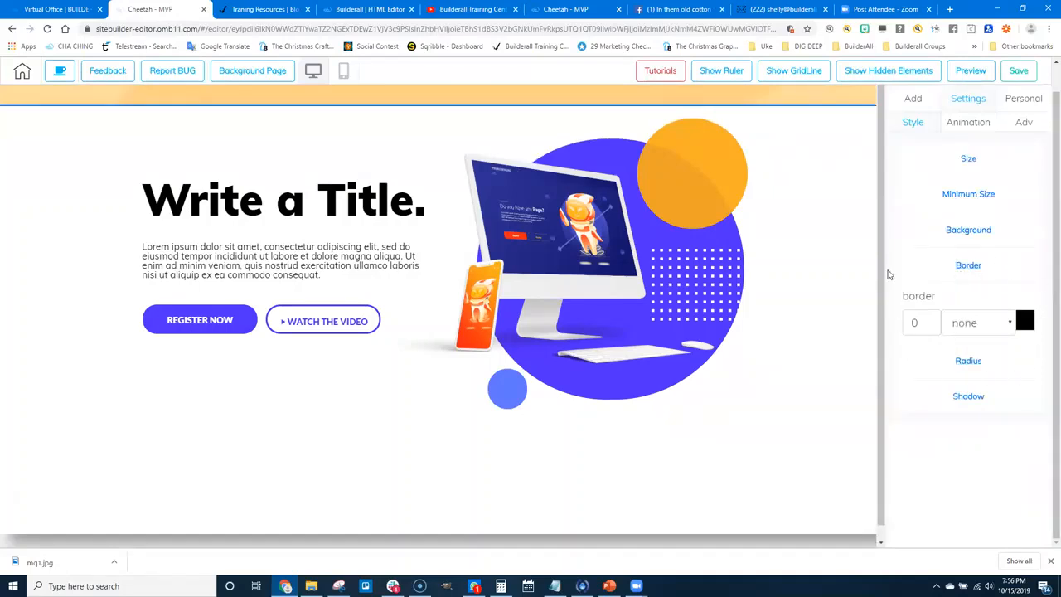
click(967, 361)
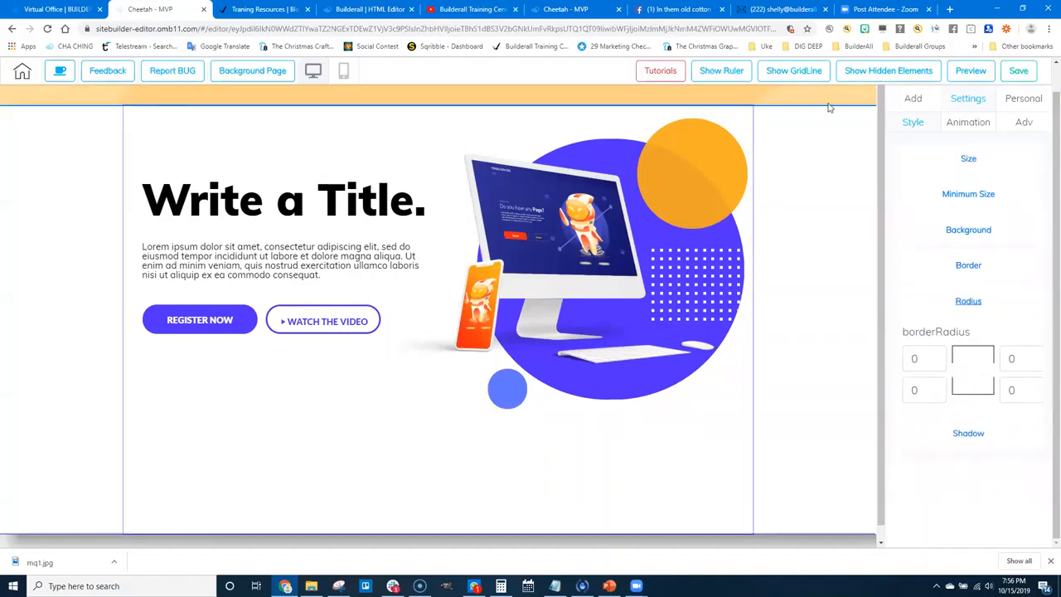
scroll(777, 192, up, 1)
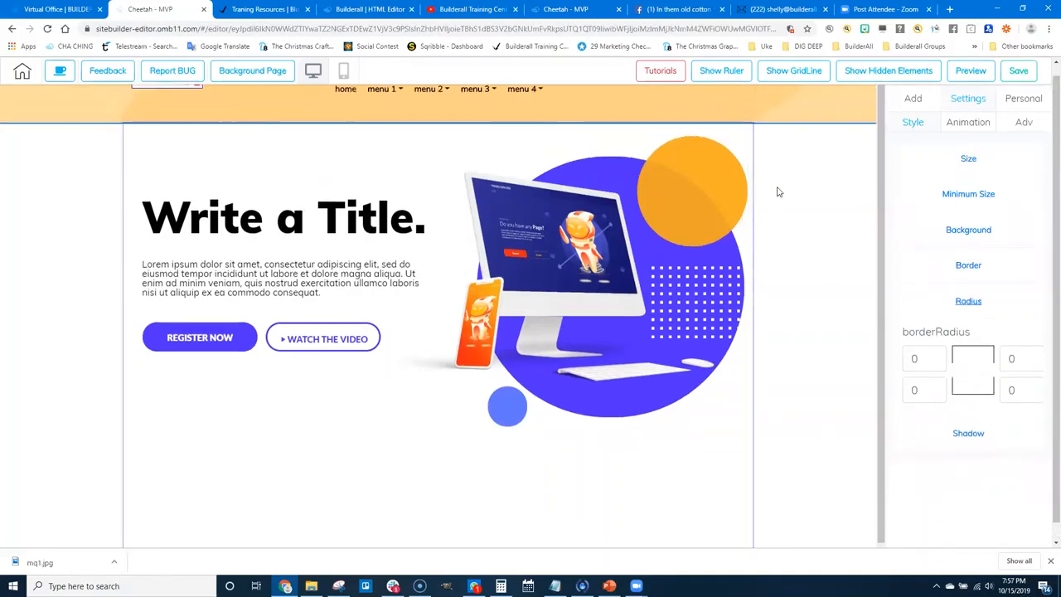
scroll(778, 192, up, 1)
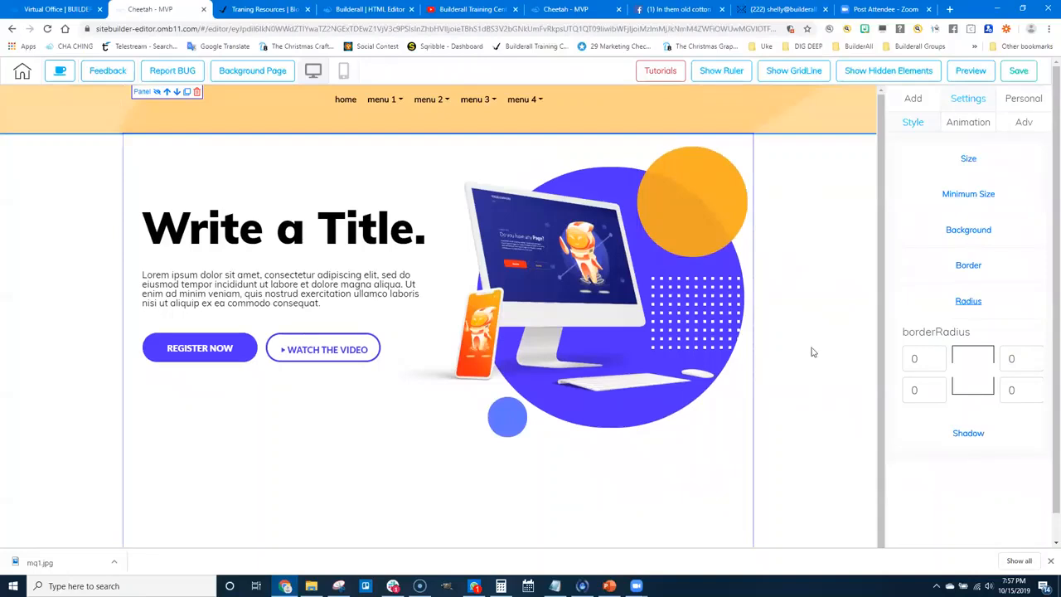
Step: Give the menu panel a box shadow with a slight positive horizontal and vertical offset
click(969, 433)
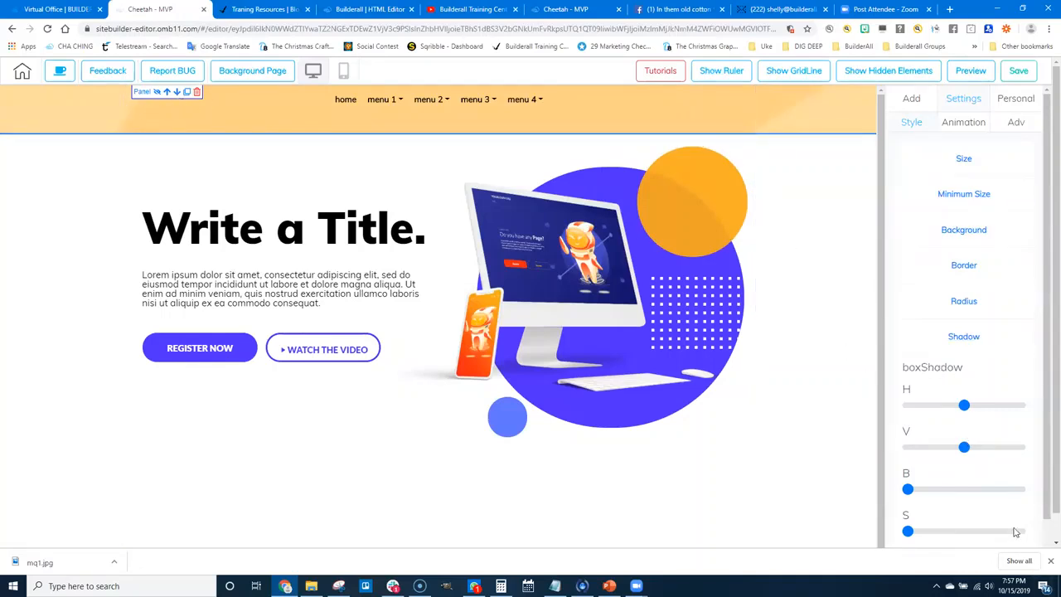
scroll(1014, 531, down, 1)
drag(964, 353, 970, 351)
drag(962, 393, 976, 392)
scroll(953, 523, down, 1)
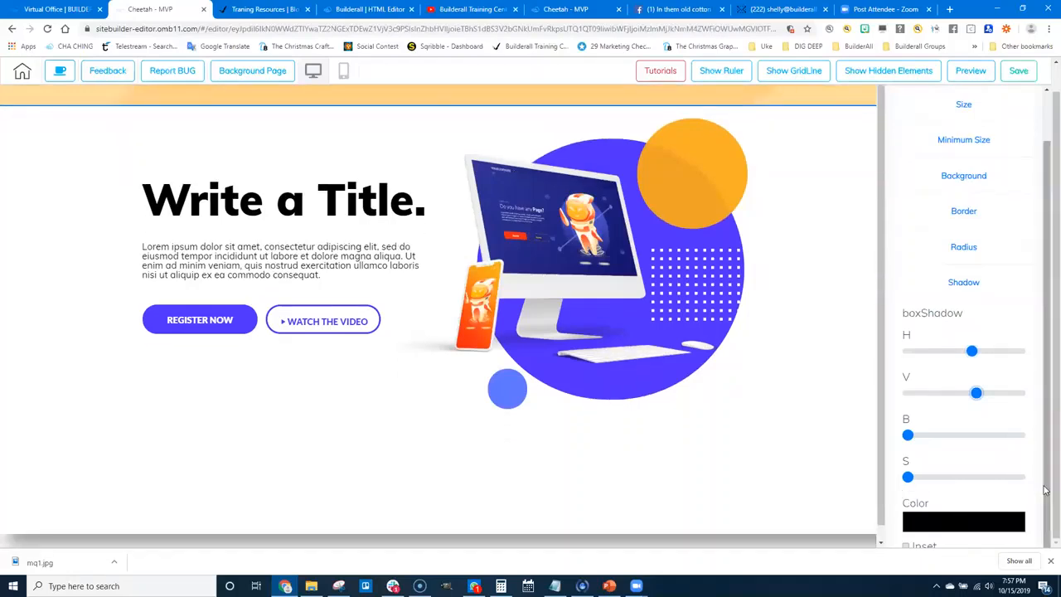
scroll(999, 492, up, 1)
scroll(854, 398, up, 1)
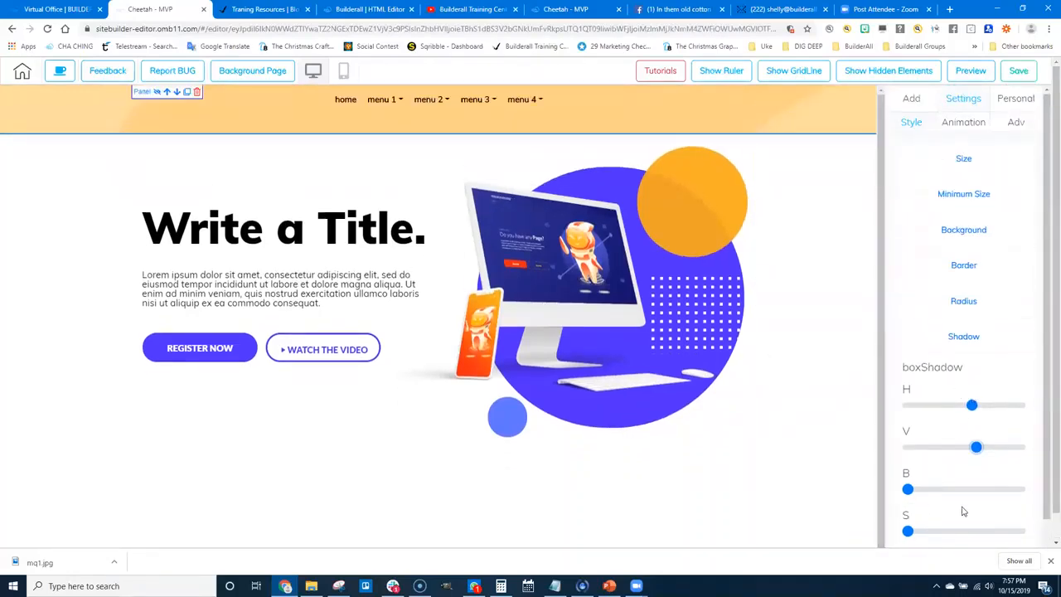
scroll(1032, 489, down, 1)
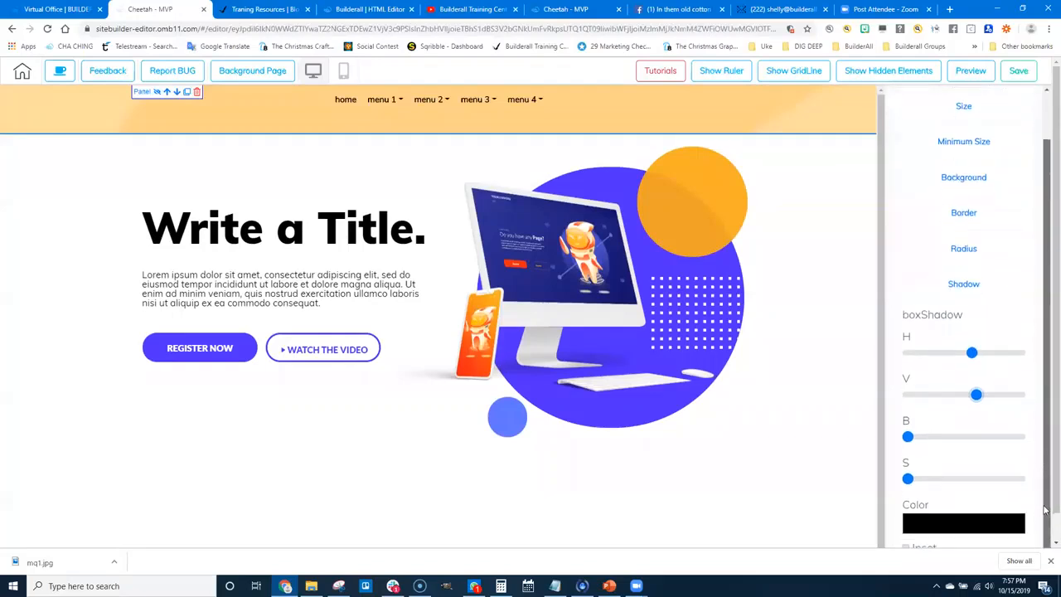
Step: Change the menu panel's shadow colour to light grey and raise its blur to about a third
click(976, 521)
drag(927, 415, 905, 399)
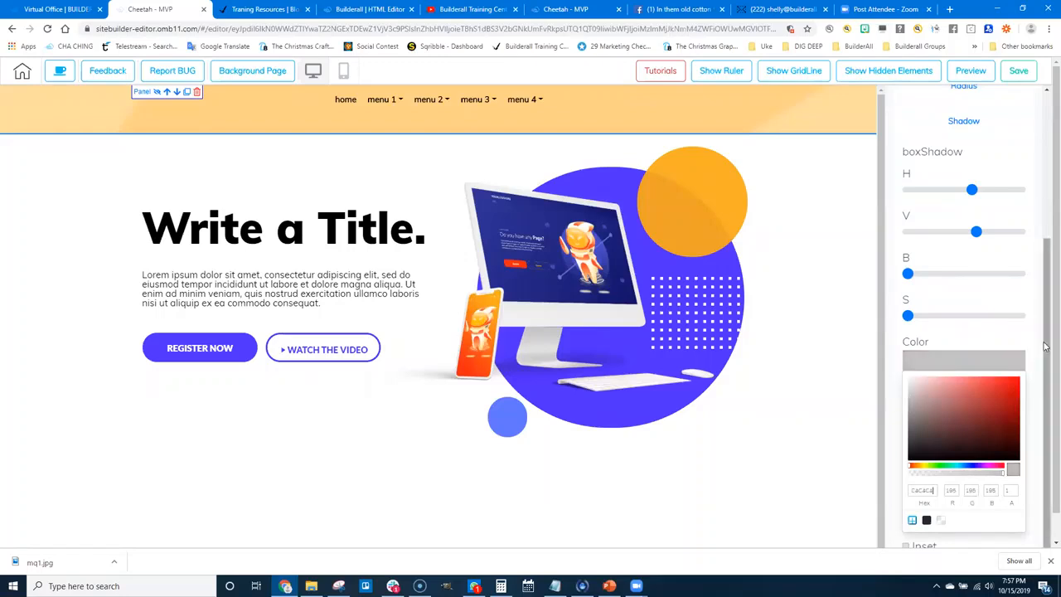
click(989, 357)
drag(916, 440, 945, 438)
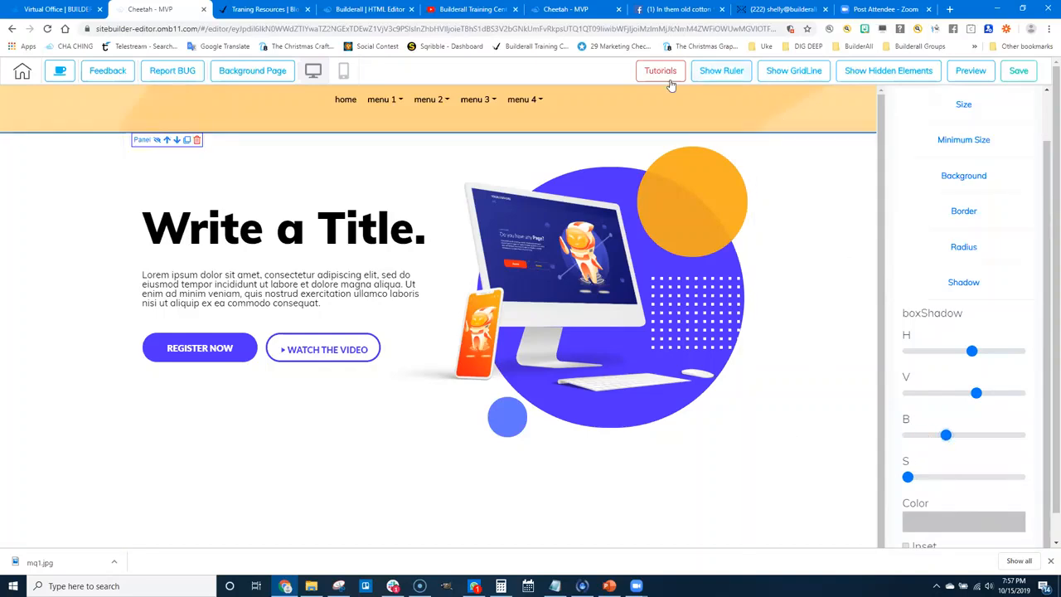
scroll(978, 372, up, 2)
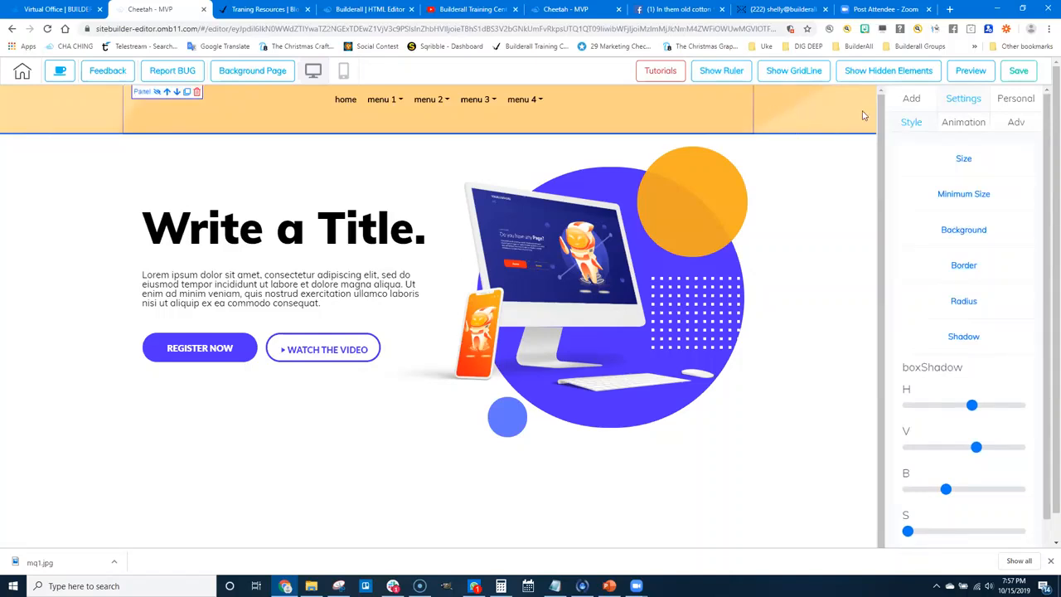
Step: Review the menu panel's shadow offset, blur, spread and colour settings against the page
scroll(991, 395, down, 1)
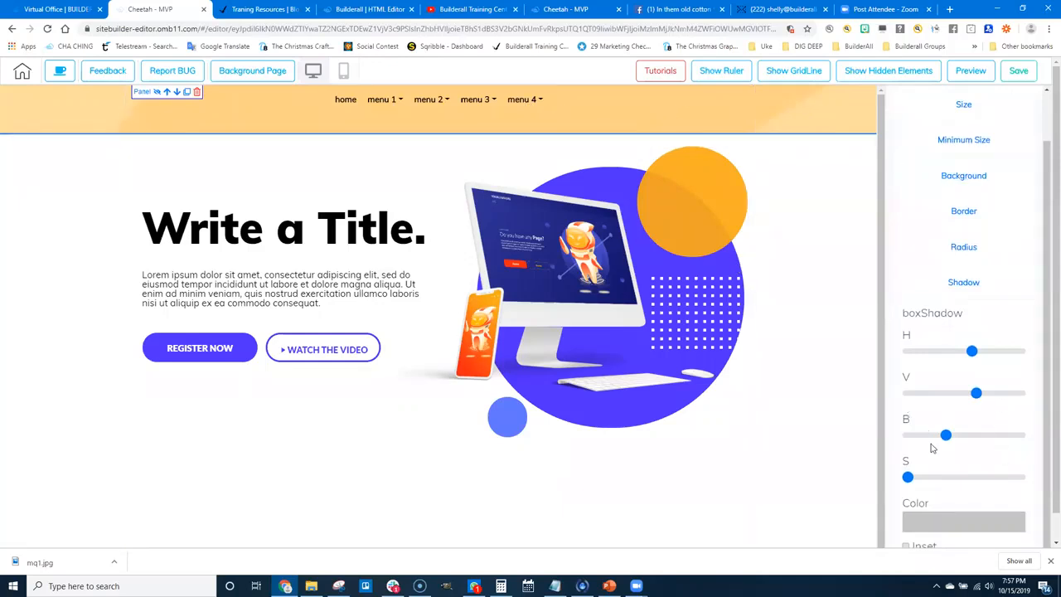
scroll(953, 501, down, 1)
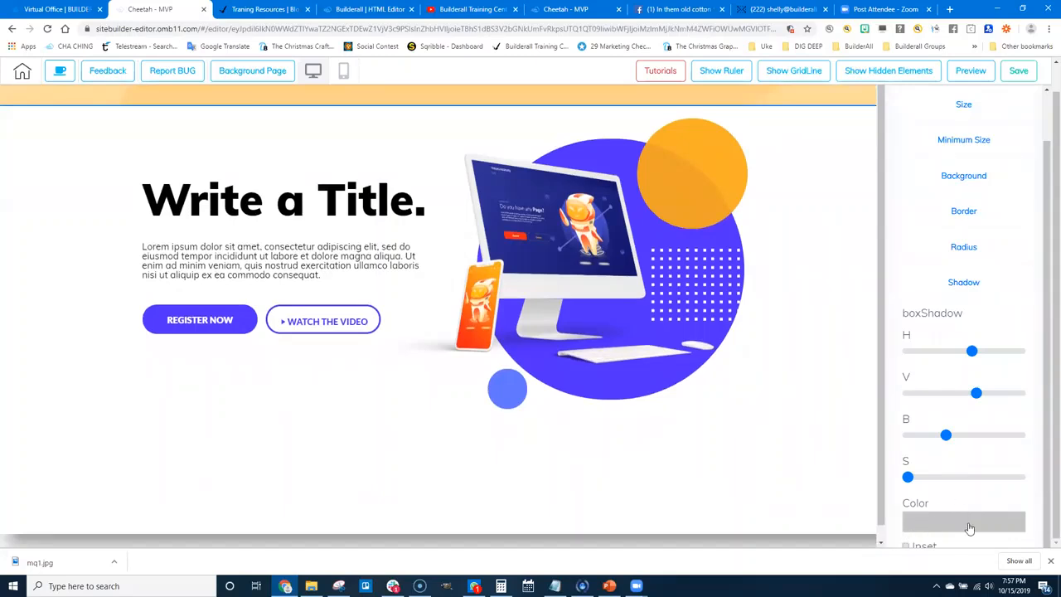
click(966, 522)
scroll(965, 396, up, 3)
scroll(771, 156, up, 1)
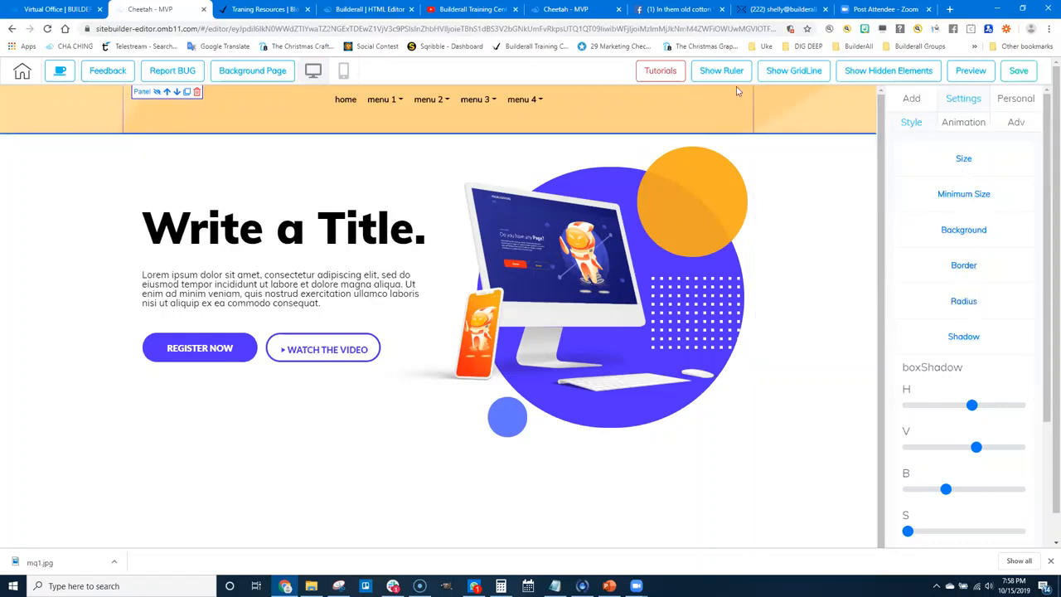
Step: Review the menu panel's size, minimum size and background options, along with its animation and advanced settings
click(963, 158)
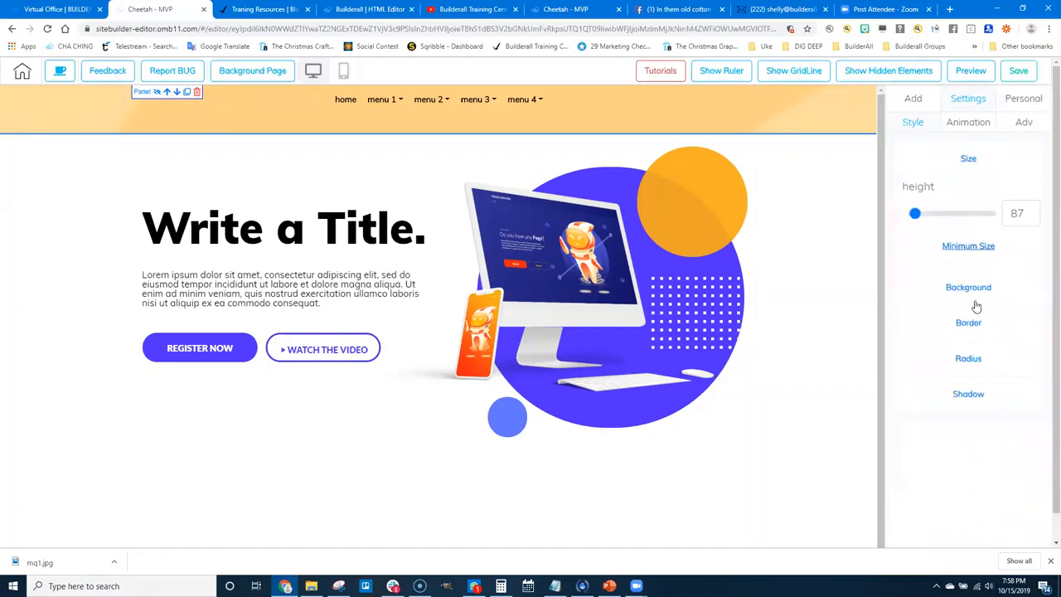
click(971, 253)
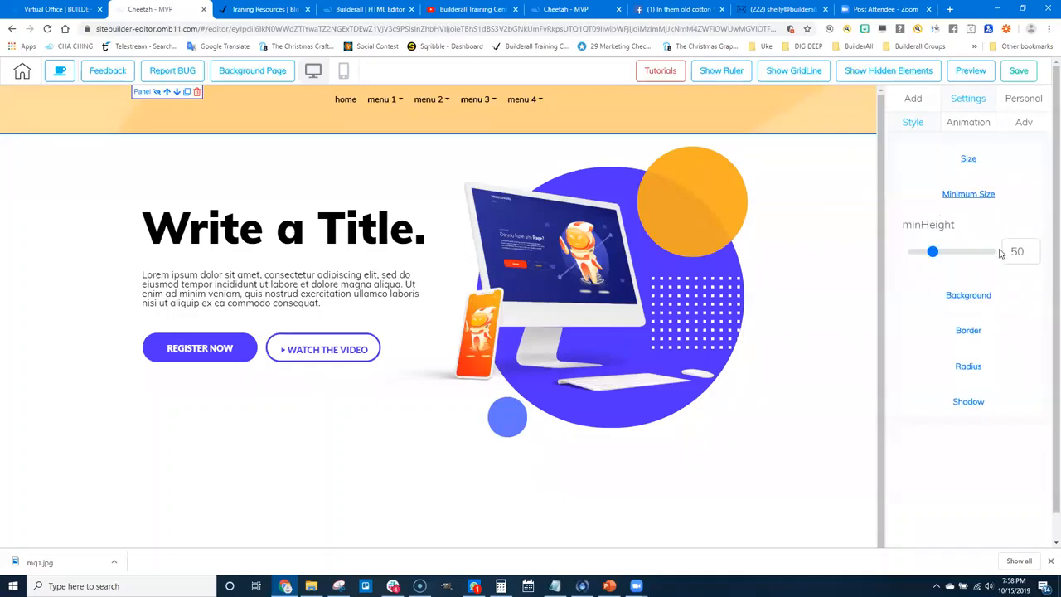
click(978, 296)
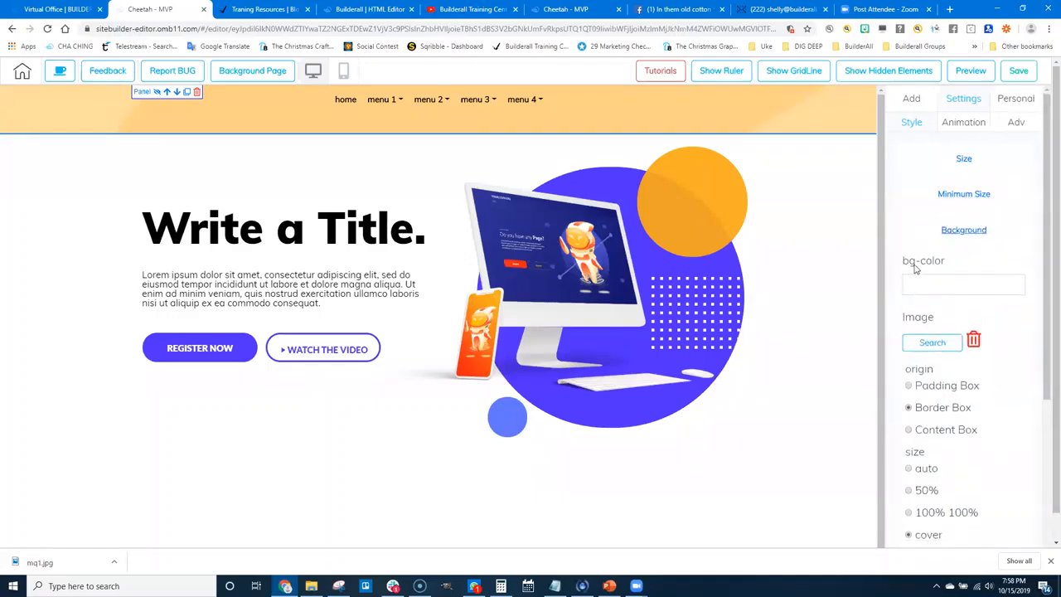
scroll(912, 326, down, 2)
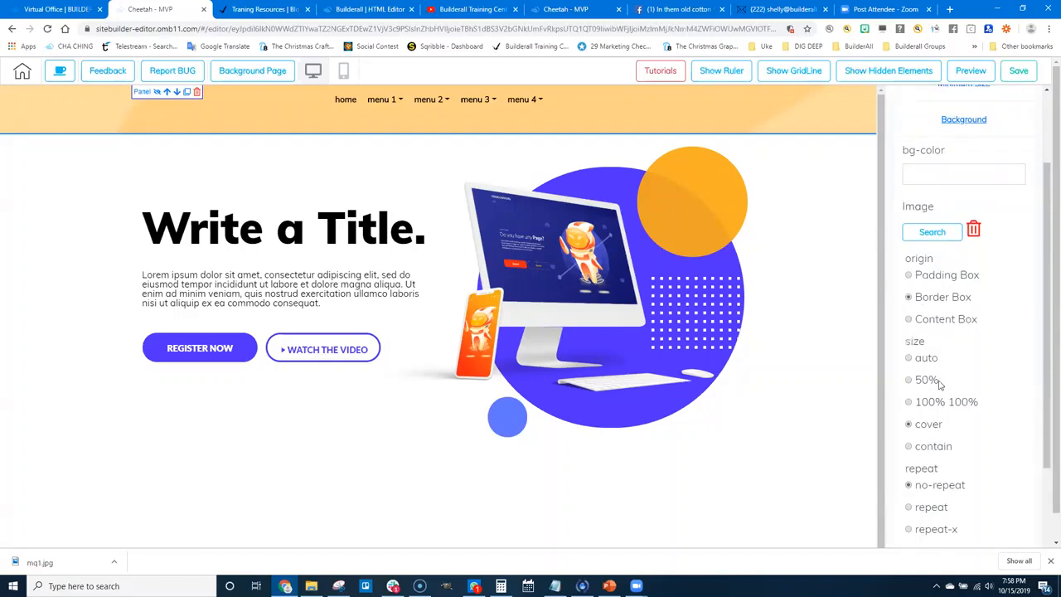
scroll(971, 428, down, 3)
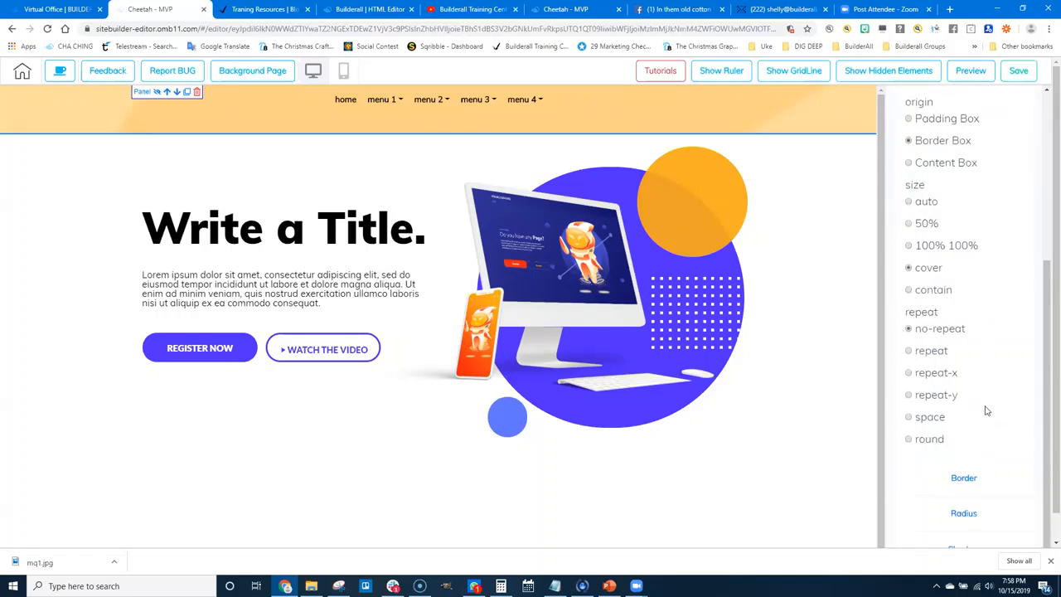
scroll(922, 328, up, 4)
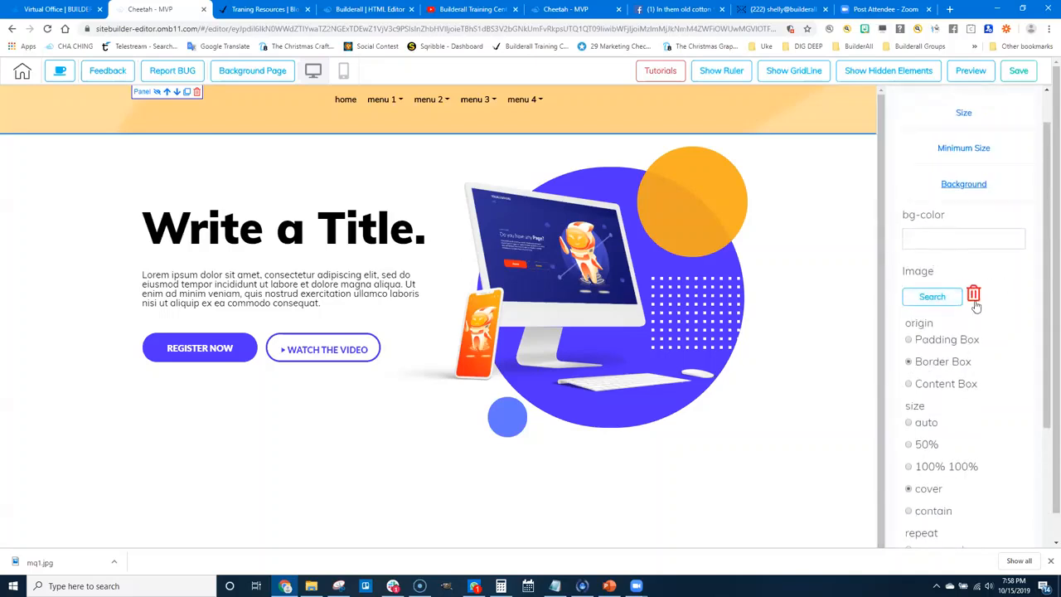
scroll(974, 423, down, 2)
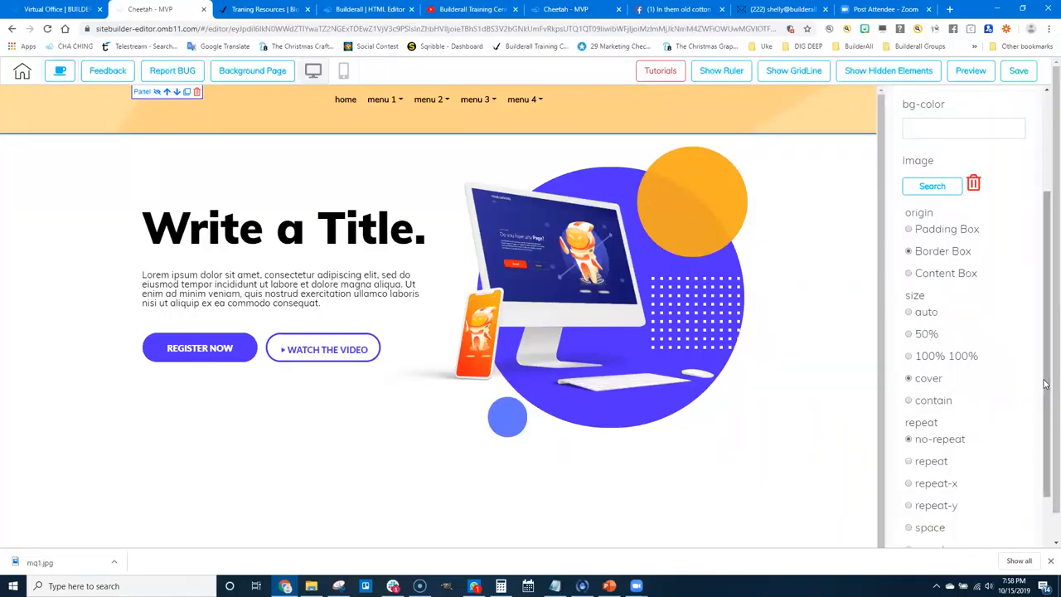
scroll(915, 373, down, 3)
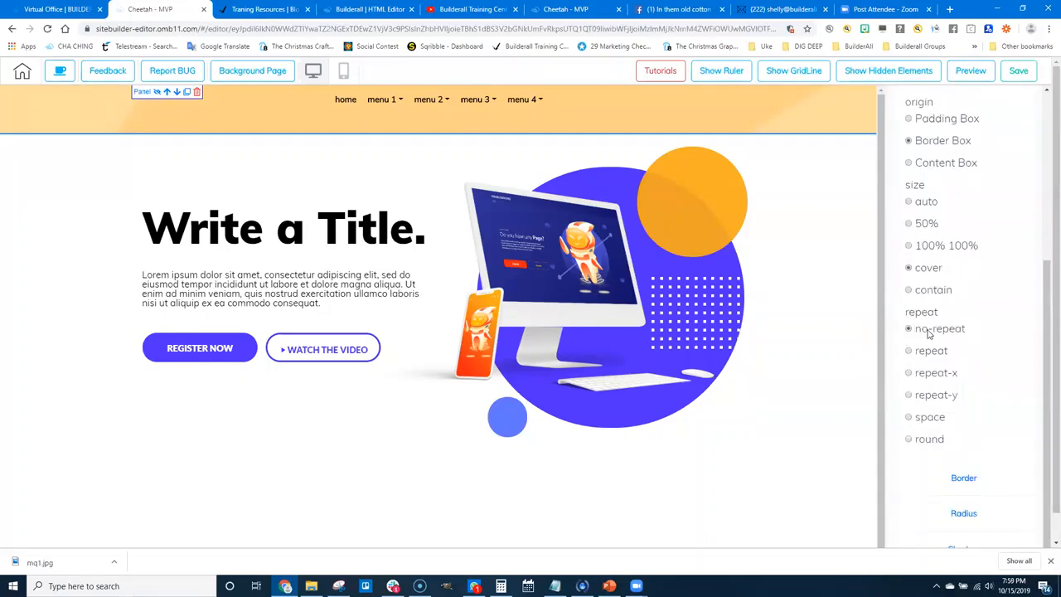
scroll(949, 348, up, 3)
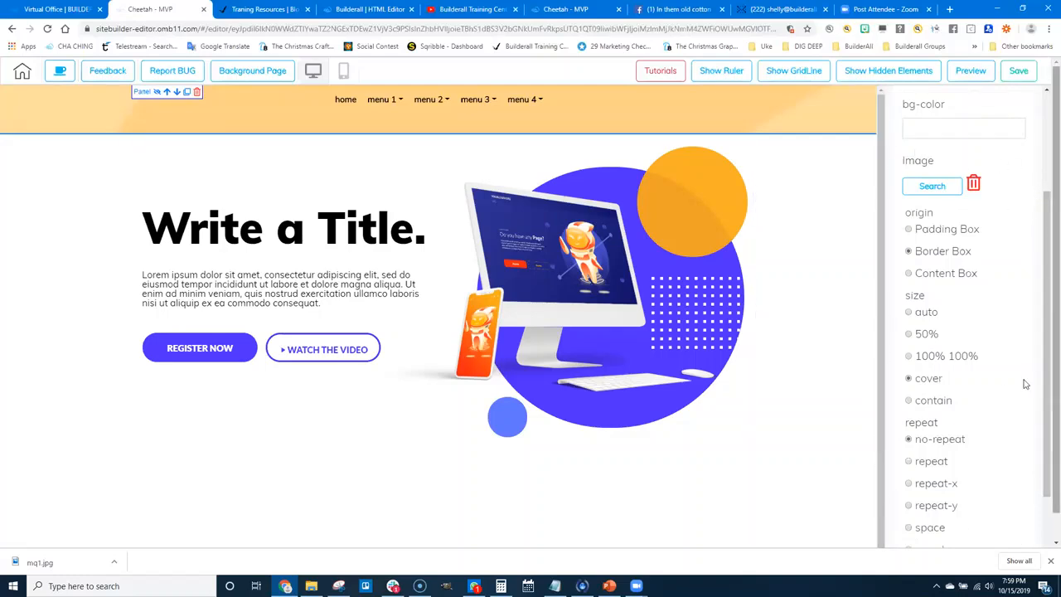
scroll(988, 437, down, 2)
scroll(988, 437, up, 3)
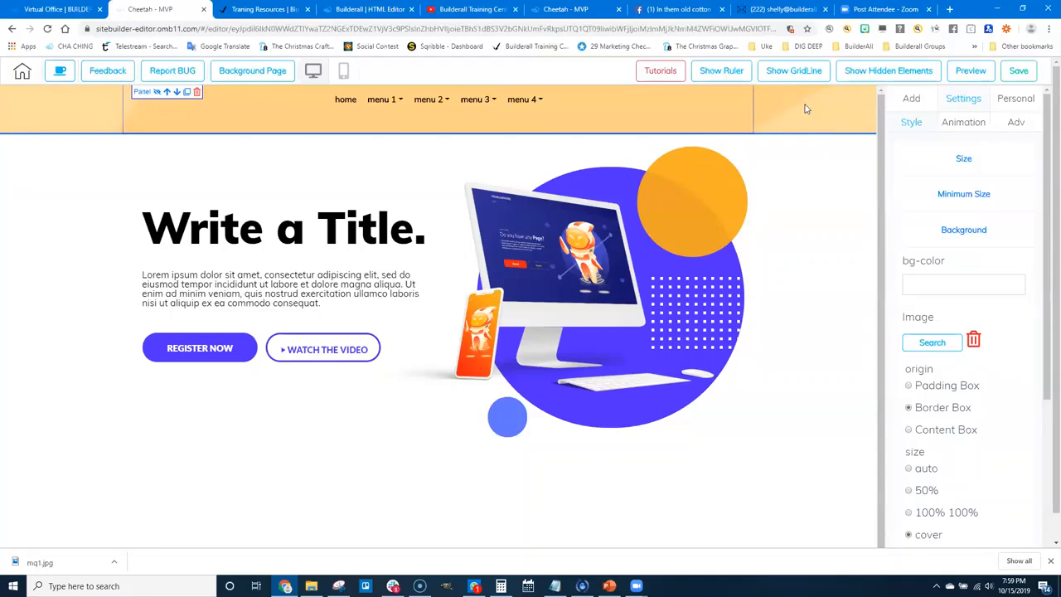
click(965, 124)
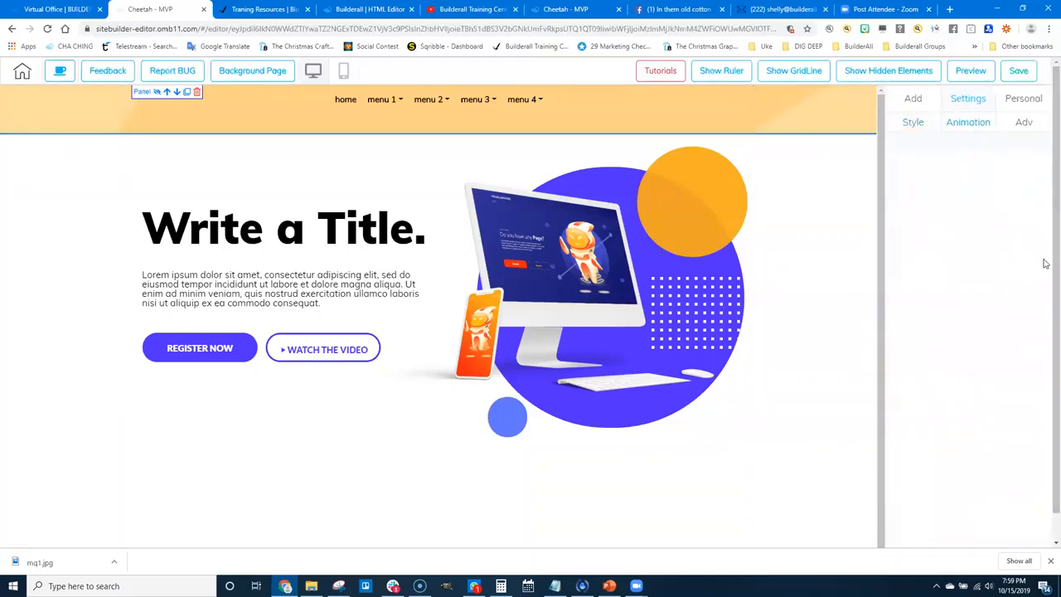
click(1020, 123)
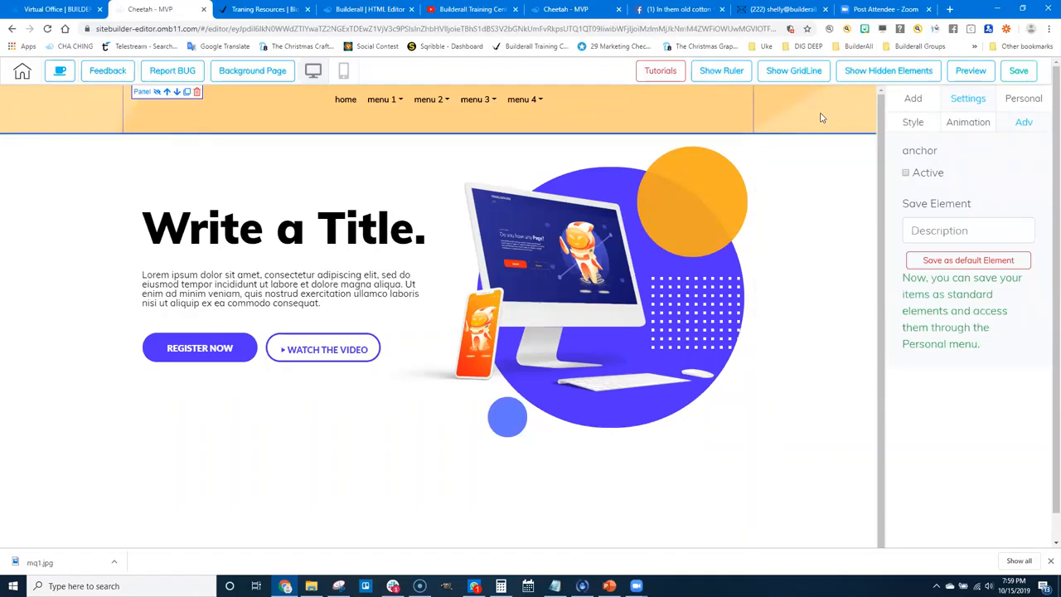
Step: Add the orange Blocks panel with the monitor video and testimonial column below the first-fold panel
click(912, 99)
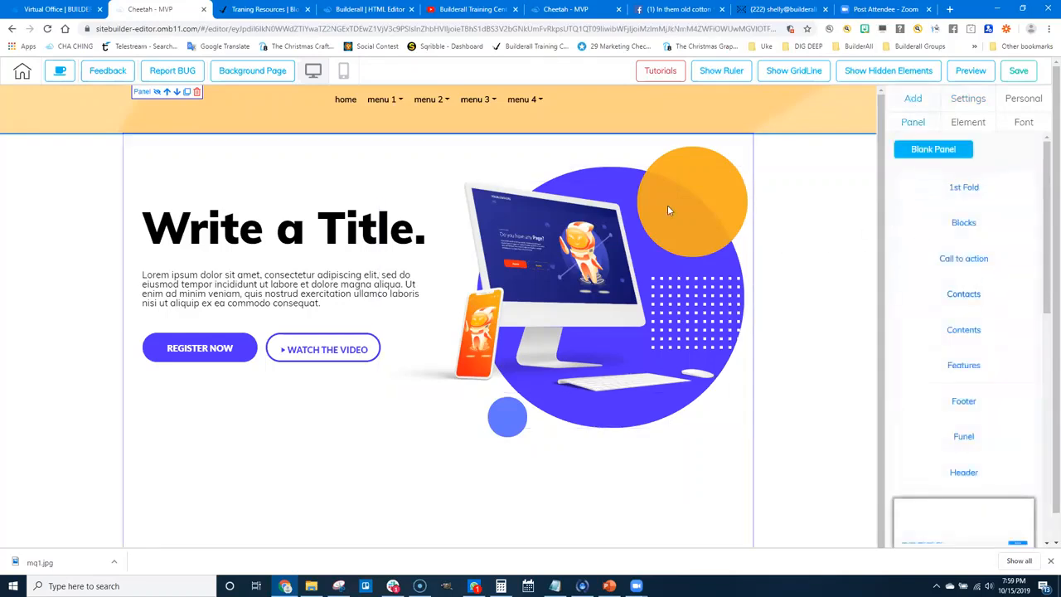
click(961, 224)
scroll(969, 388, down, 7)
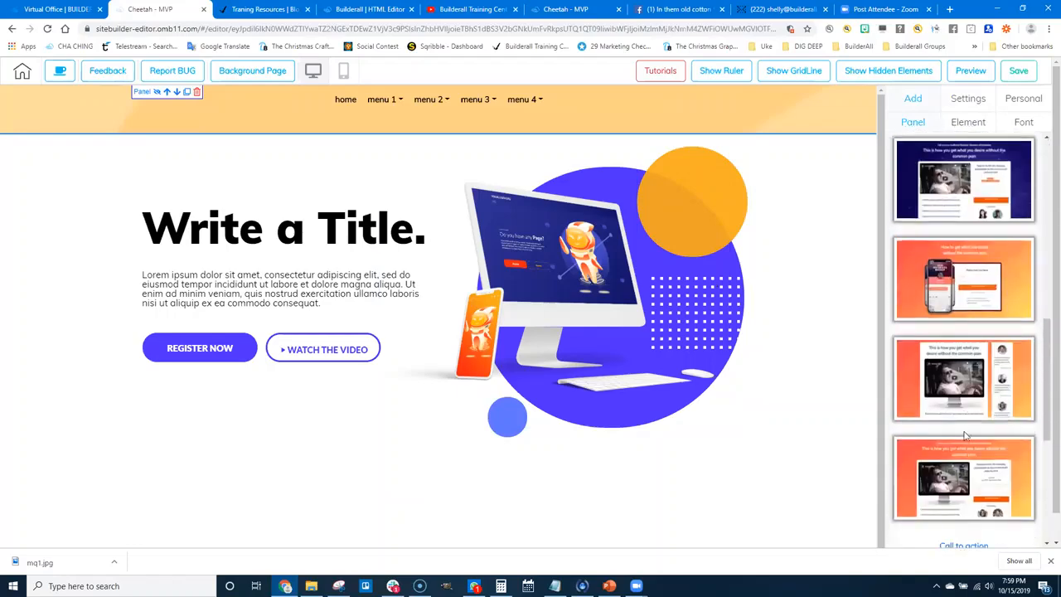
scroll(966, 435, down, 1)
scroll(966, 436, down, 2)
scroll(1029, 382, up, 2)
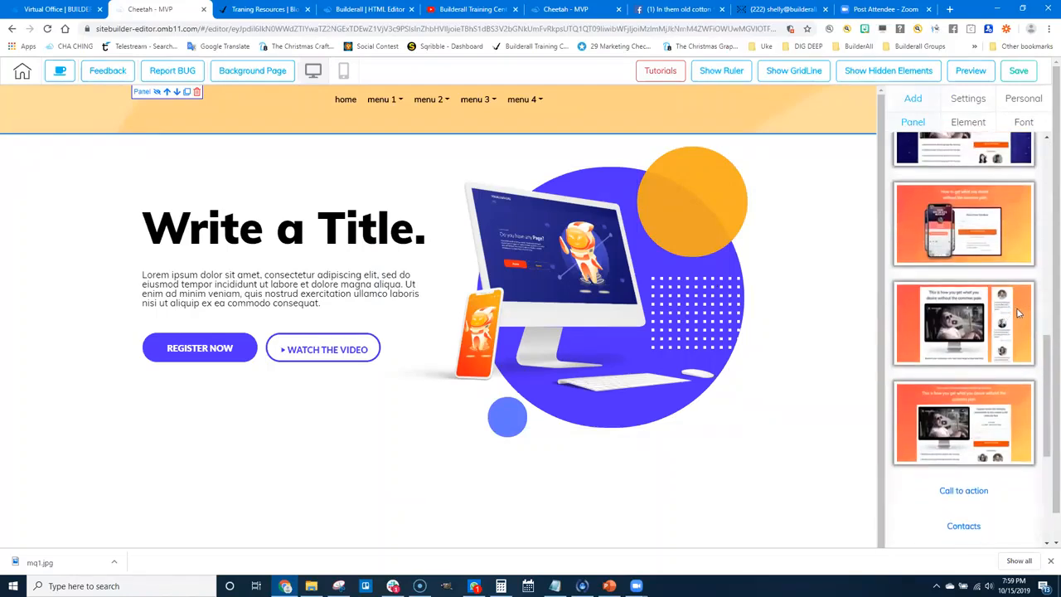
double_click(1023, 392)
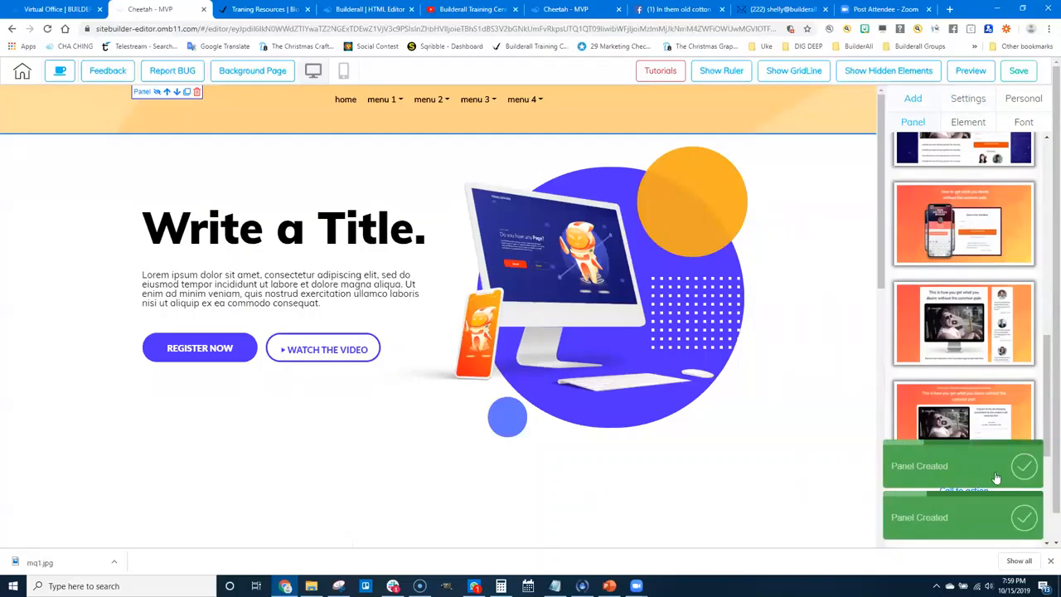
scroll(765, 460, down, 4)
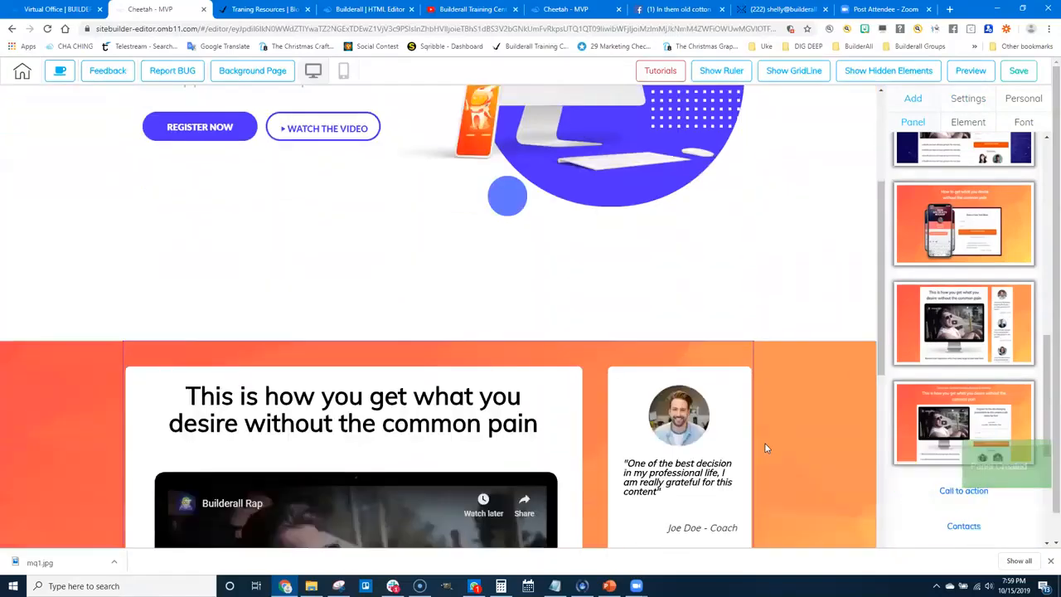
scroll(765, 447, down, 1)
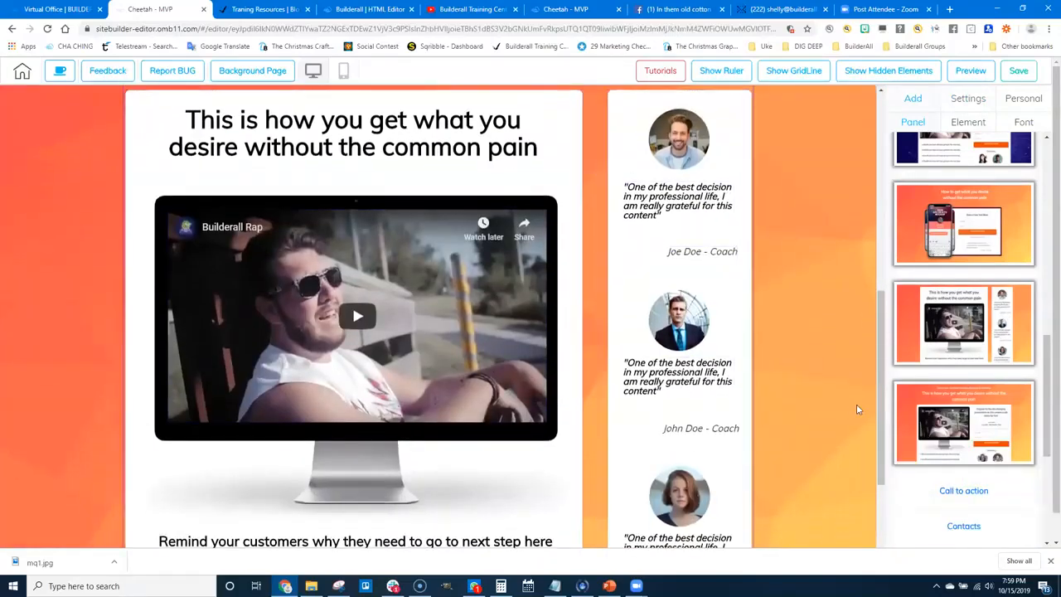
scroll(961, 265, up, 5)
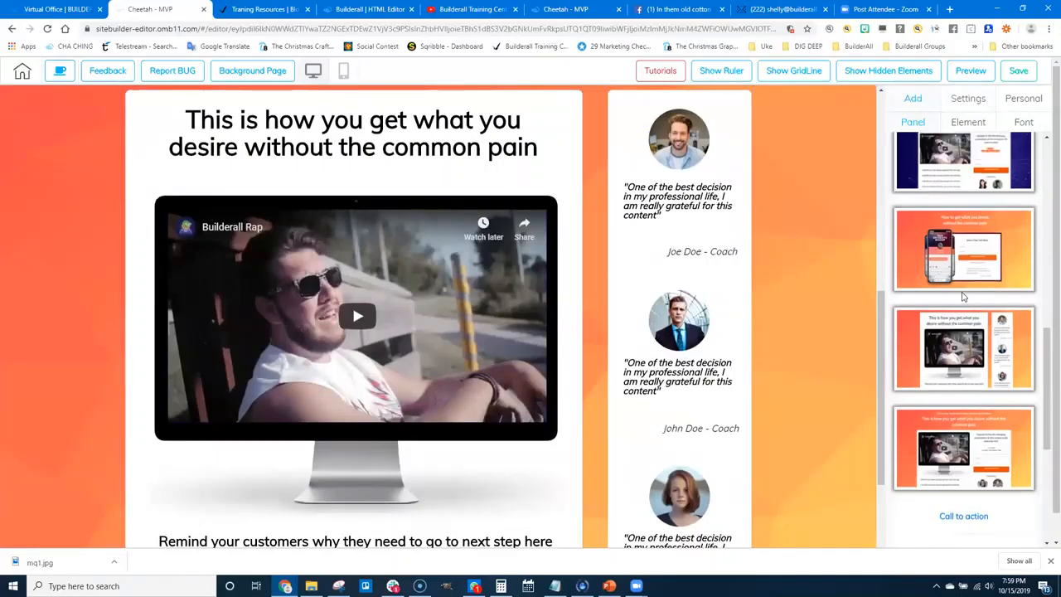
scroll(961, 267, up, 3)
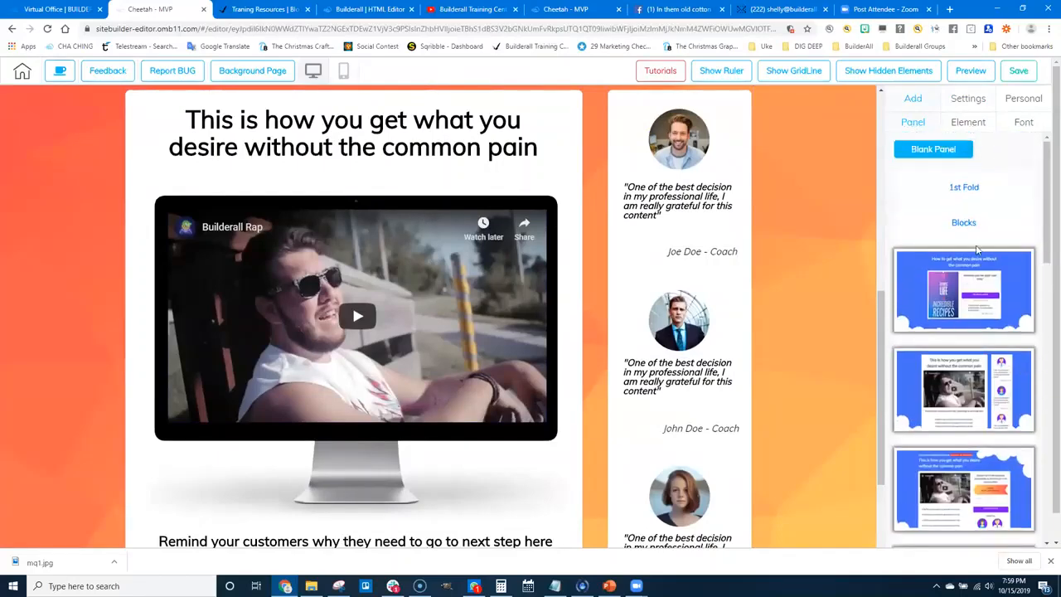
Step: Add the Call to action panel with the two-line heading and orange Download button below the Blocks panel
click(963, 222)
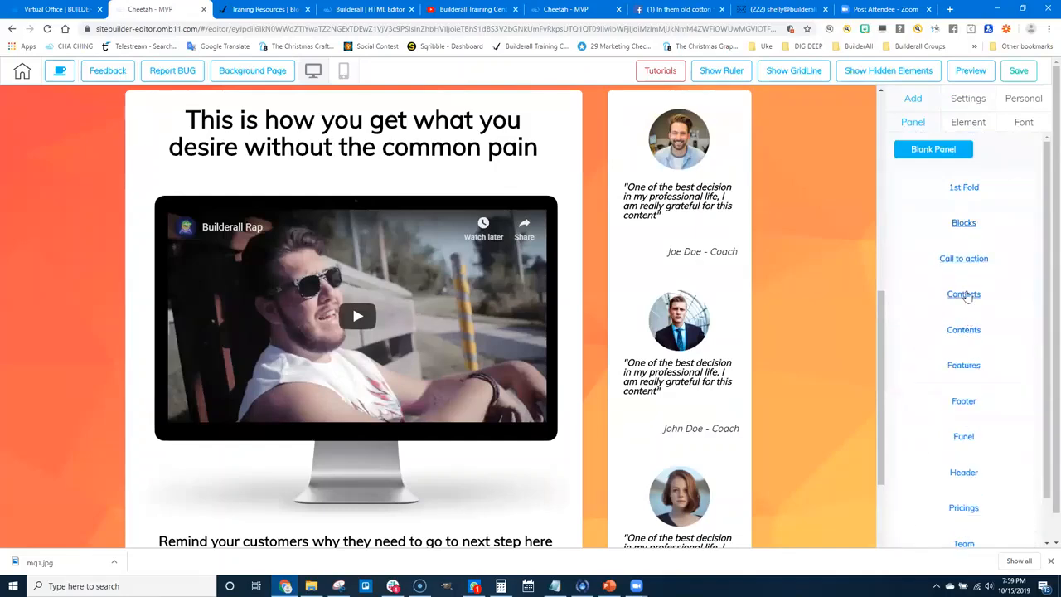
click(965, 260)
scroll(982, 390, down, 6)
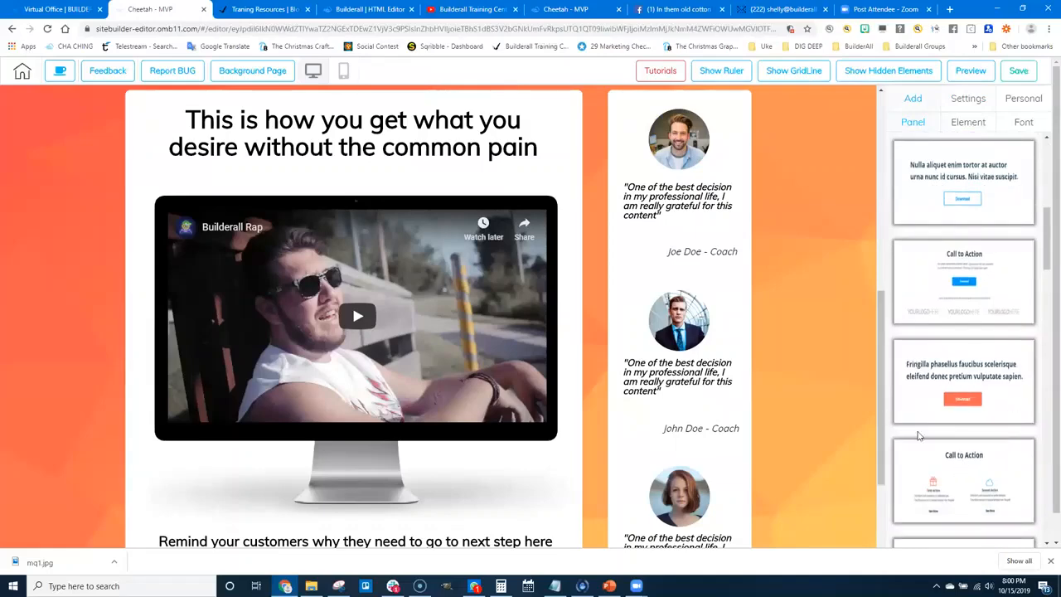
click(1000, 399)
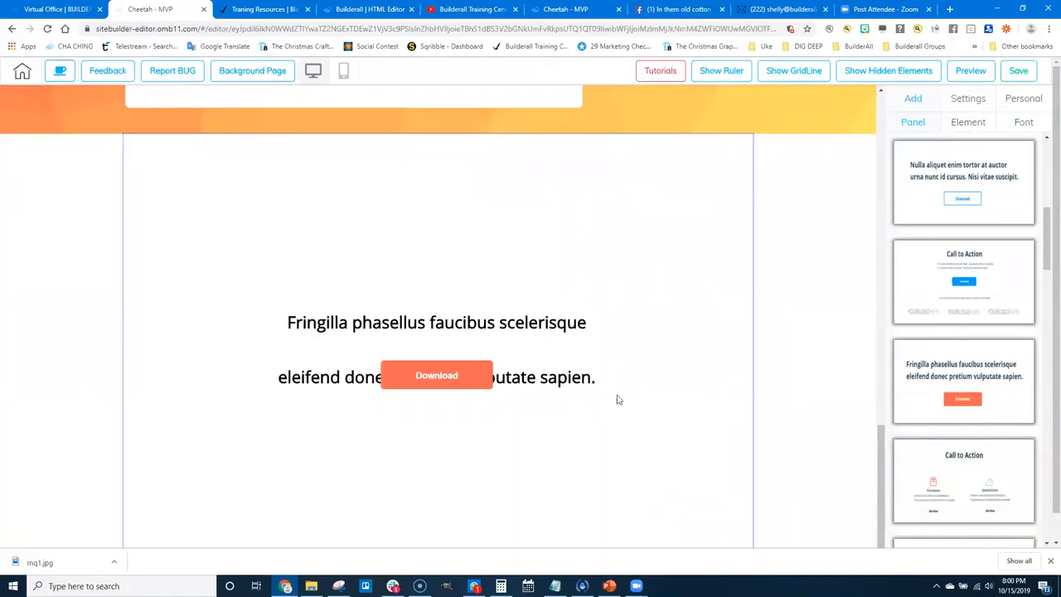
Step: Add the coral Pricings panel with white $29, $49 and $99 cards below the call-to-action panel
scroll(998, 268, up, 5)
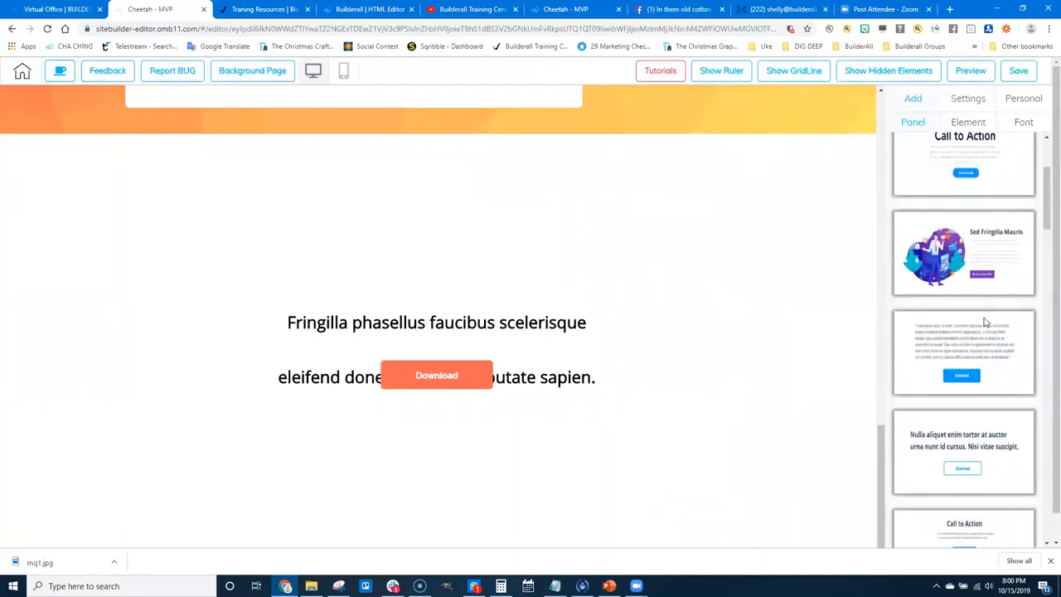
scroll(967, 416, down, 1)
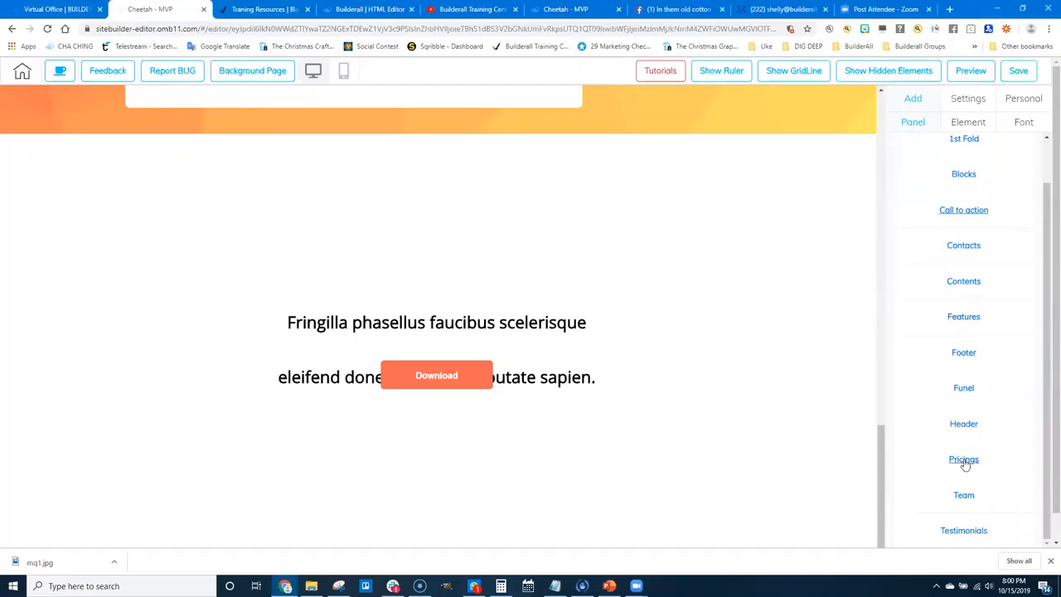
click(968, 459)
scroll(985, 443, down, 8)
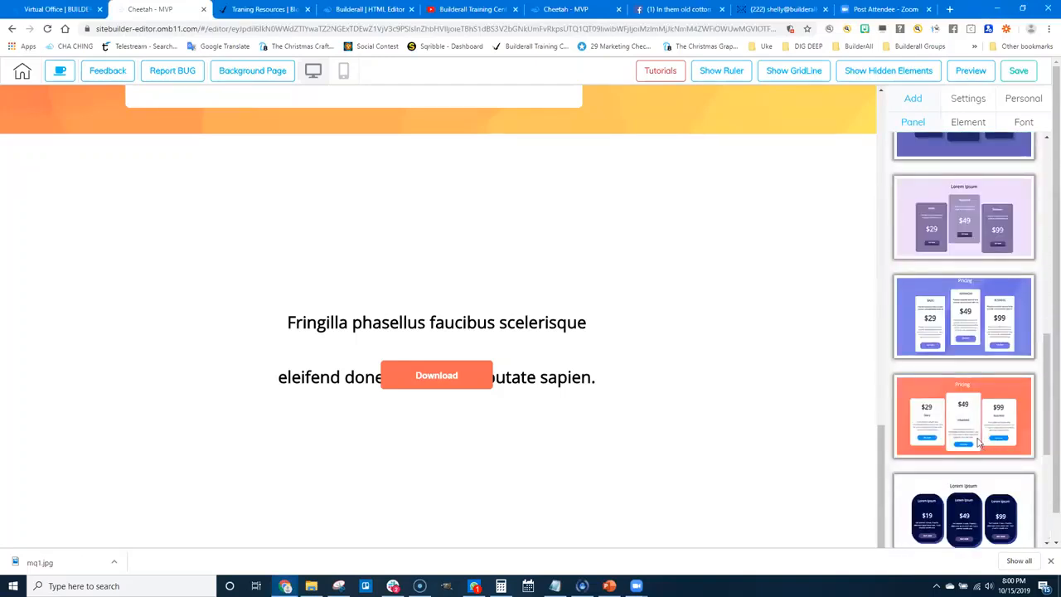
double_click(1019, 398)
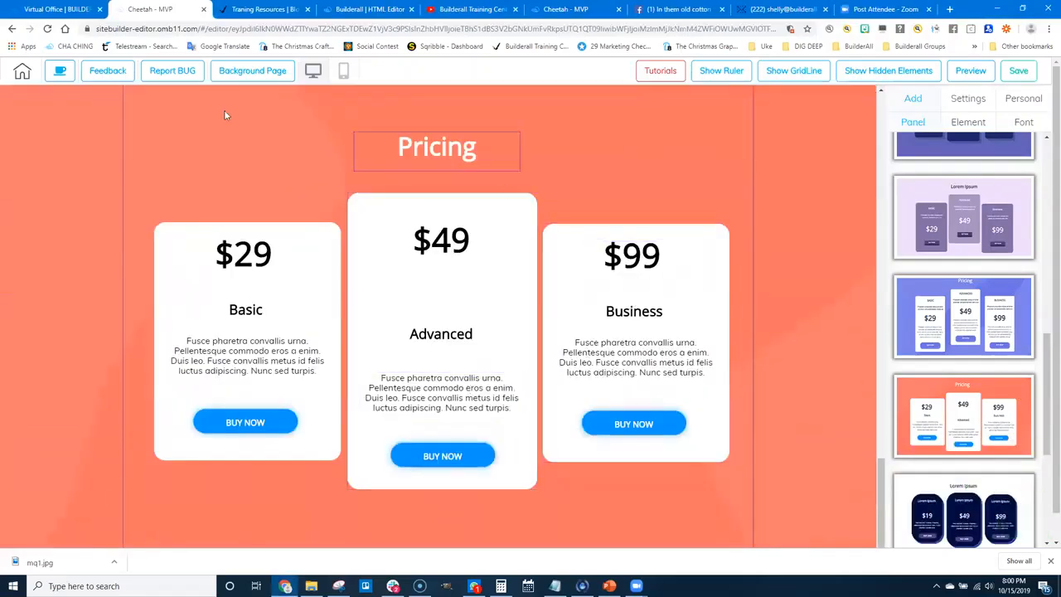
scroll(755, 433, down, 1)
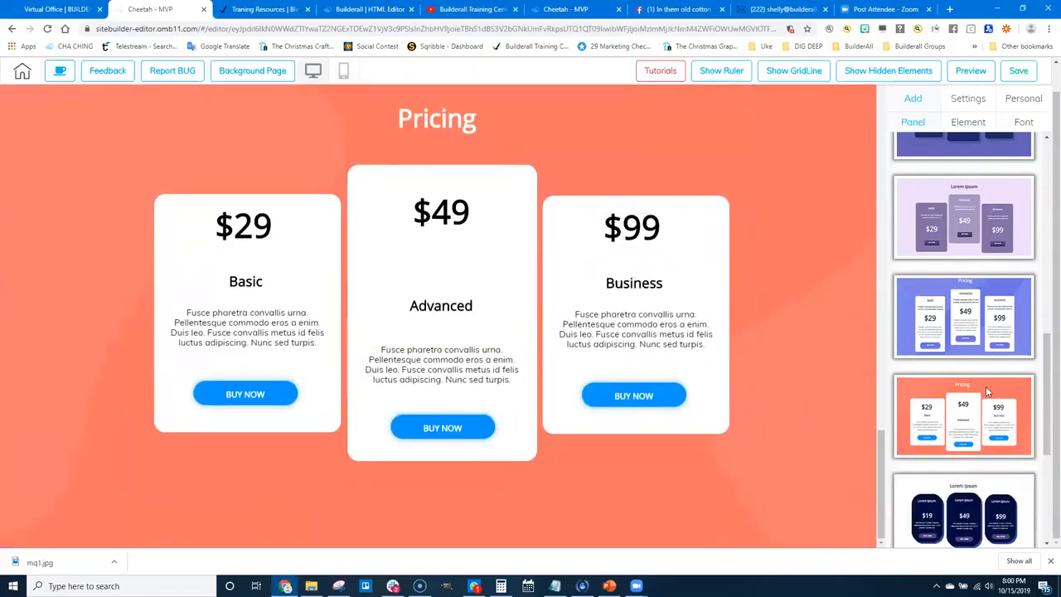
Step: Add the plain white Footer panel with the centred copyright line below the pricing panel
scroll(991, 431, up, 2)
scroll(990, 432, up, 6)
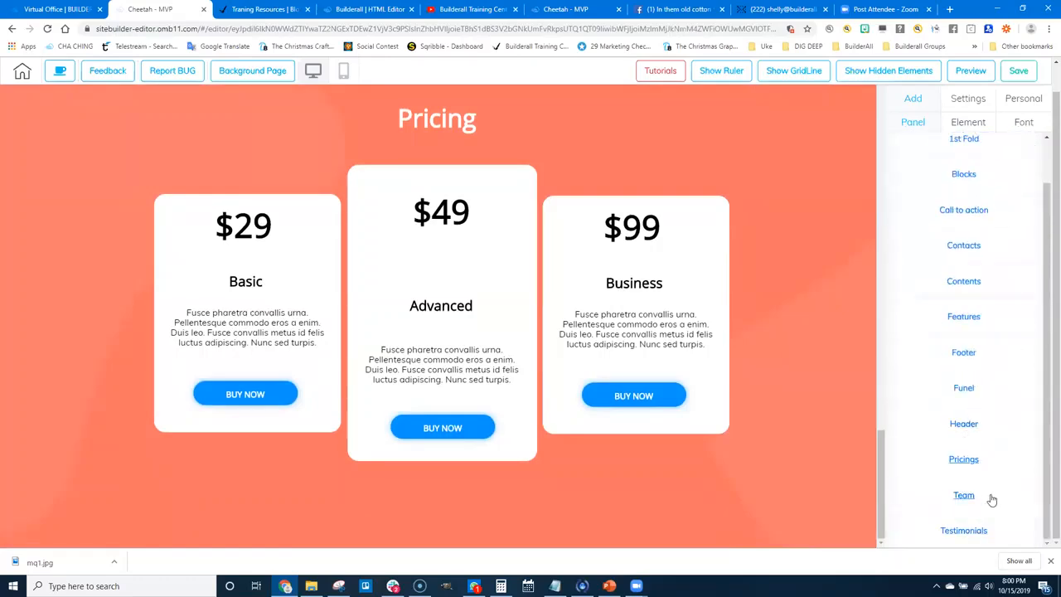
click(968, 354)
scroll(974, 431, down, 4)
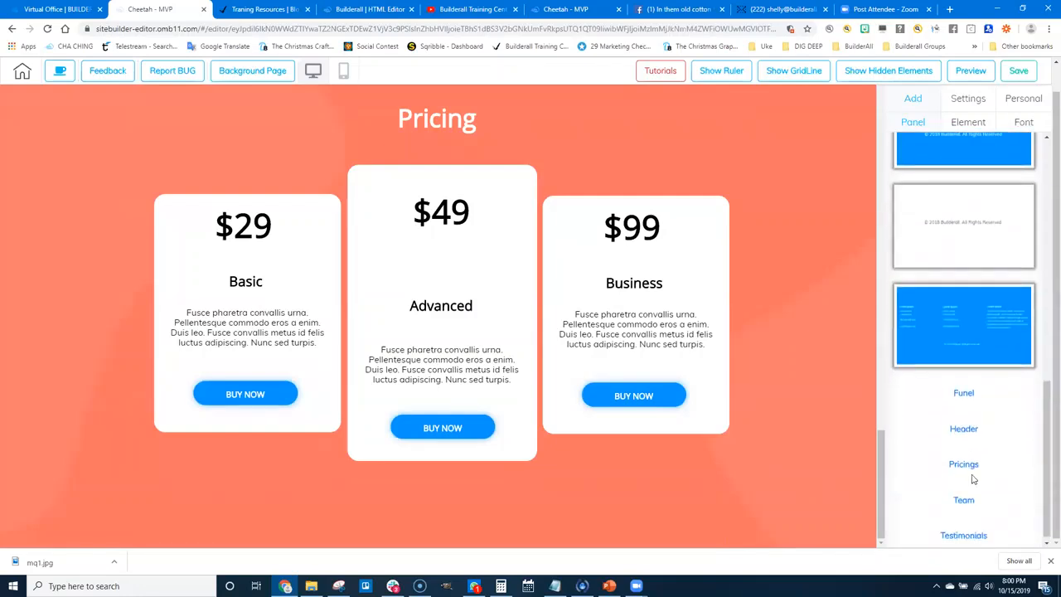
scroll(965, 391, up, 5)
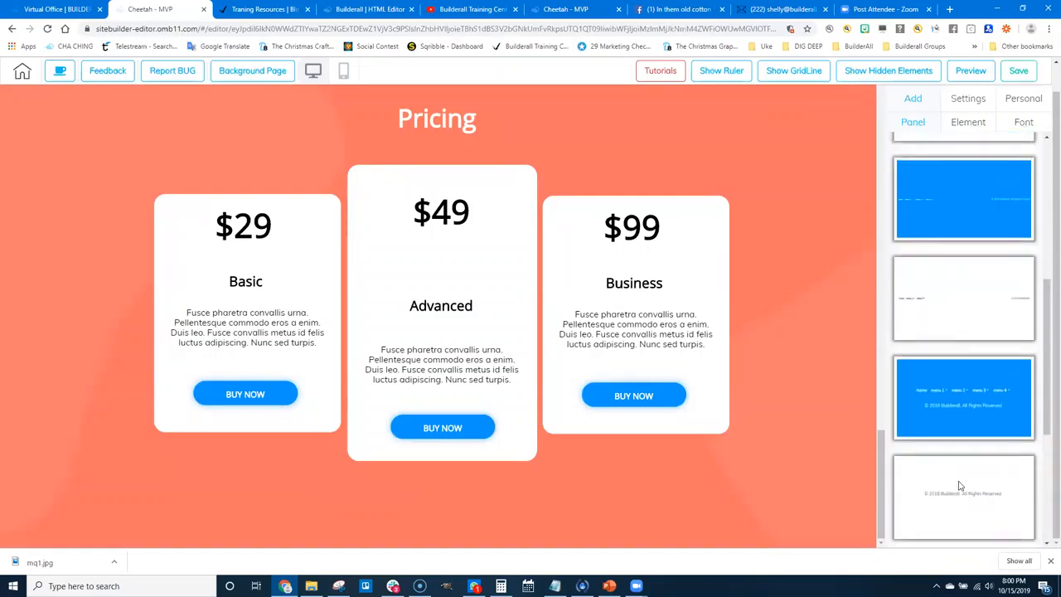
scroll(668, 472, down, 2)
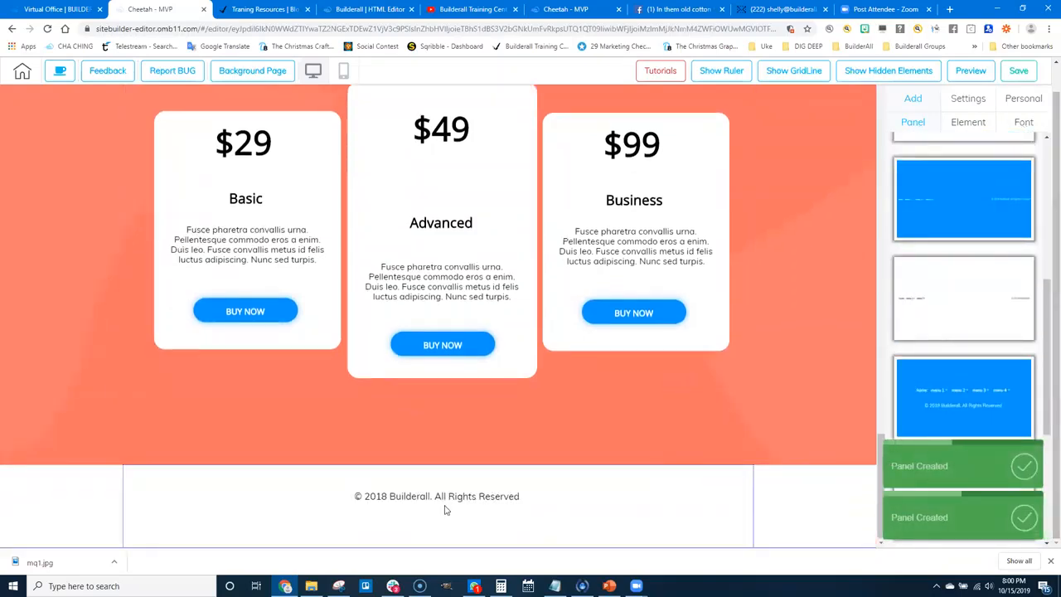
Step: Review the stacked panels on the page, from the footer up to the first-fold and video sections
scroll(596, 418, up, 10)
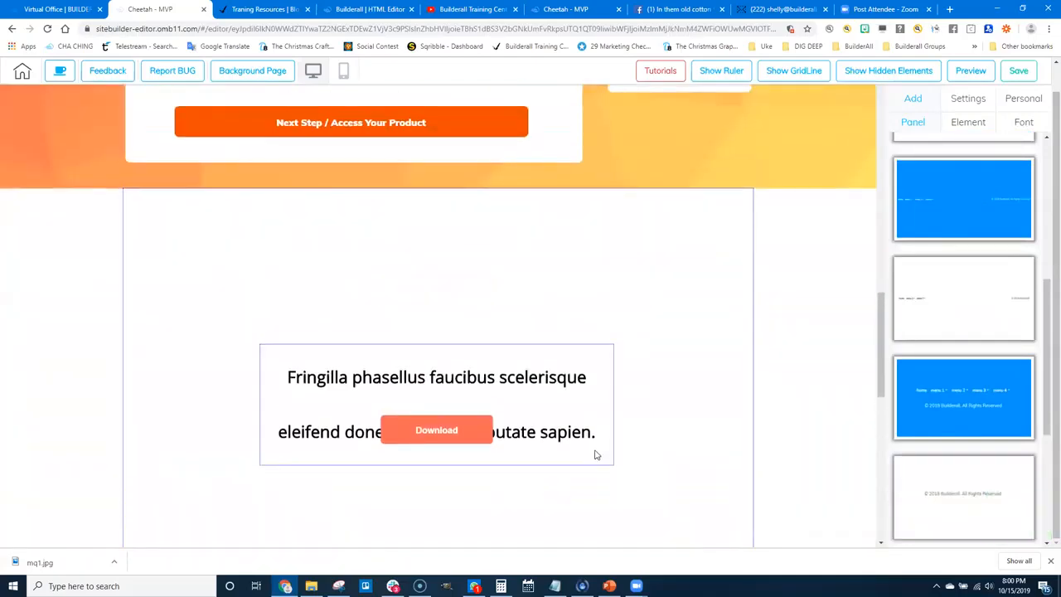
scroll(595, 464, up, 8)
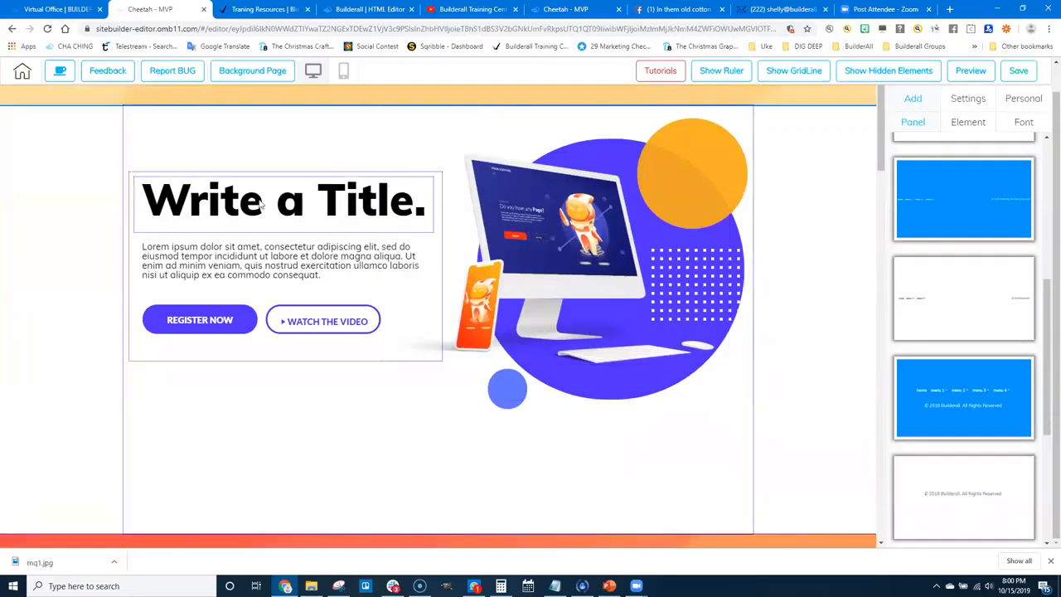
scroll(691, 423, down, 3)
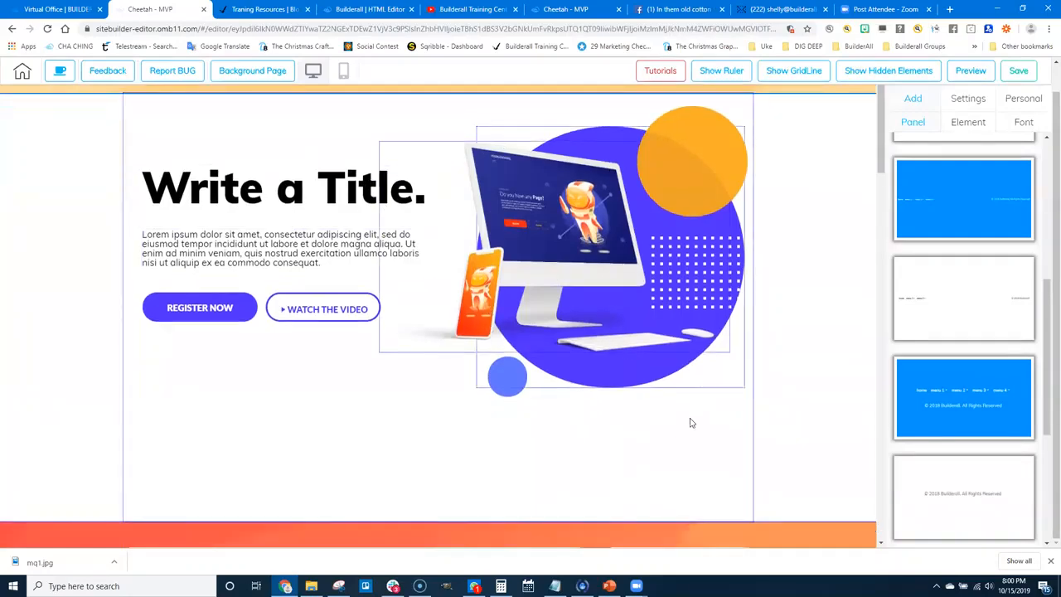
scroll(450, 307, down, 5)
scroll(453, 314, down, 1)
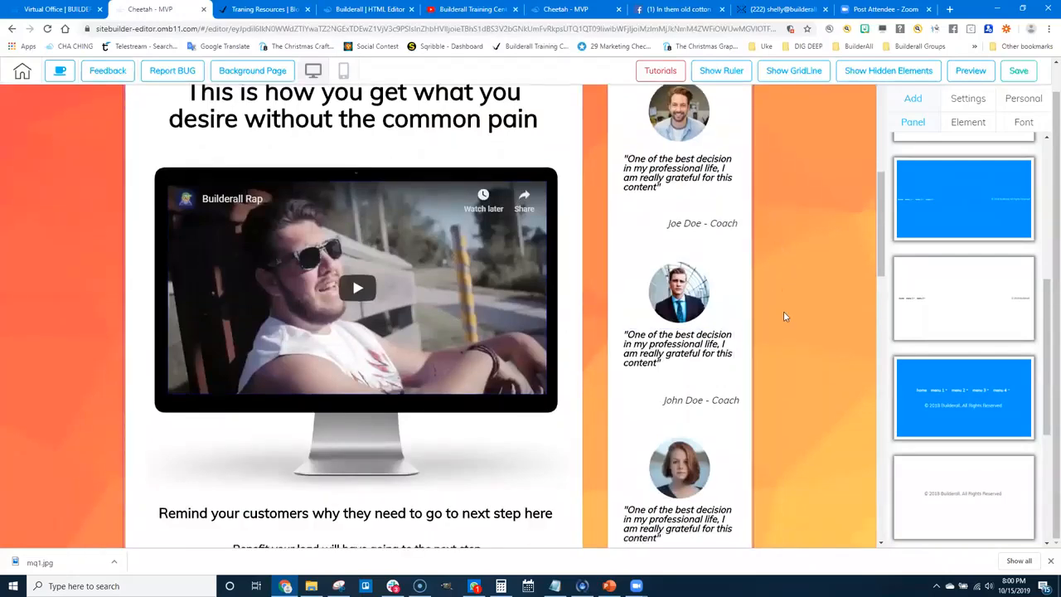
scroll(675, 367, up, 3)
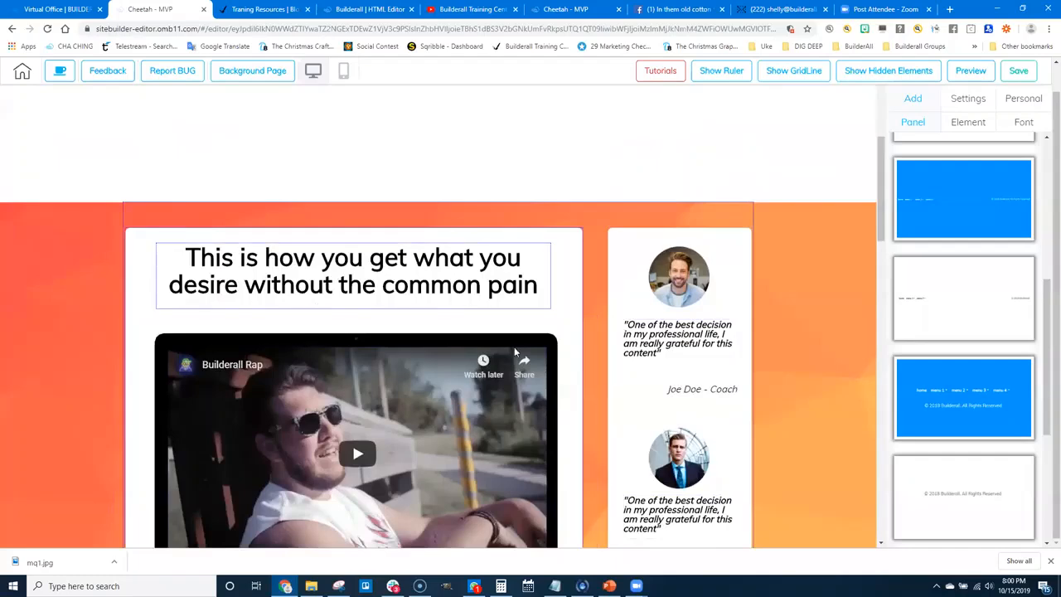
scroll(690, 463, up, 6)
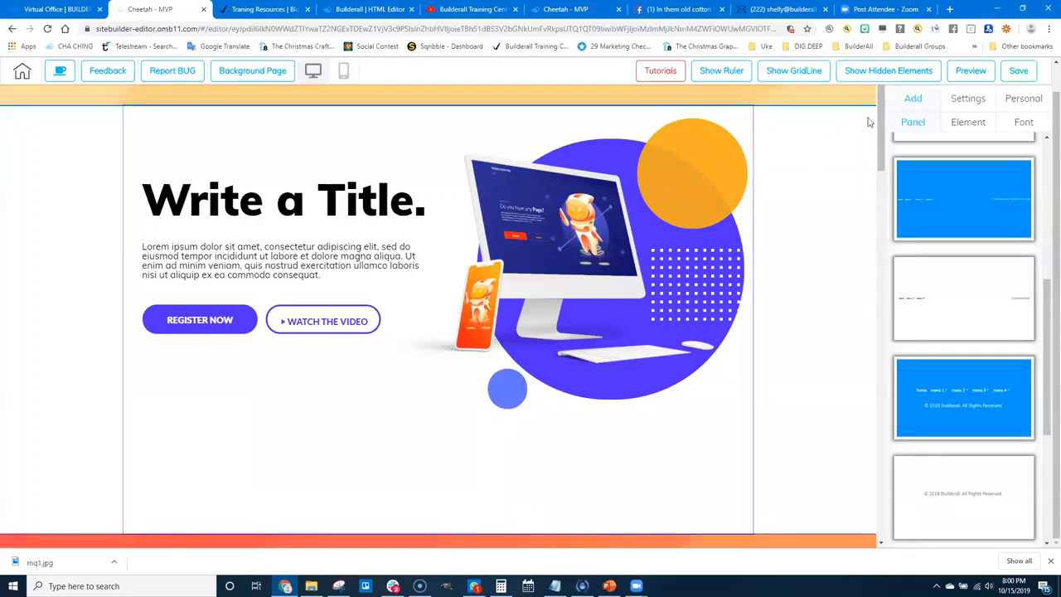
Step: Add the light blue Box element to the first-fold panel, in the empty area below its two buttons
click(974, 126)
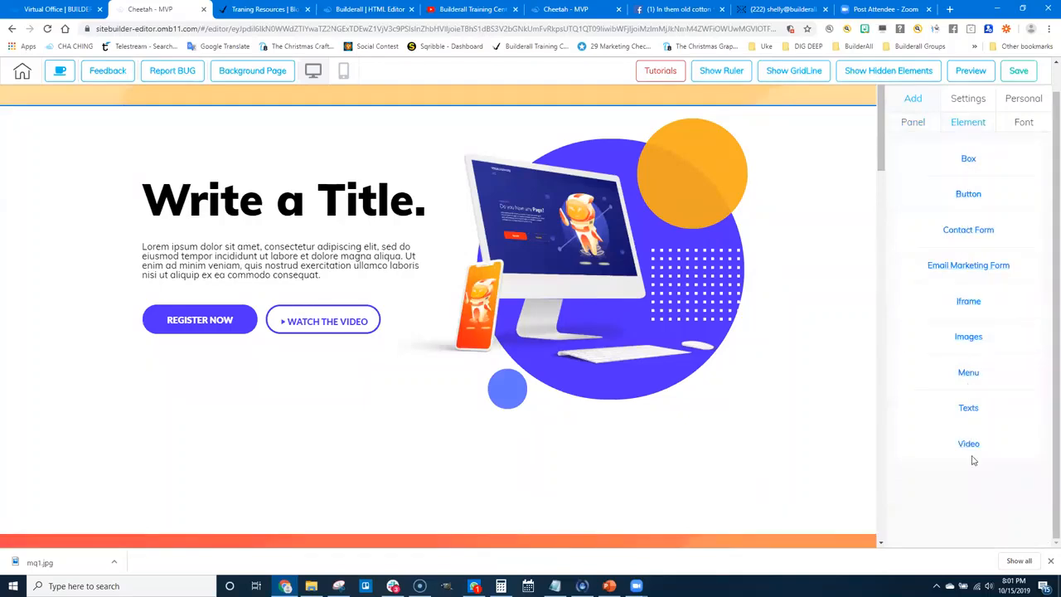
click(968, 159)
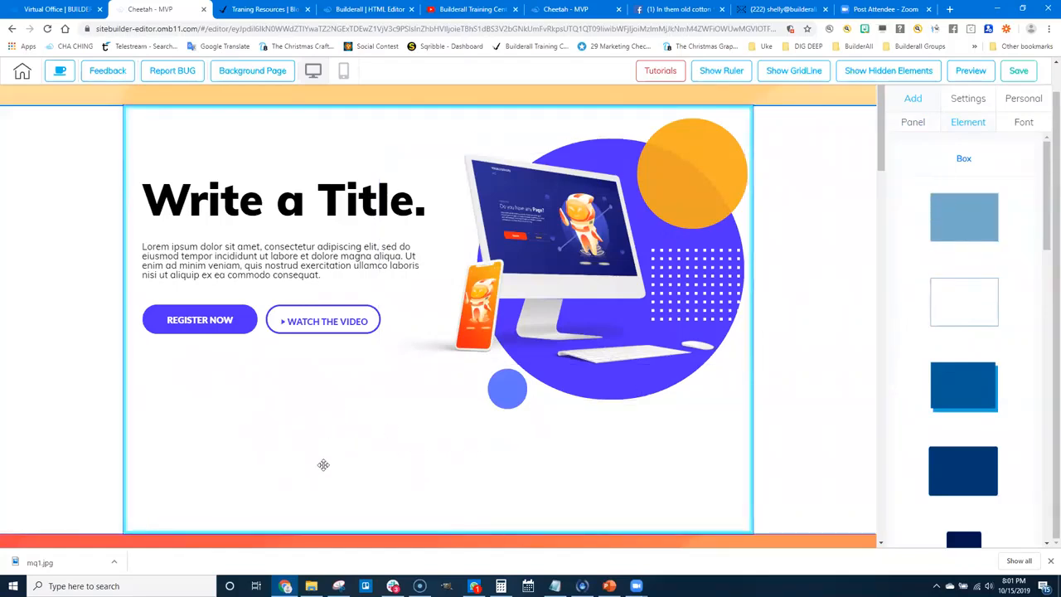
drag(278, 417, 294, 431)
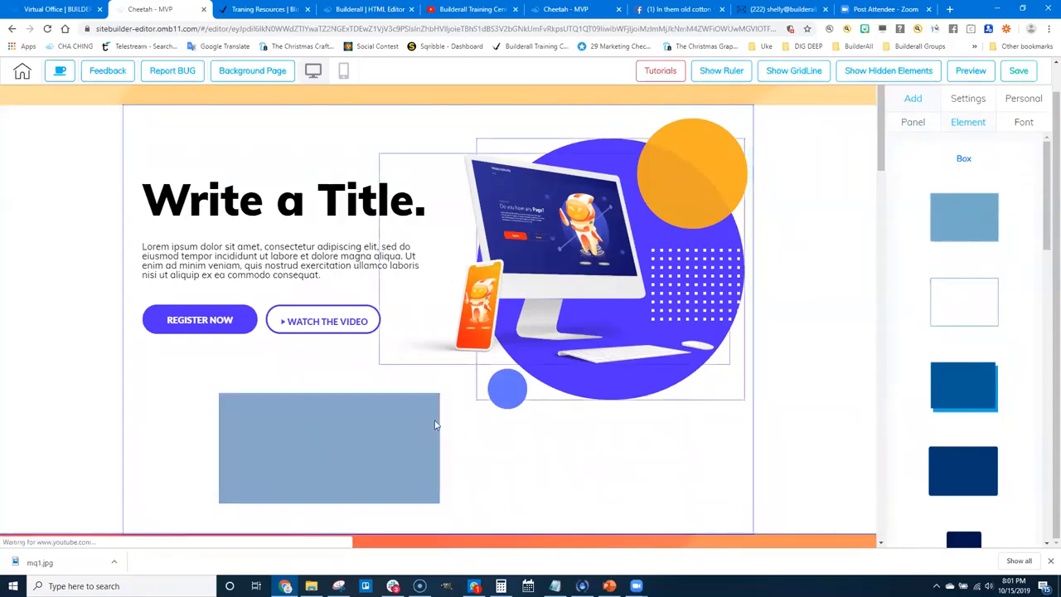
click(381, 434)
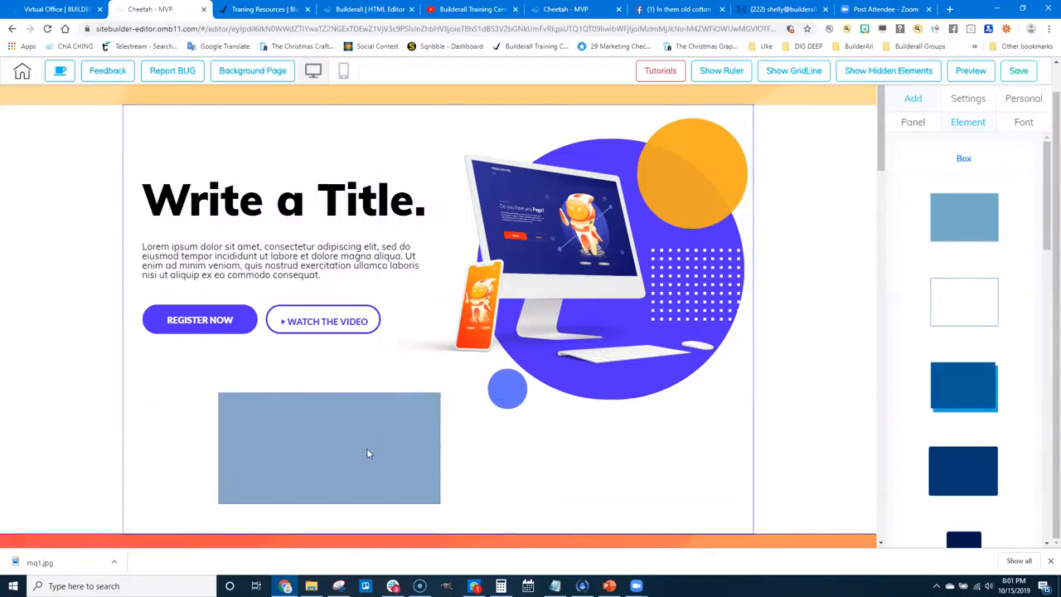
Step: Move the box up slightly and centre it horizontally within the first-fold panel
drag(363, 449, 313, 436)
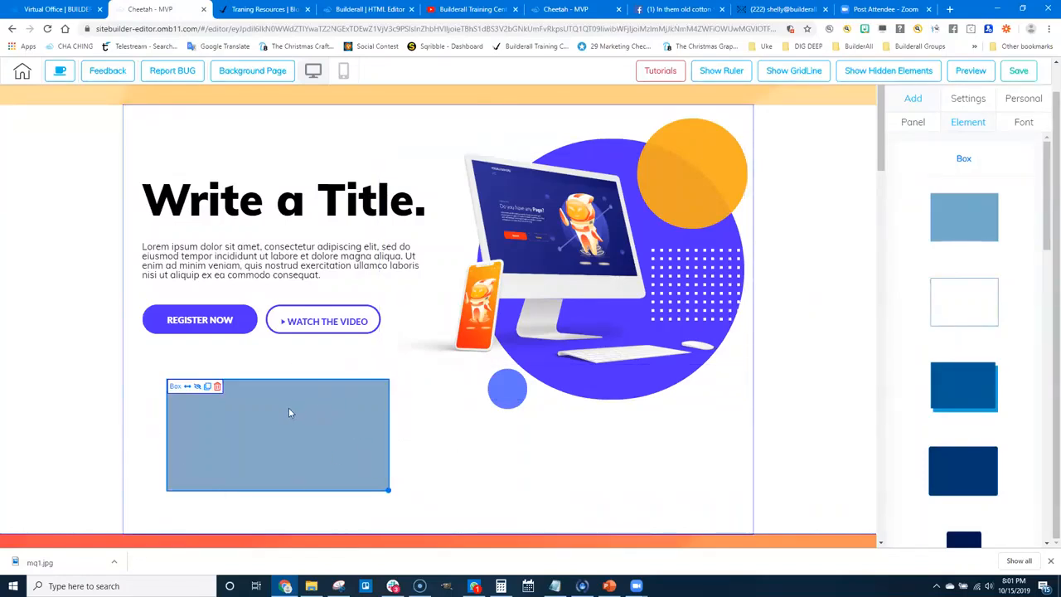
drag(289, 413, 290, 423)
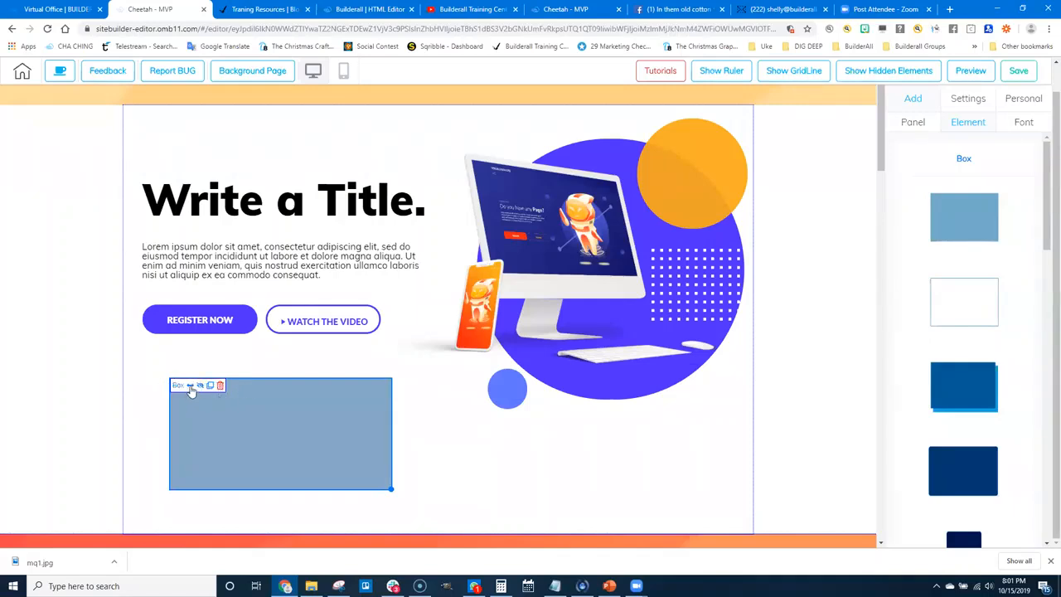
drag(192, 386, 348, 386)
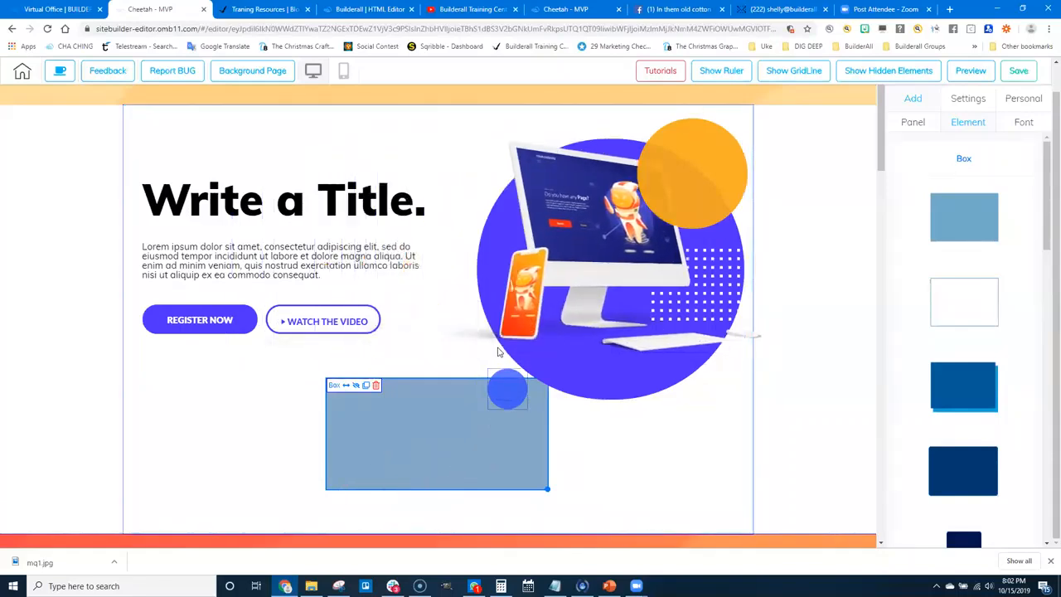
Step: Set the box's width to 49, adjust its height slightly and check its minimum size setting
click(399, 431)
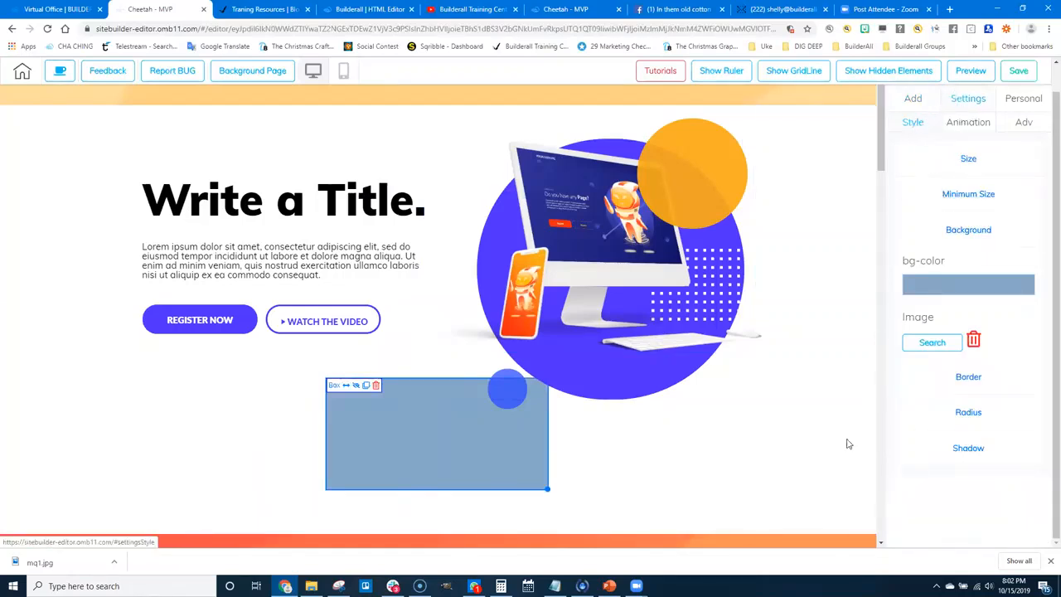
click(968, 158)
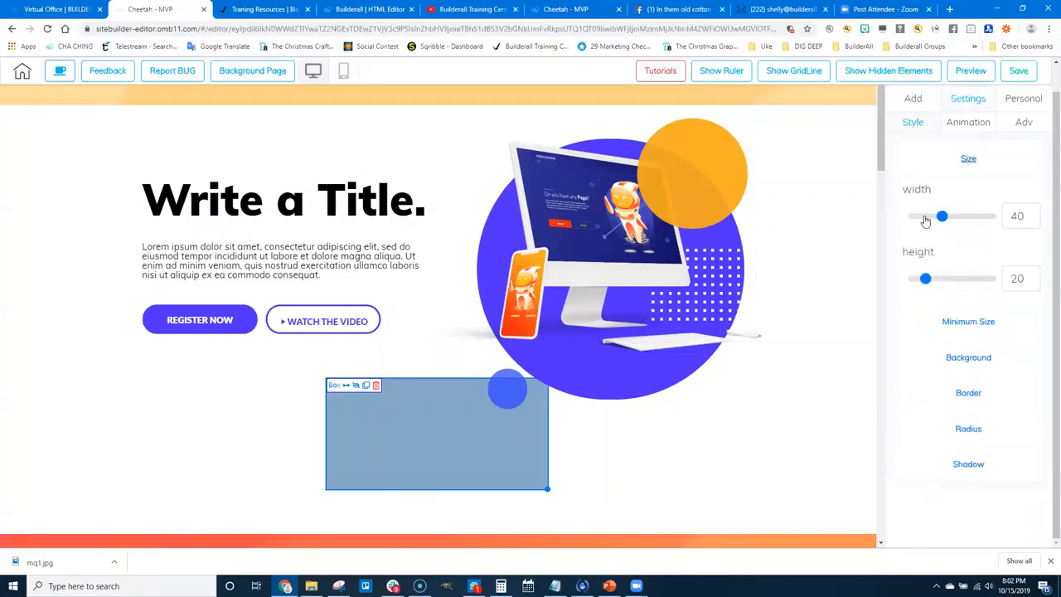
mouse_move(942, 220)
mouse_down()
mouse_move(963, 217)
mouse_move(950, 218)
mouse_up()
mouse_move(927, 281)
mouse_down()
mouse_move(957, 280)
mouse_move(926, 288)
mouse_up()
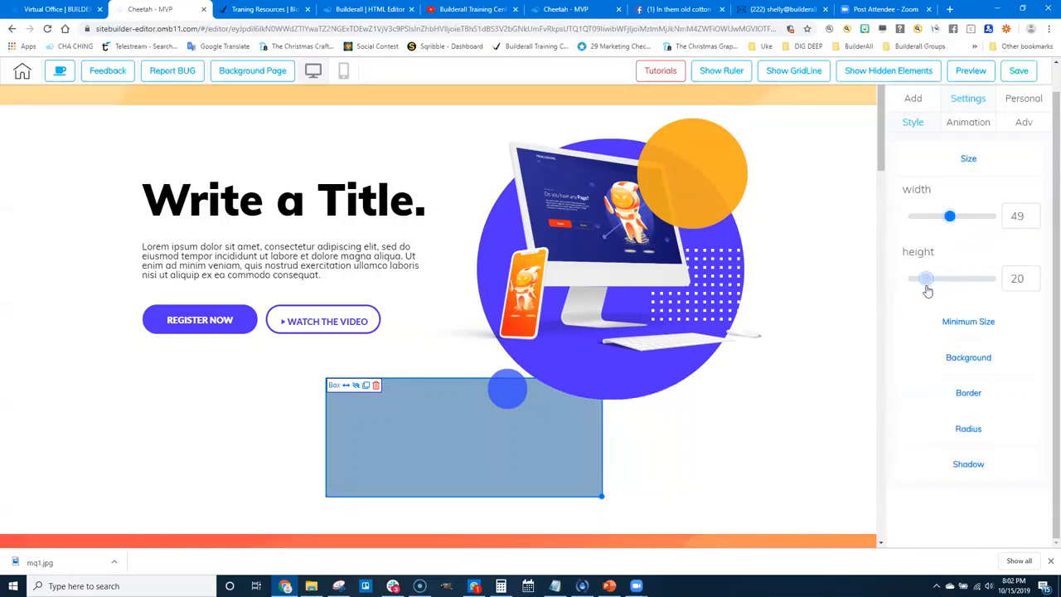
click(966, 323)
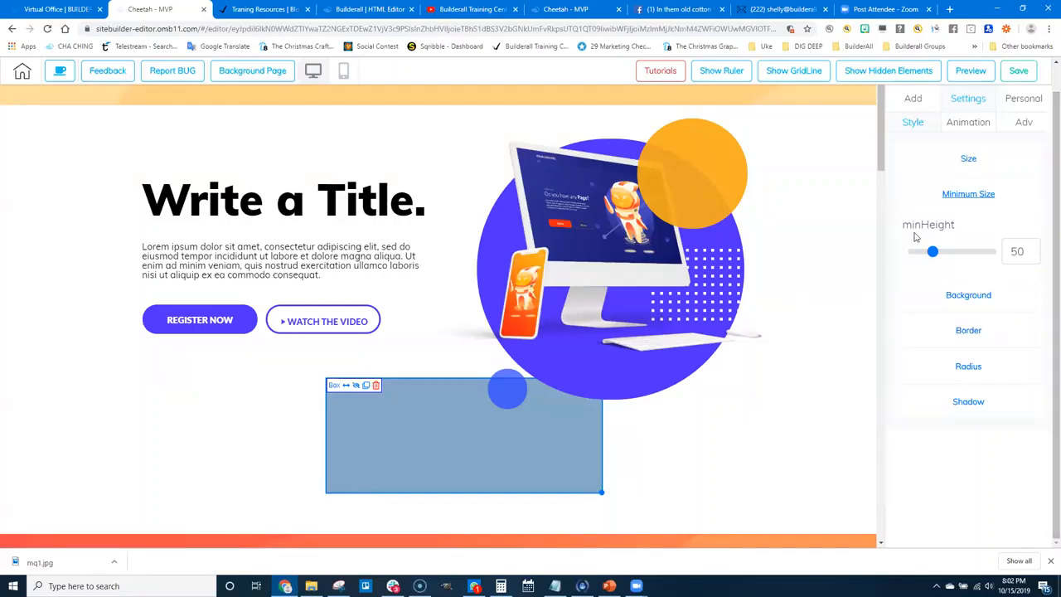
Step: Change the box's background colour to dark blue (RGB 36, 62, 140)
click(970, 299)
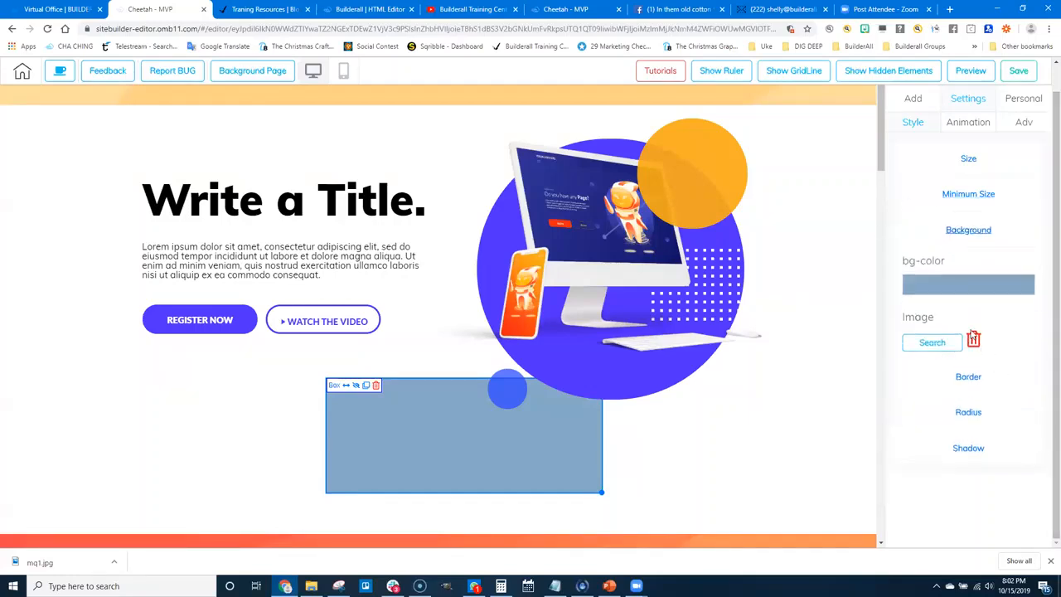
click(992, 287)
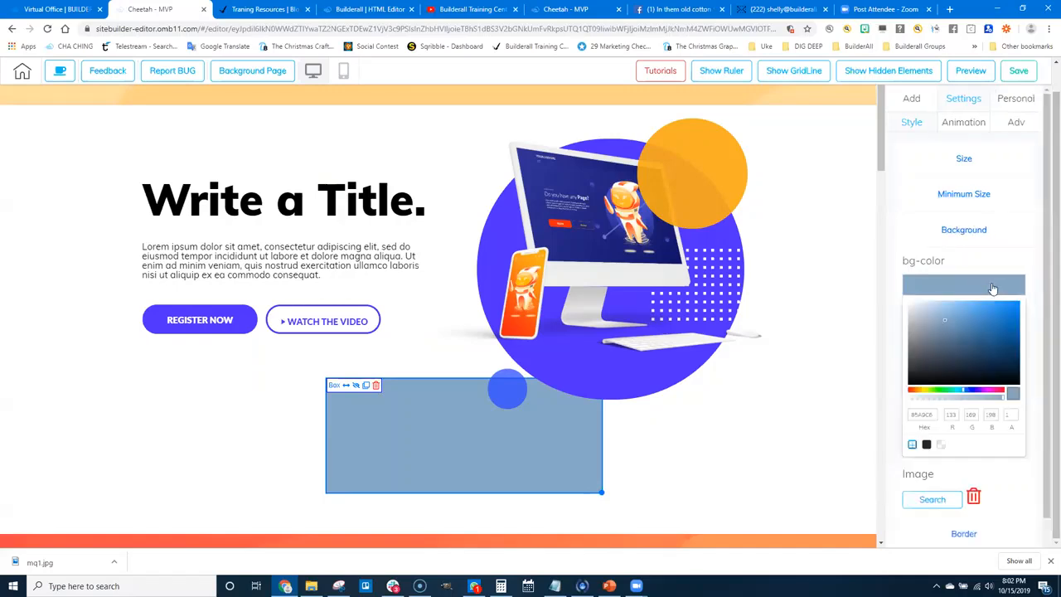
click(969, 391)
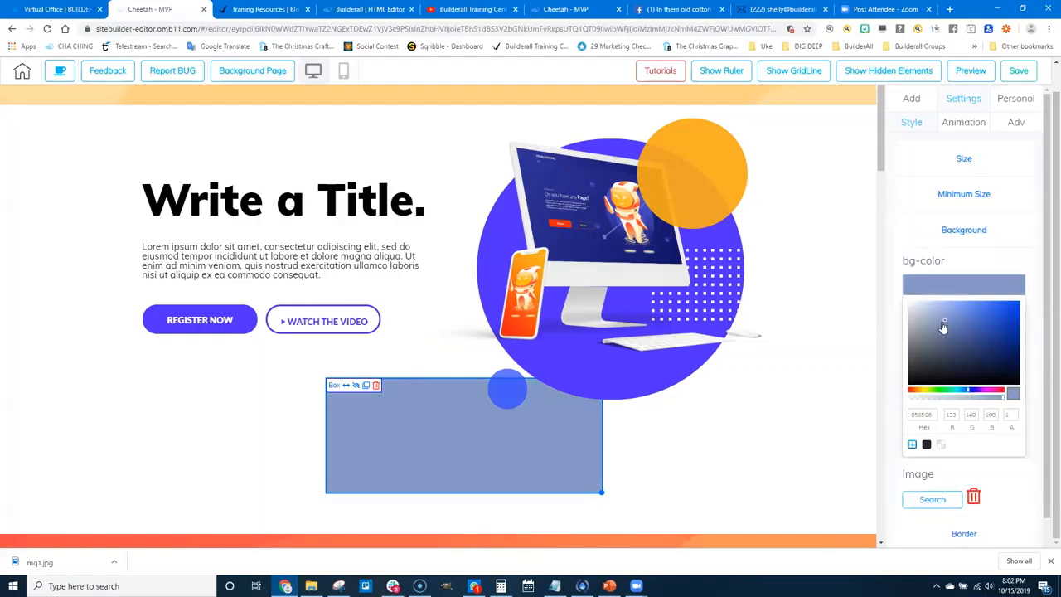
click(987, 346)
drag(989, 346, 993, 343)
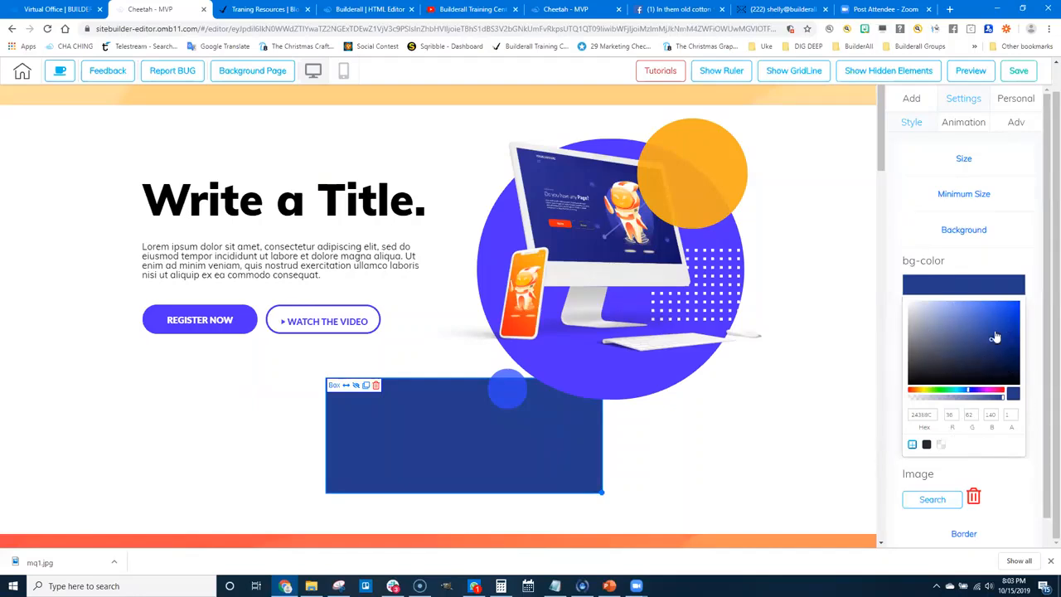
click(976, 287)
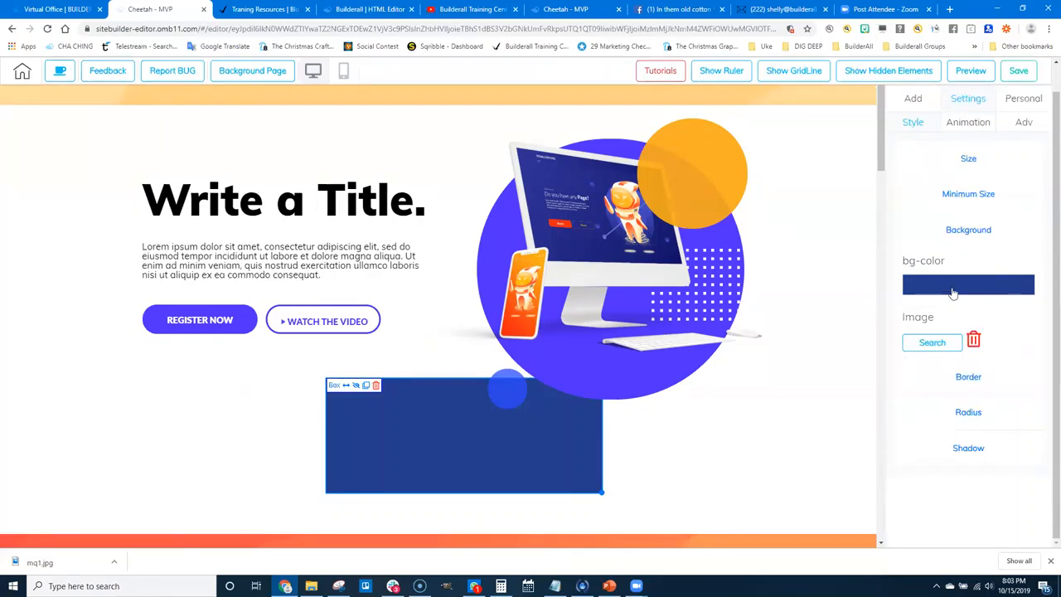
Step: Give the box a dotted border of width 6 and move it sideways, clear of the purple circle
click(965, 377)
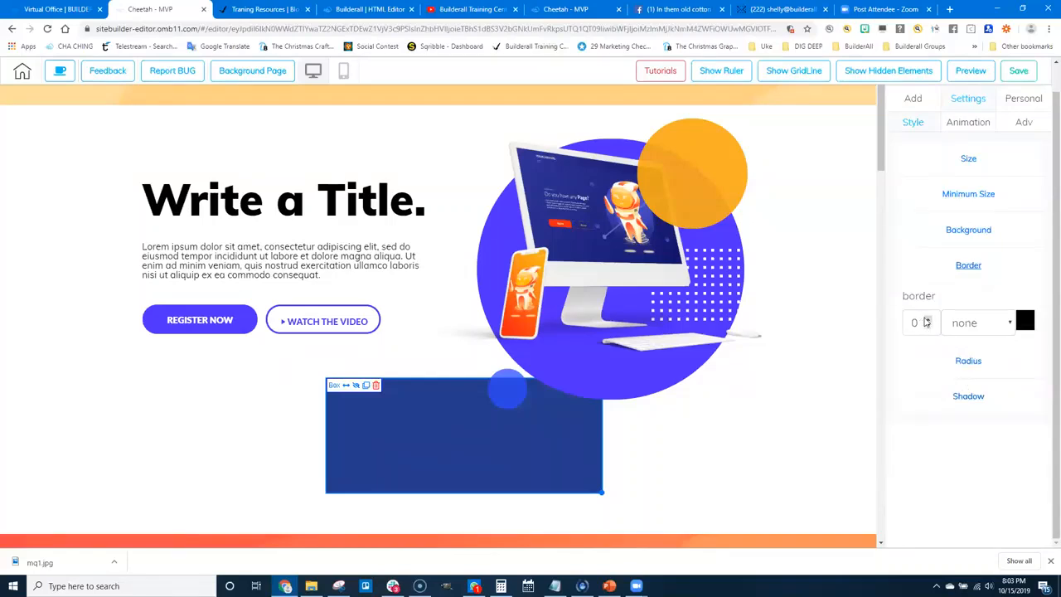
triple_click(927, 318)
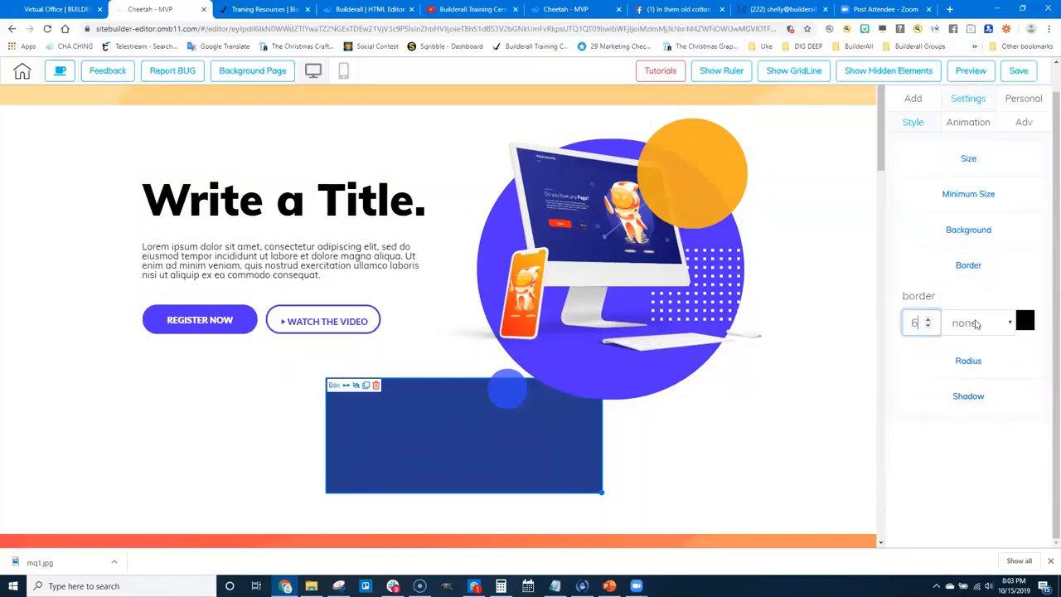
click(962, 322)
click(983, 356)
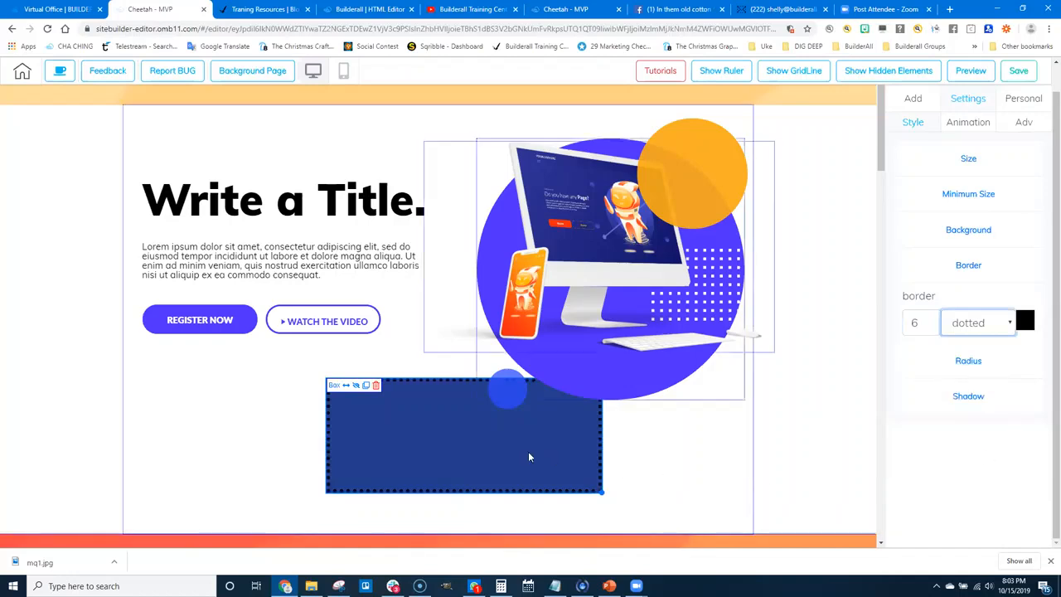
drag(528, 451, 493, 458)
drag(374, 472, 246, 466)
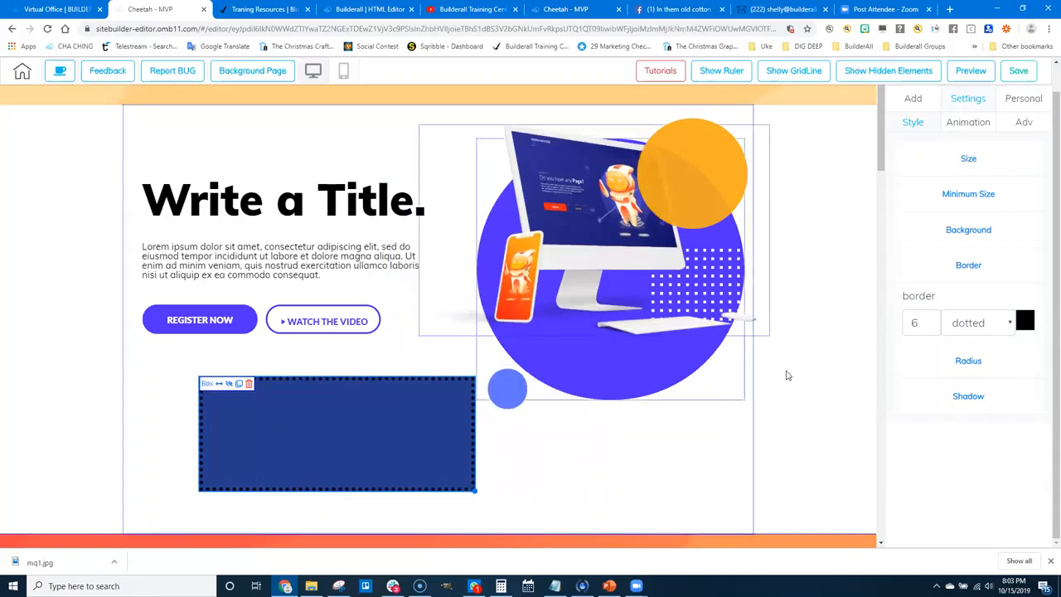
Step: Round all four corners of the box with a border radius of 20
click(962, 363)
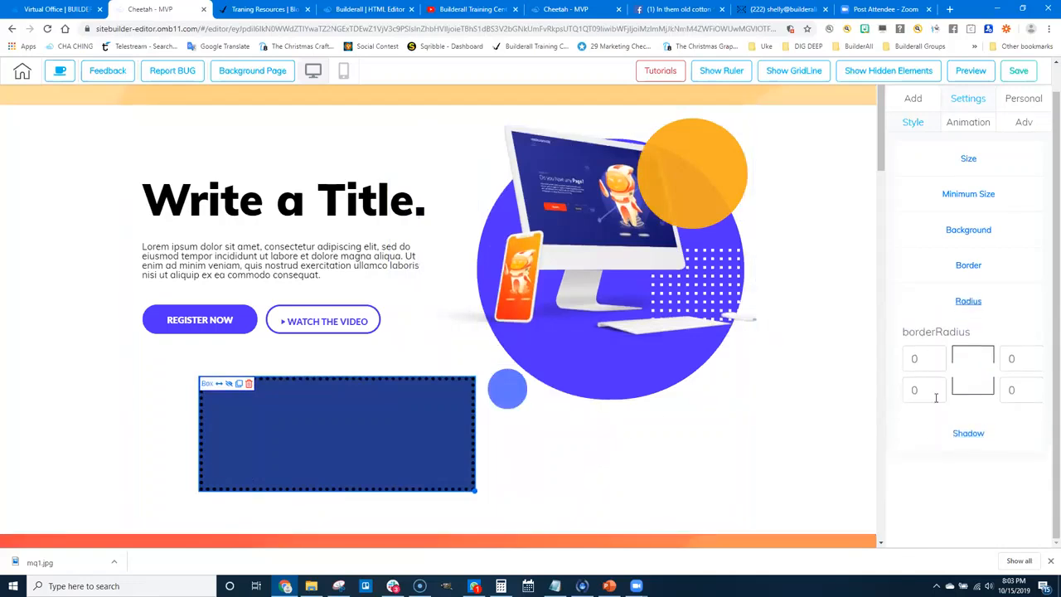
double_click(916, 358)
key(Tab)
text(20)
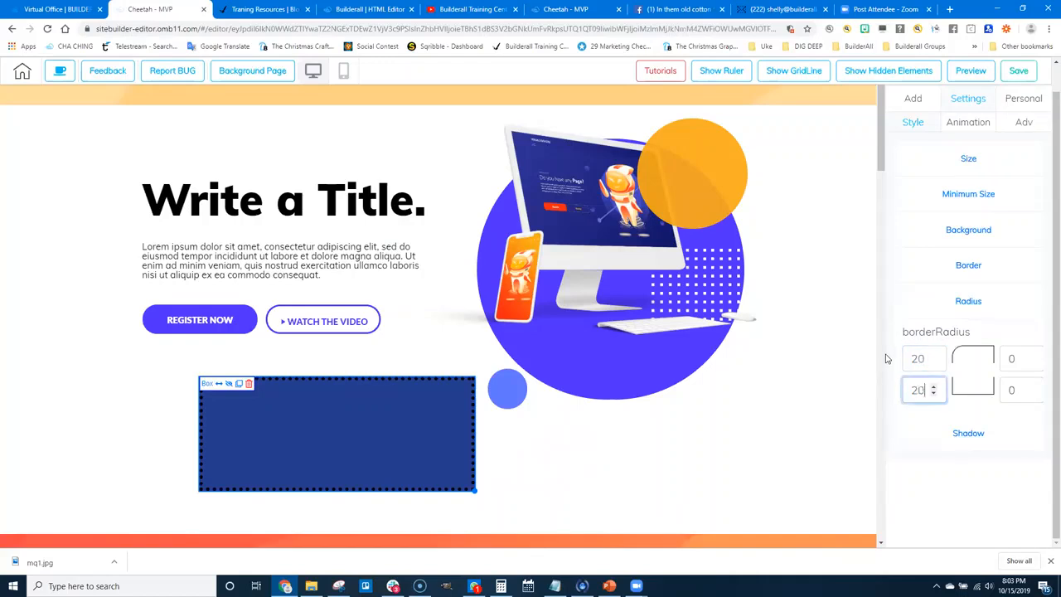
key(Tab)
text(20)
key(Tab)
text(20)
key(Tab)
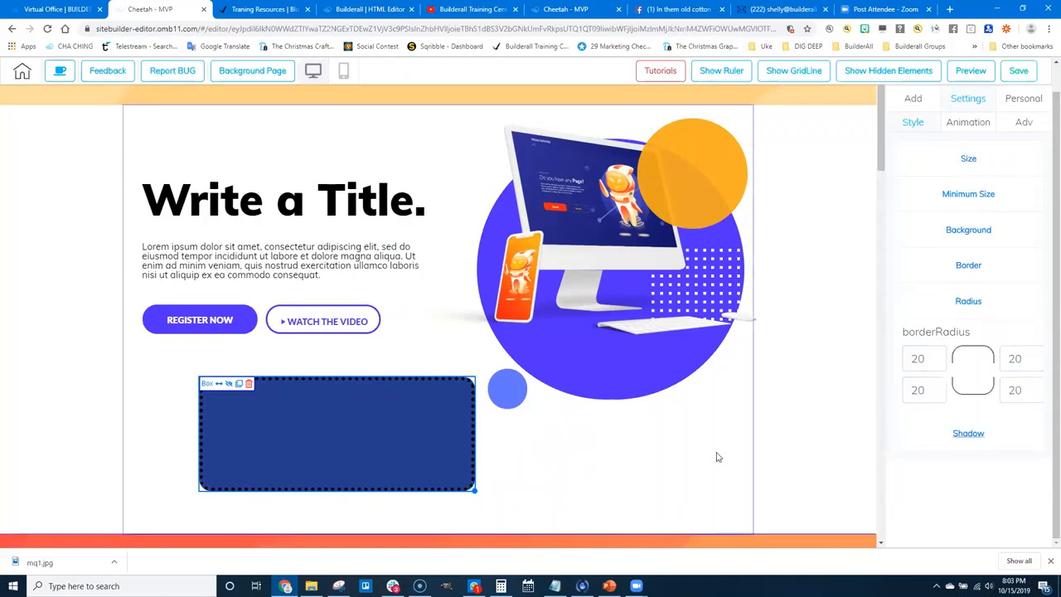
click(588, 315)
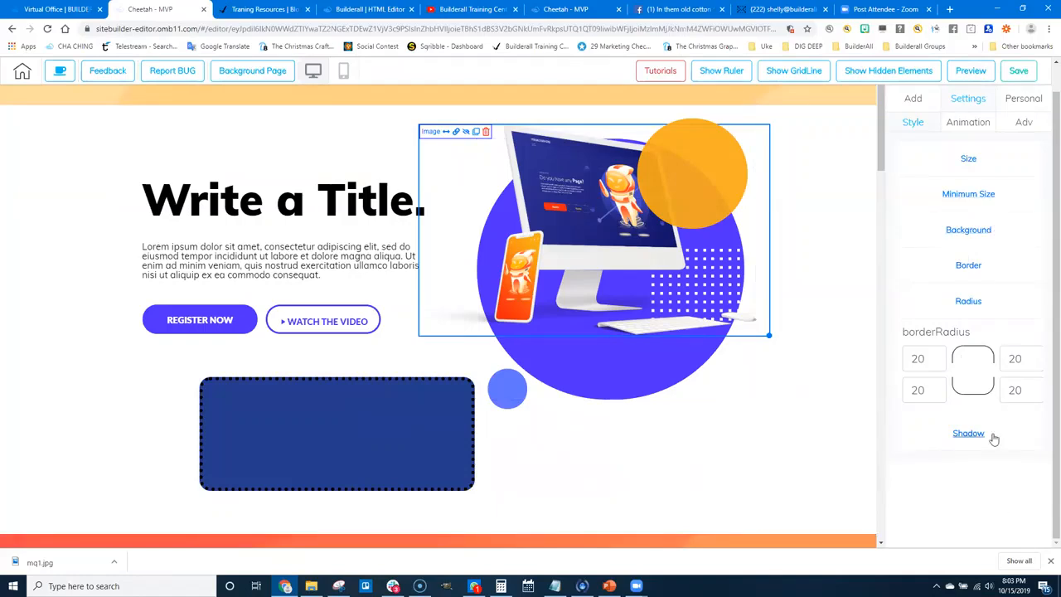
Step: Add a blurred grey (A6A6A6) shadow to the box, offset slightly to the right and downward
click(373, 427)
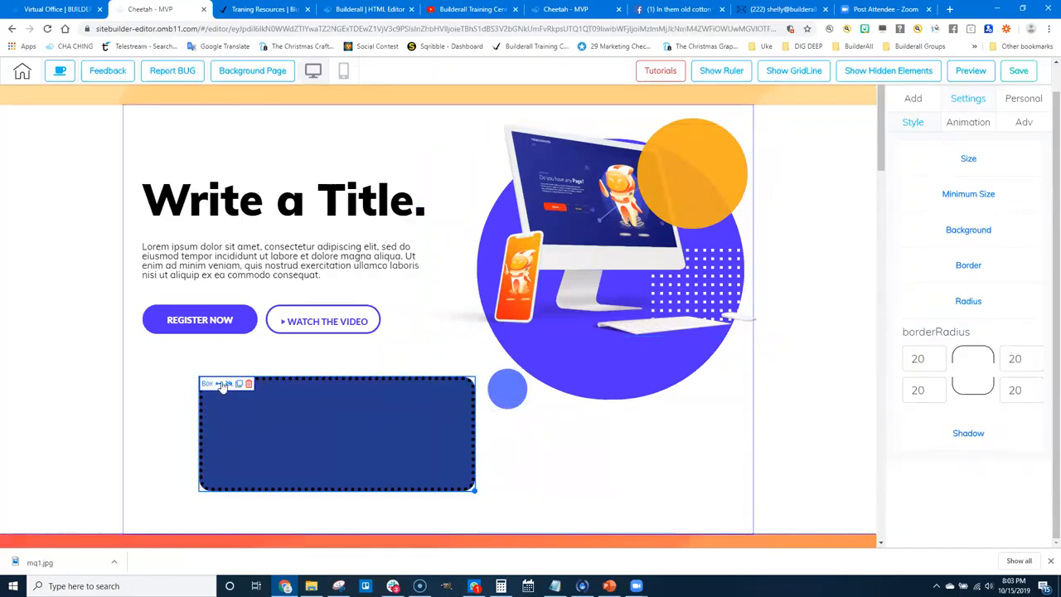
click(968, 433)
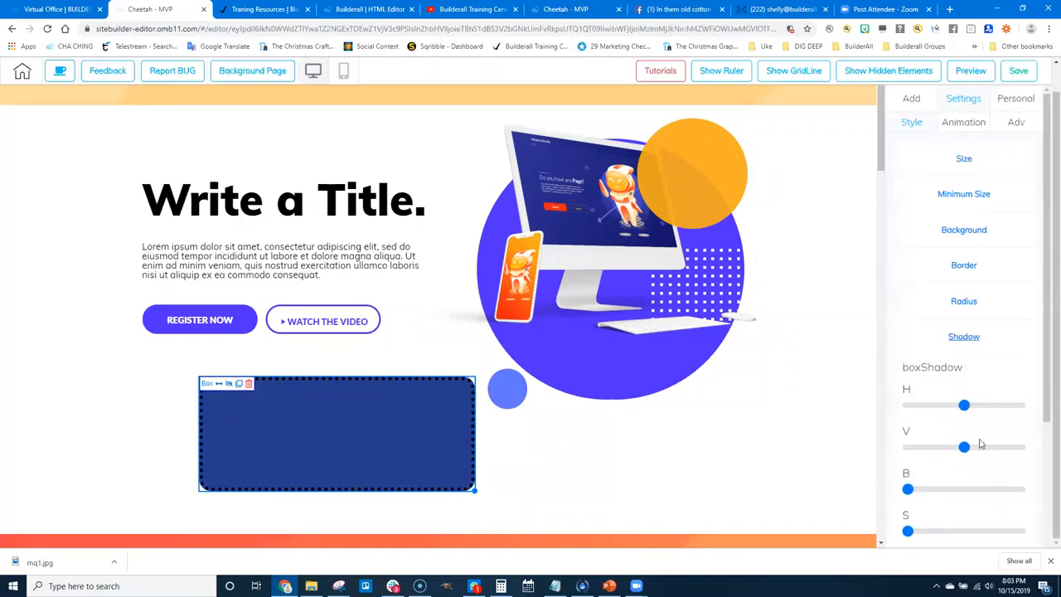
scroll(980, 445, down, 2)
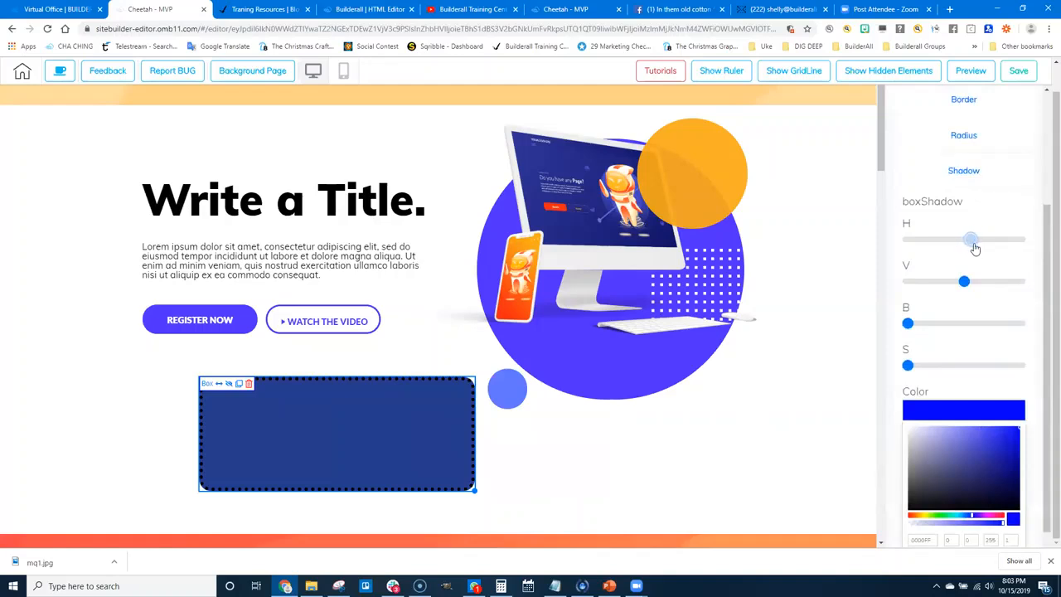
drag(974, 246, 979, 247)
drag(965, 285, 979, 282)
drag(907, 324, 939, 323)
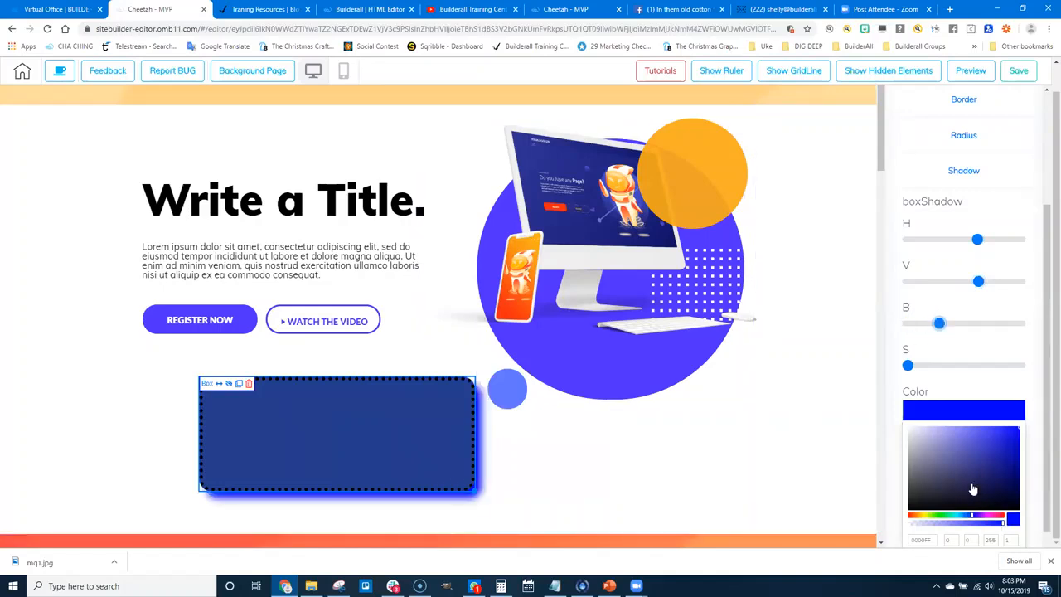
drag(958, 464, 911, 462)
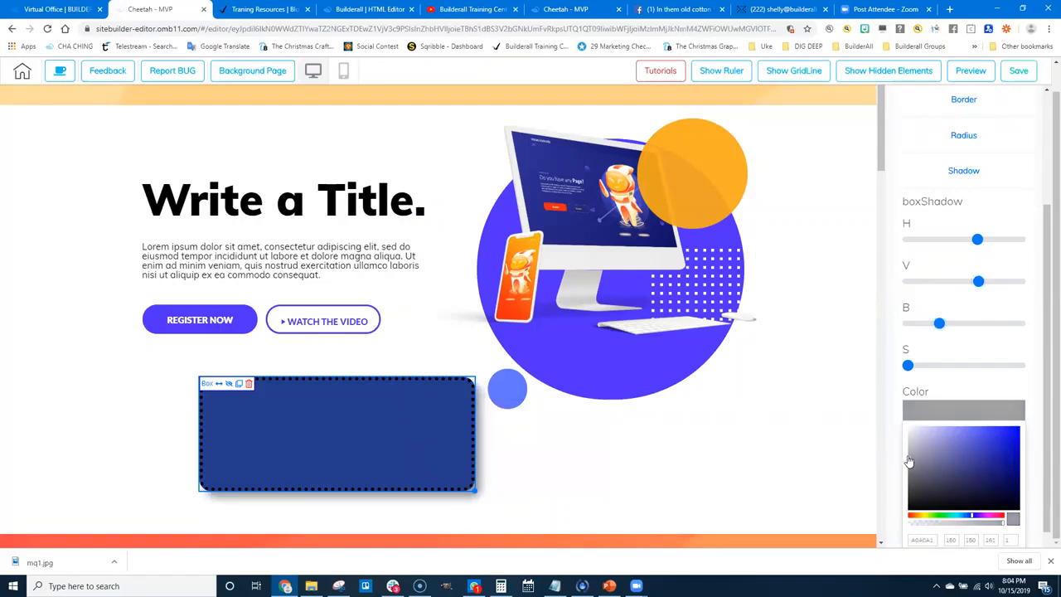
click(611, 462)
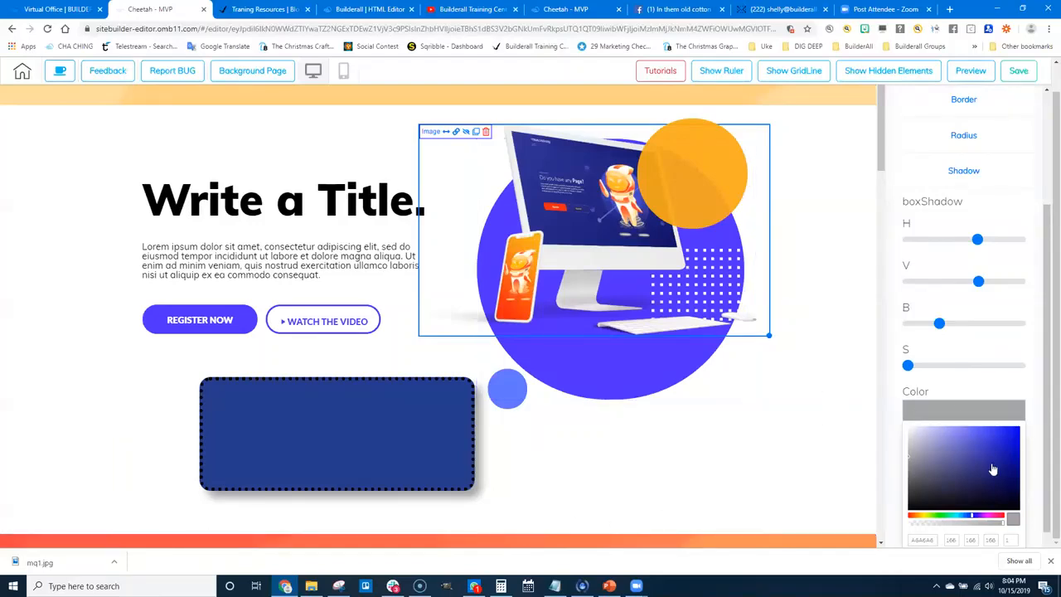
Step: Try the Inset option on the box's shadow and switch it back off
scroll(953, 514, down, 1)
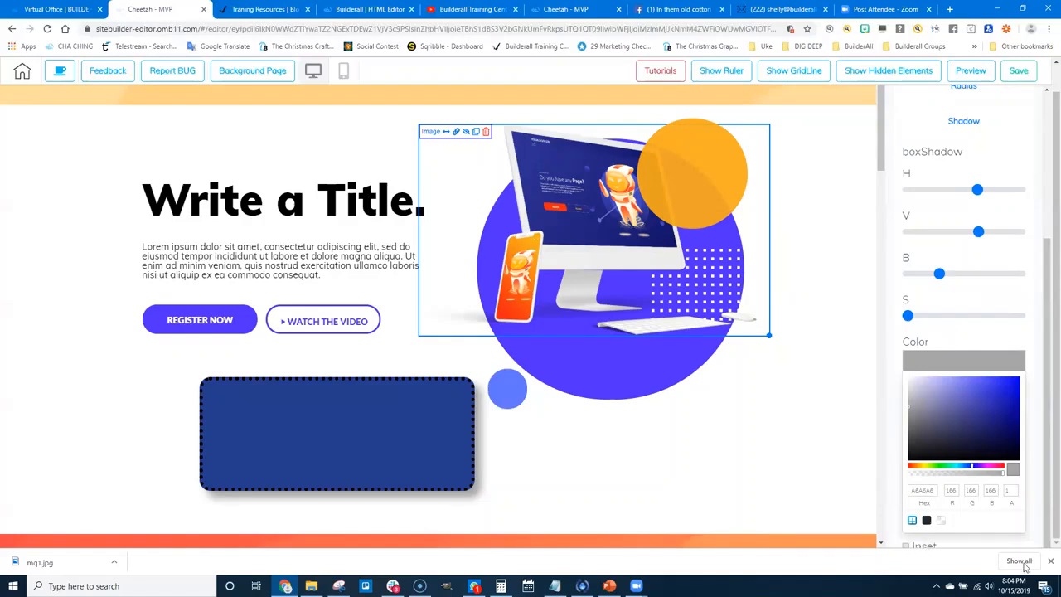
click(1049, 561)
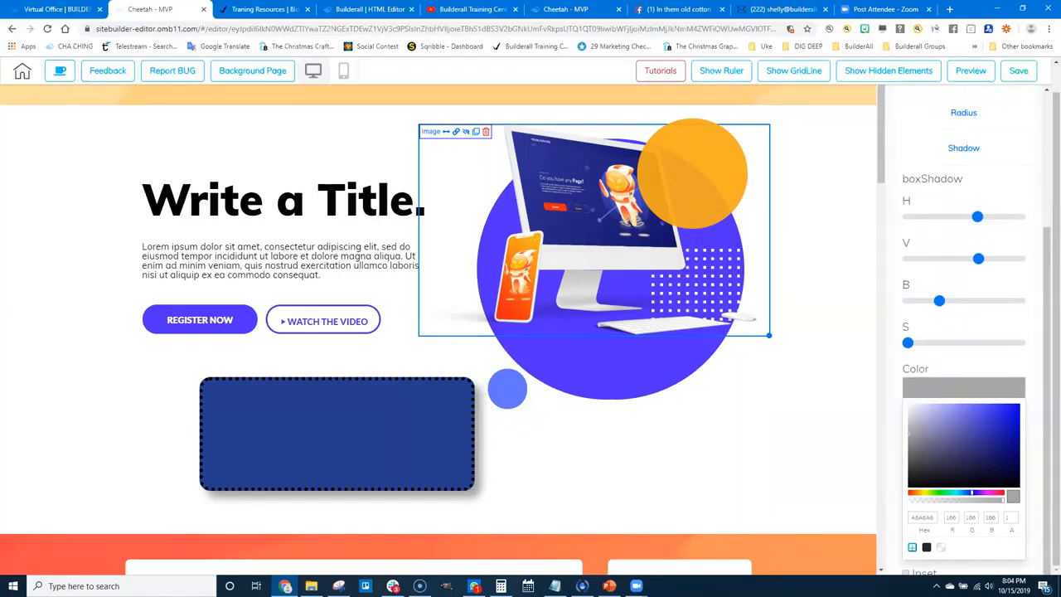
click(906, 572)
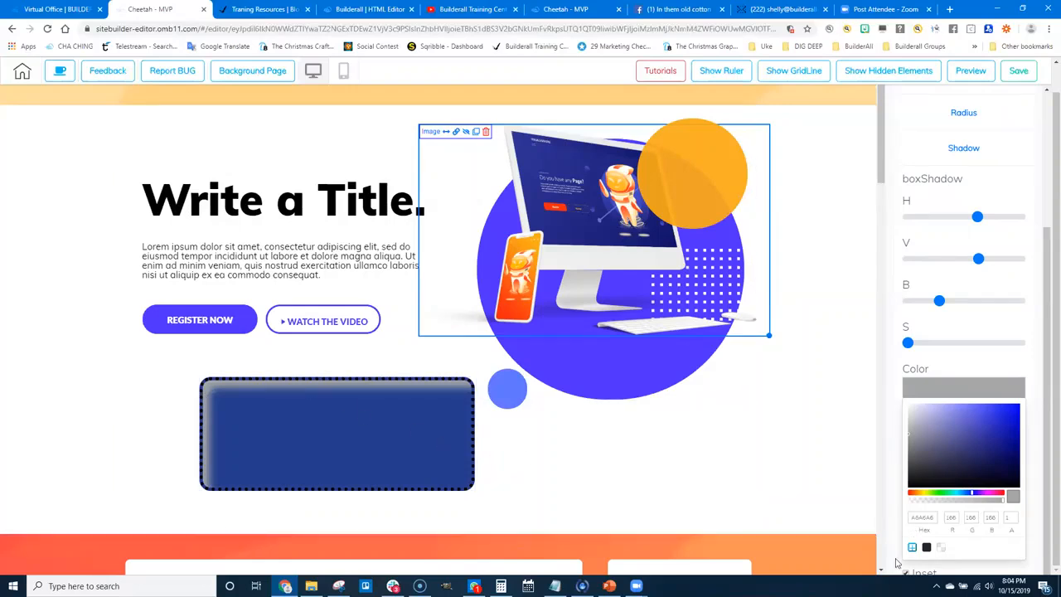
click(942, 392)
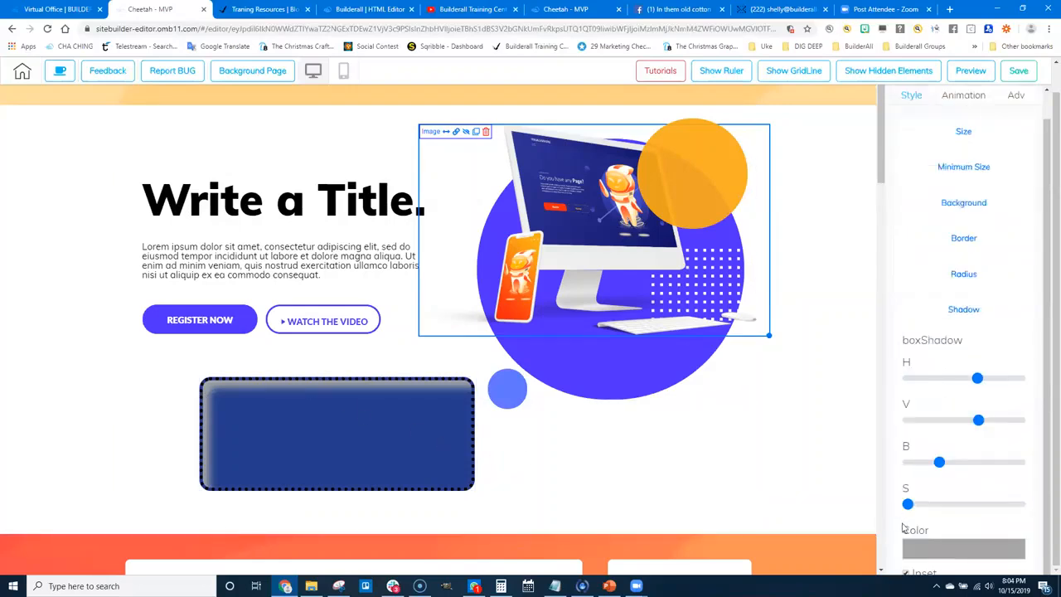
click(906, 575)
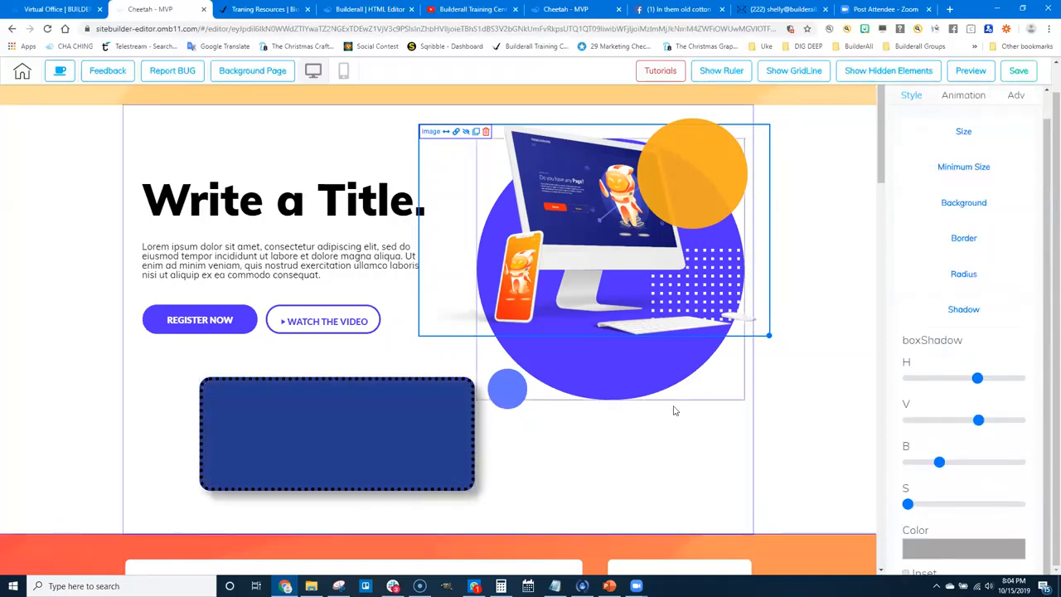
Step: Set the dark blue box's animation to be triggered by Click
scroll(984, 401, up, 1)
scroll(984, 401, up, 1)
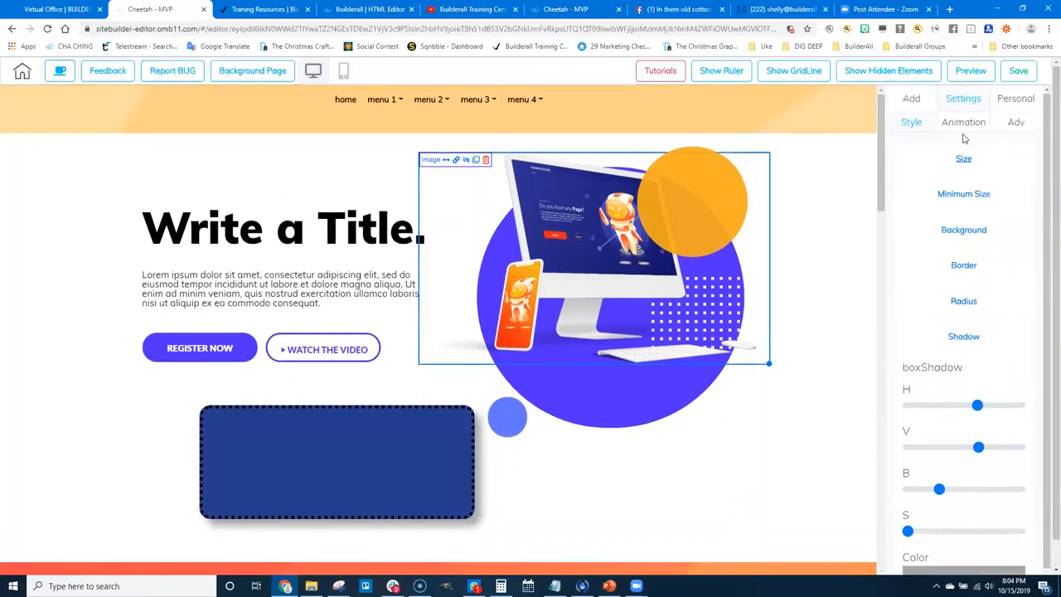
click(392, 446)
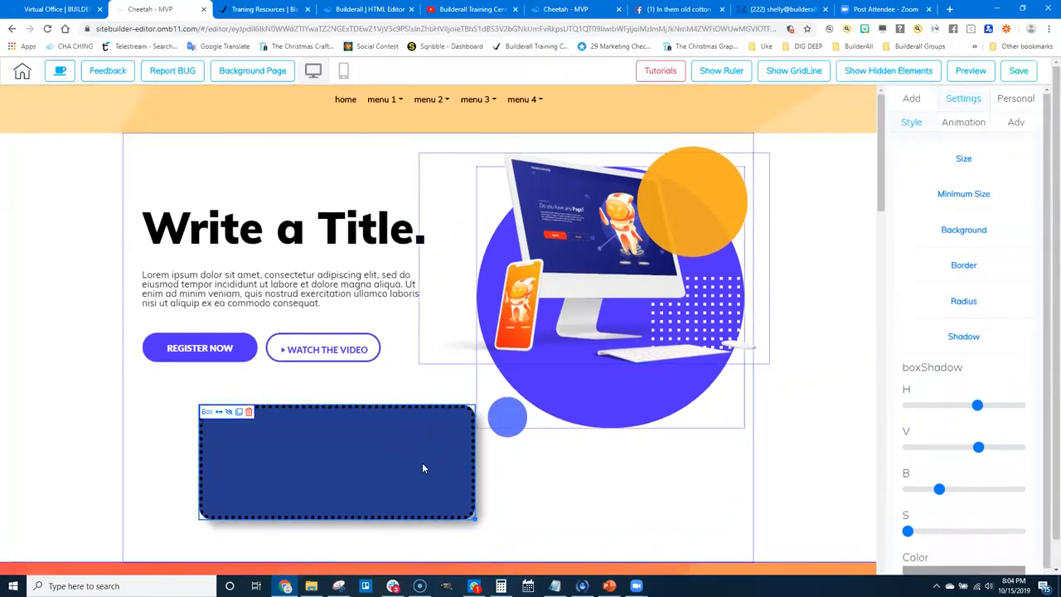
click(423, 464)
click(241, 442)
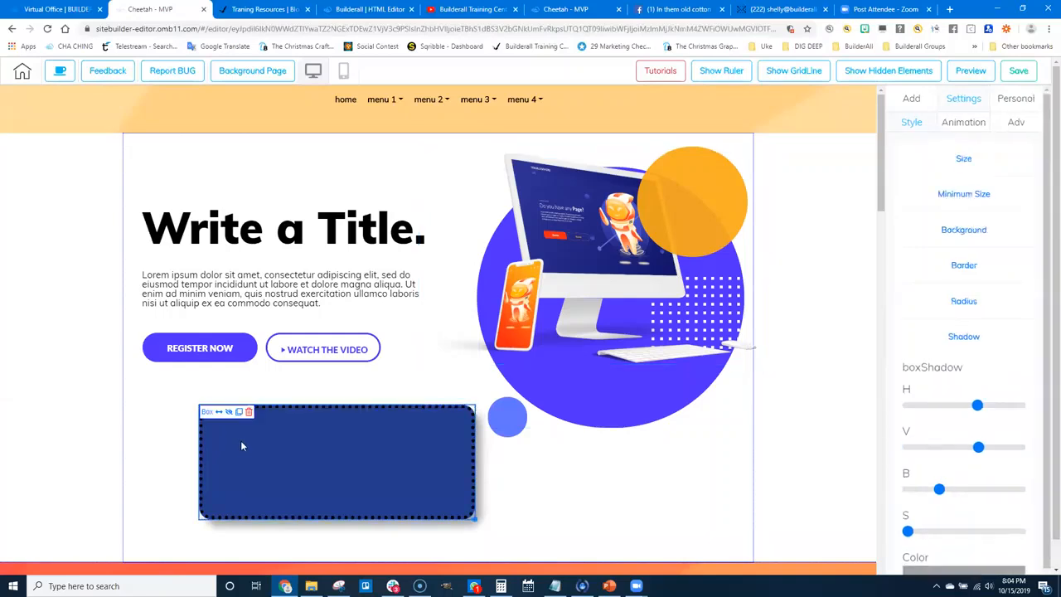
click(961, 124)
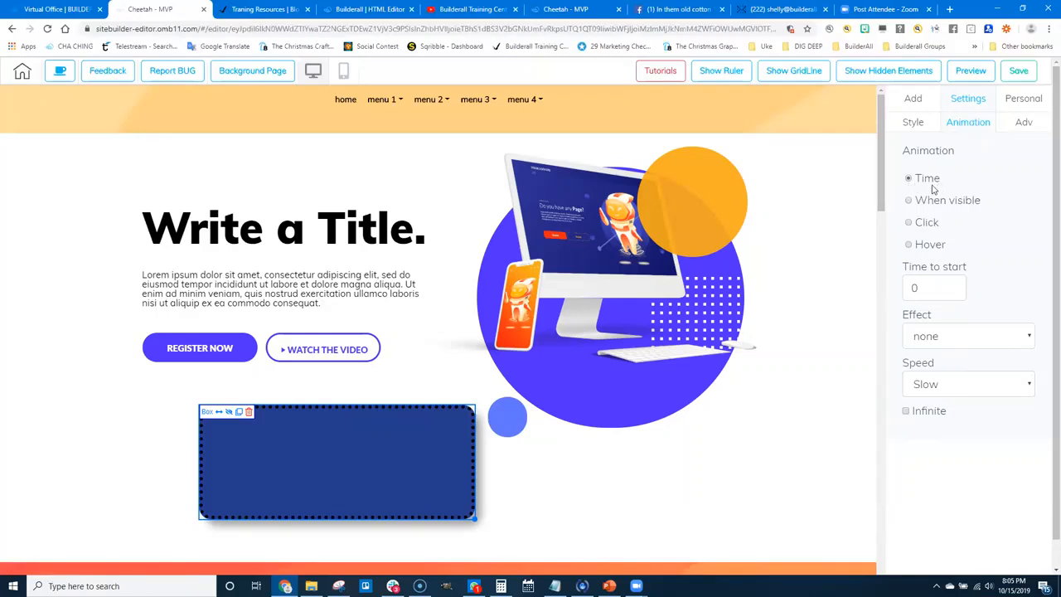
click(908, 223)
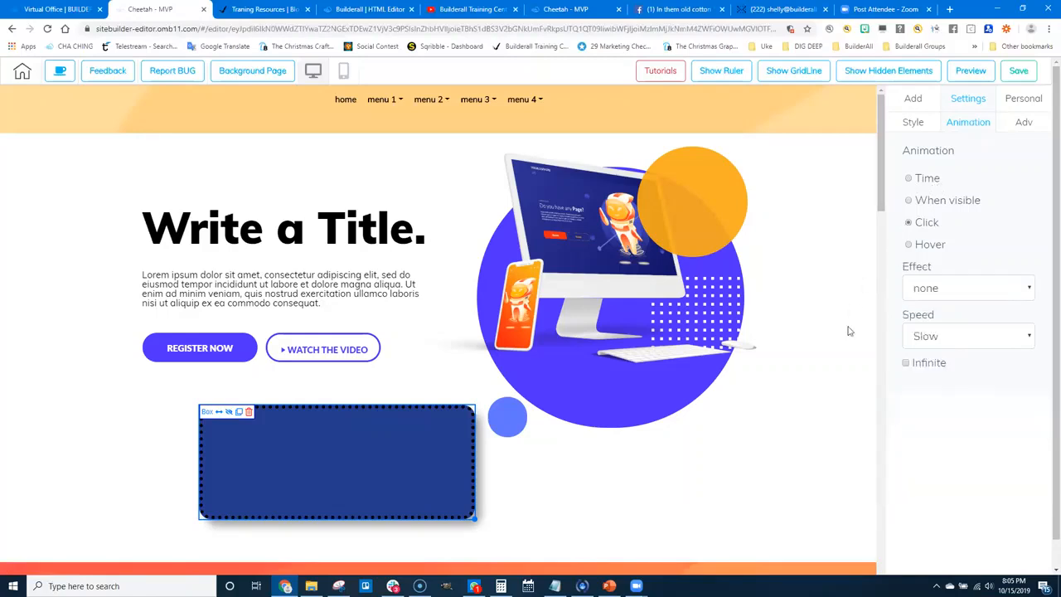
Step: Choose the rotateInDownLeft effect for the box's click animation and keep its speed at Slow
click(954, 290)
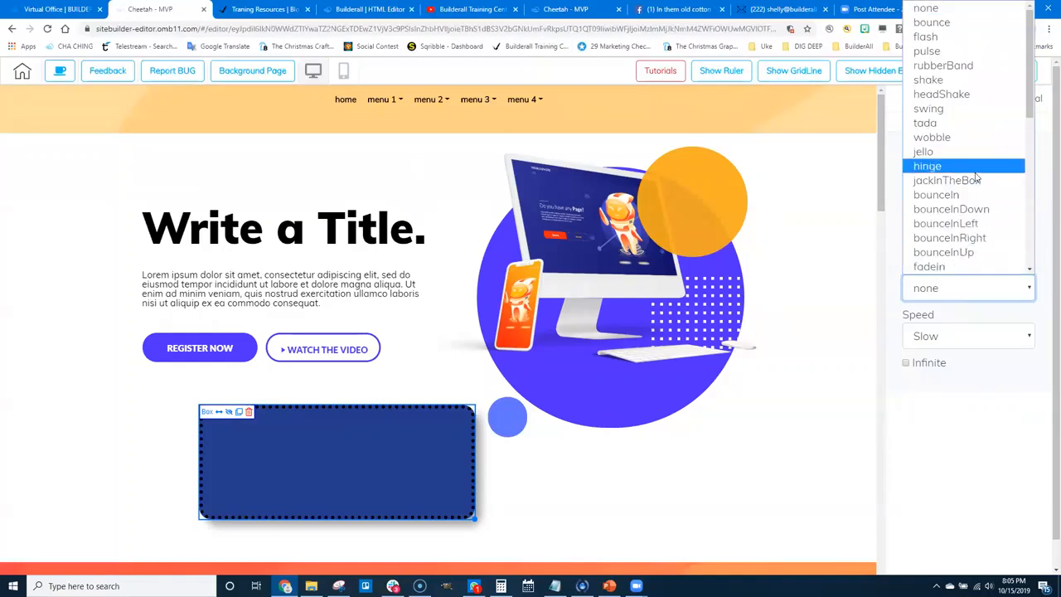
scroll(947, 138, down, 3)
scroll(947, 139, down, 2)
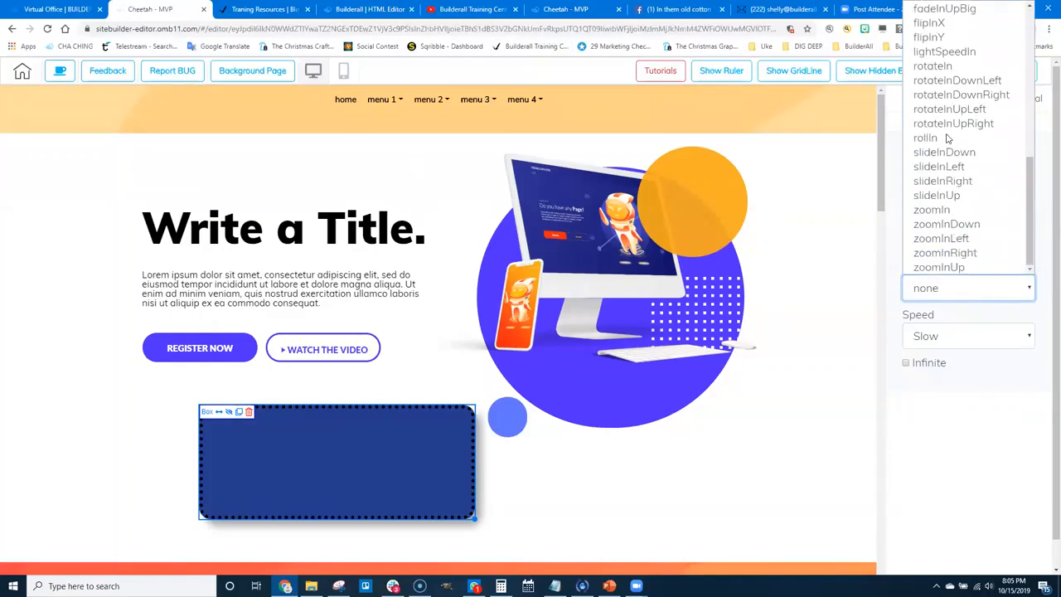
scroll(947, 138, up, 3)
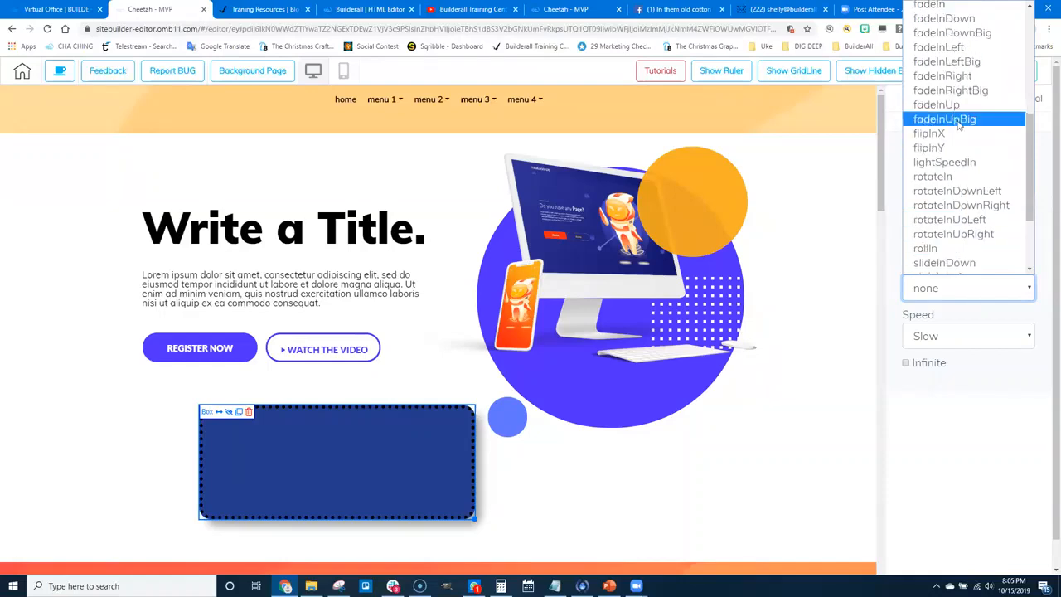
click(957, 193)
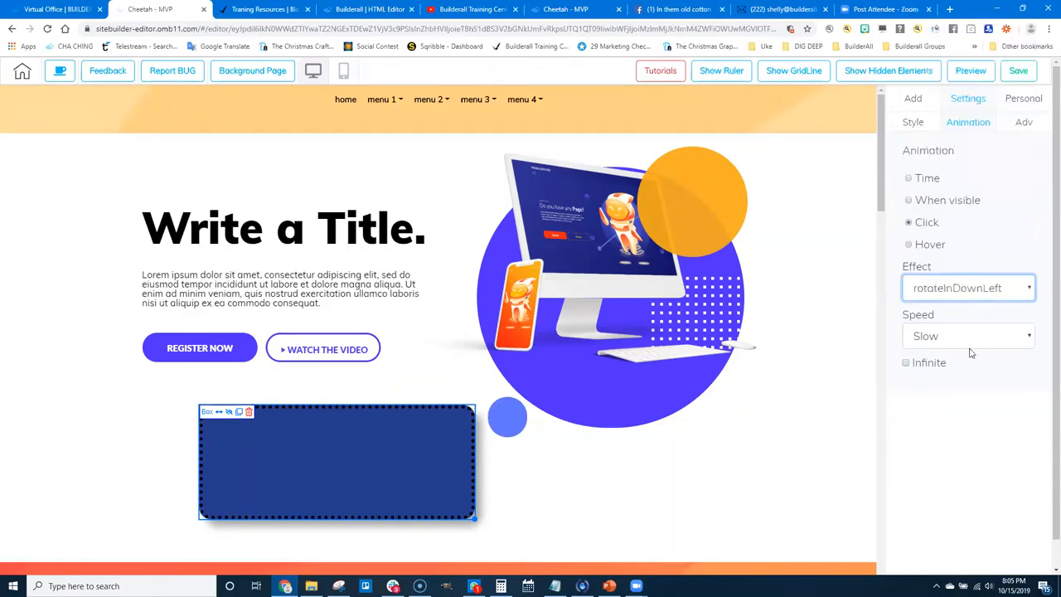
click(961, 345)
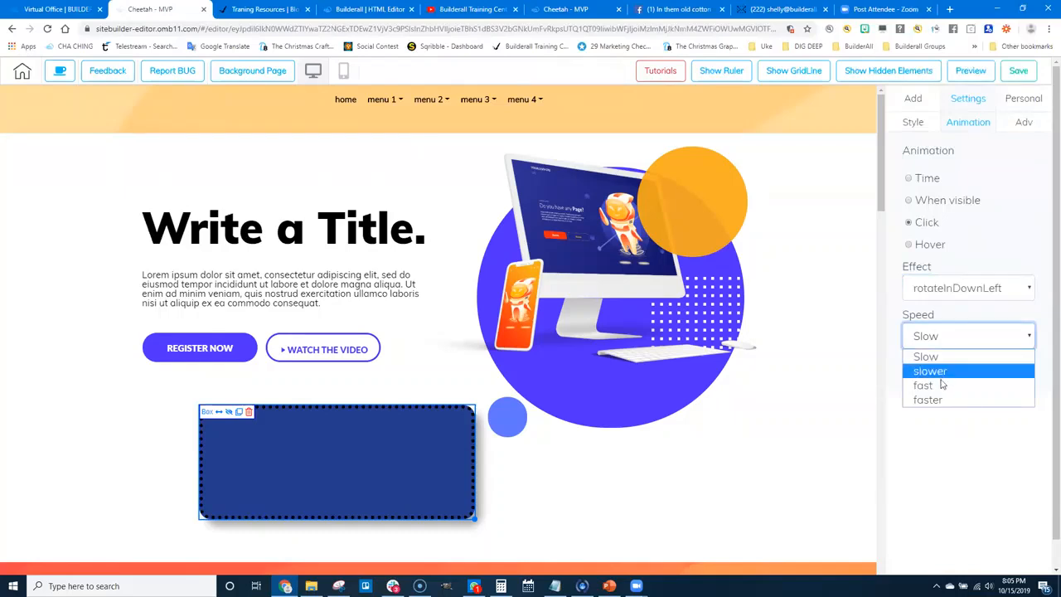
click(950, 345)
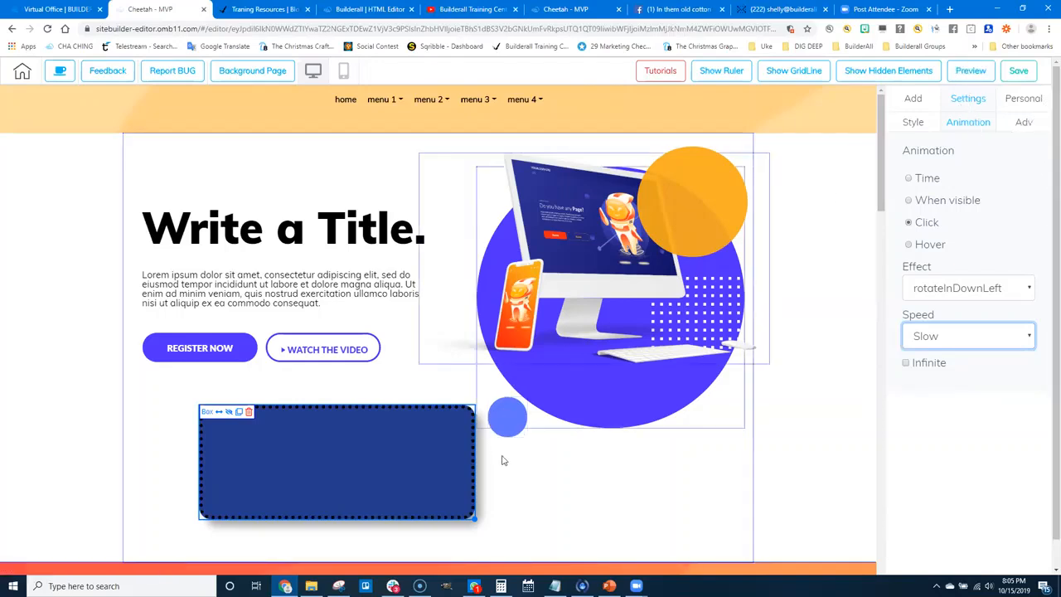
click(909, 223)
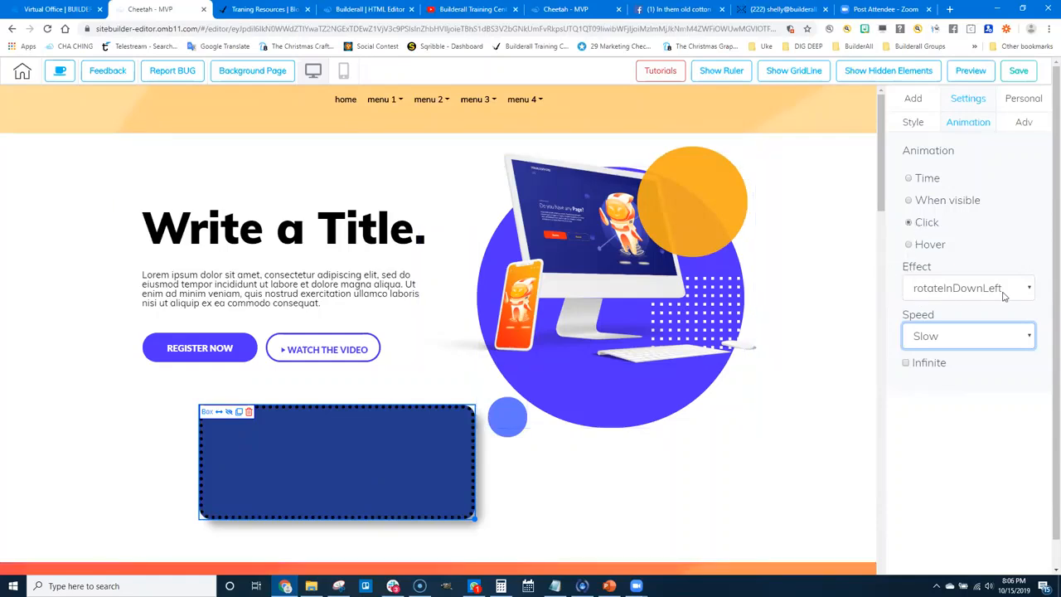
Step: Preview the page, test the box's click animation and return to the editor
click(978, 77)
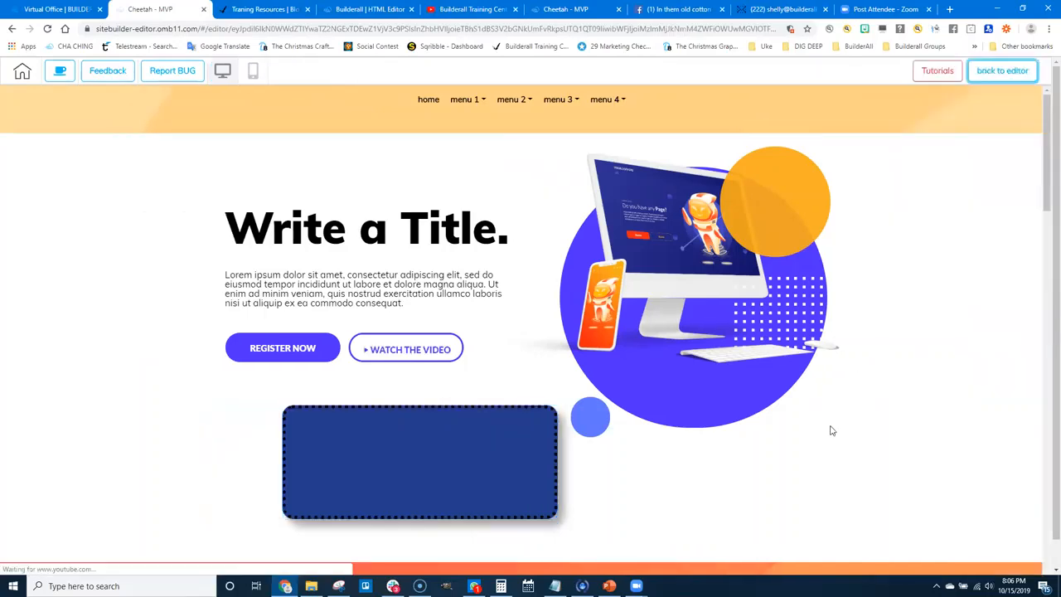
click(428, 469)
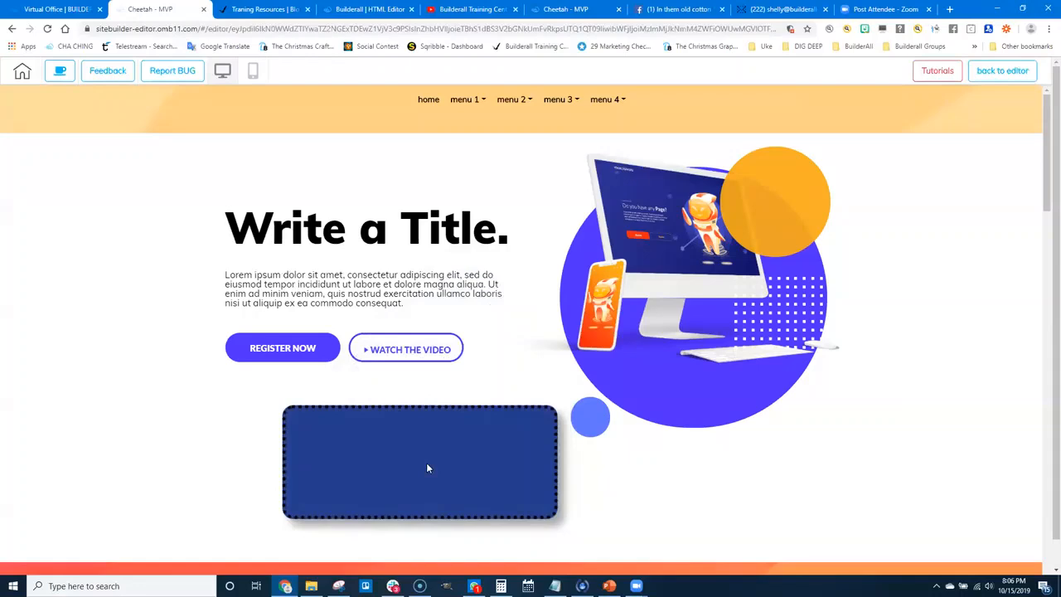
click(429, 470)
click(436, 461)
click(990, 77)
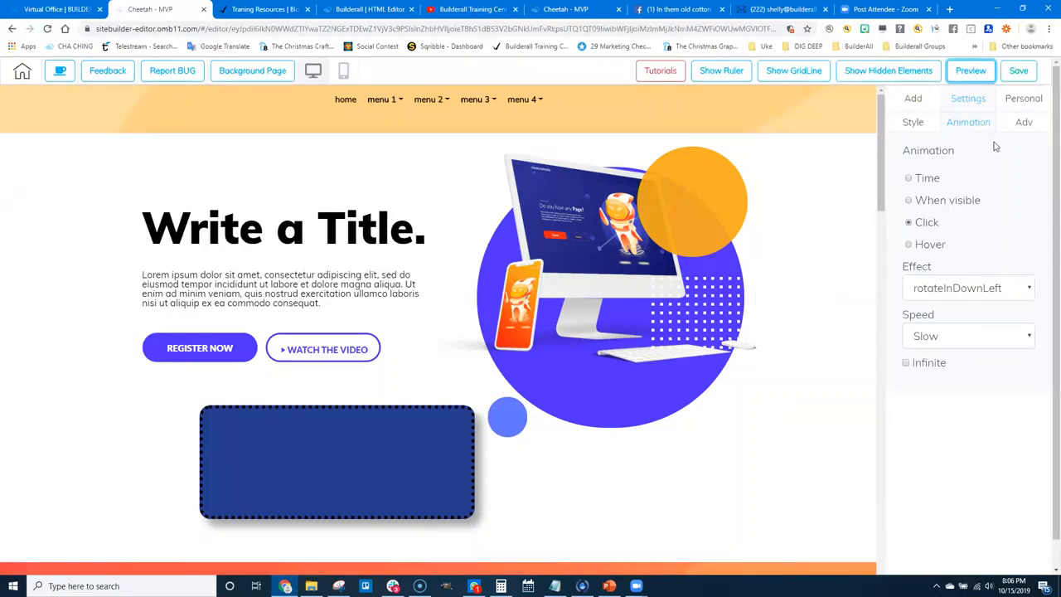
Step: Try to send the box one layer down and move it so it overlaps the small blue circle
click(1024, 122)
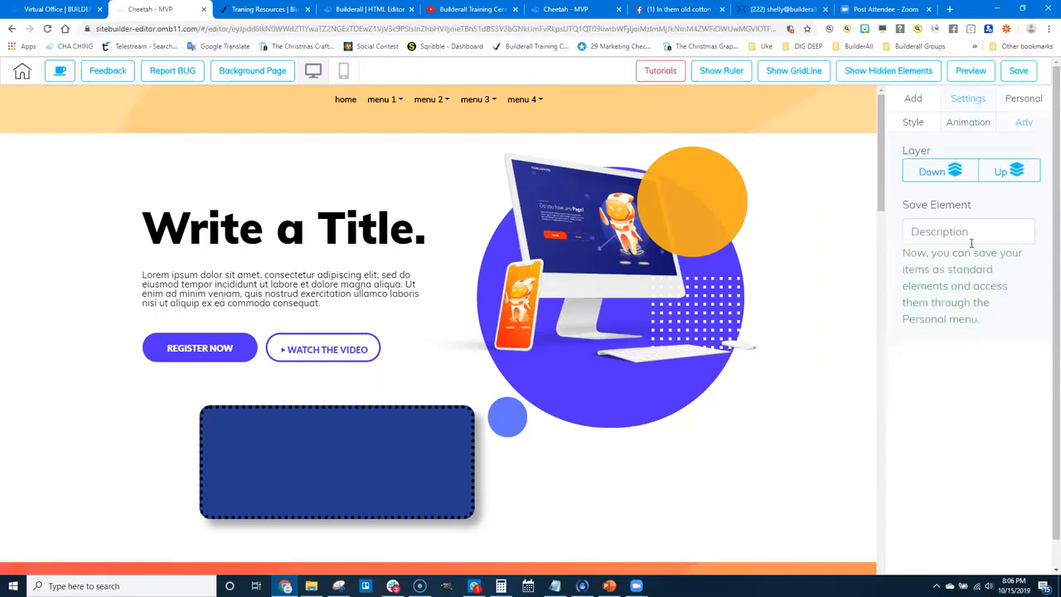
click(945, 171)
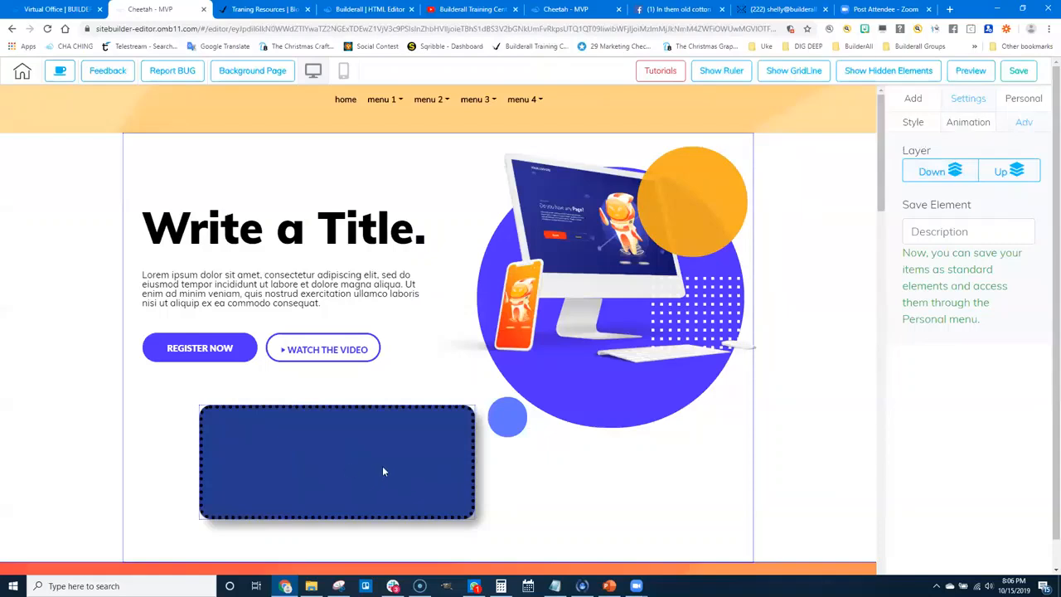
drag(383, 470, 360, 431)
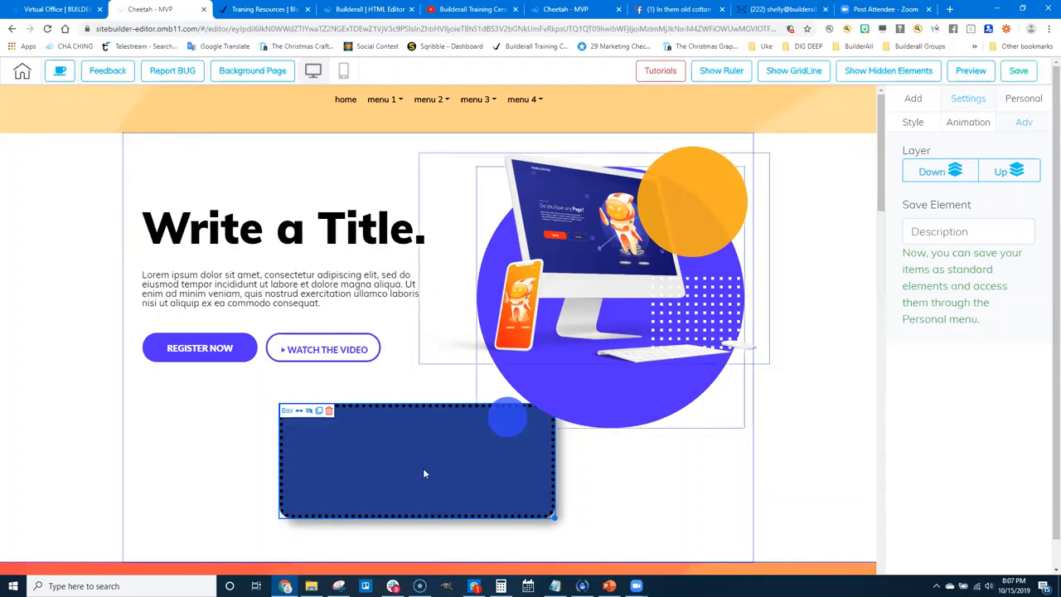
Step: Open the layer settings of the computer and phone image
click(580, 332)
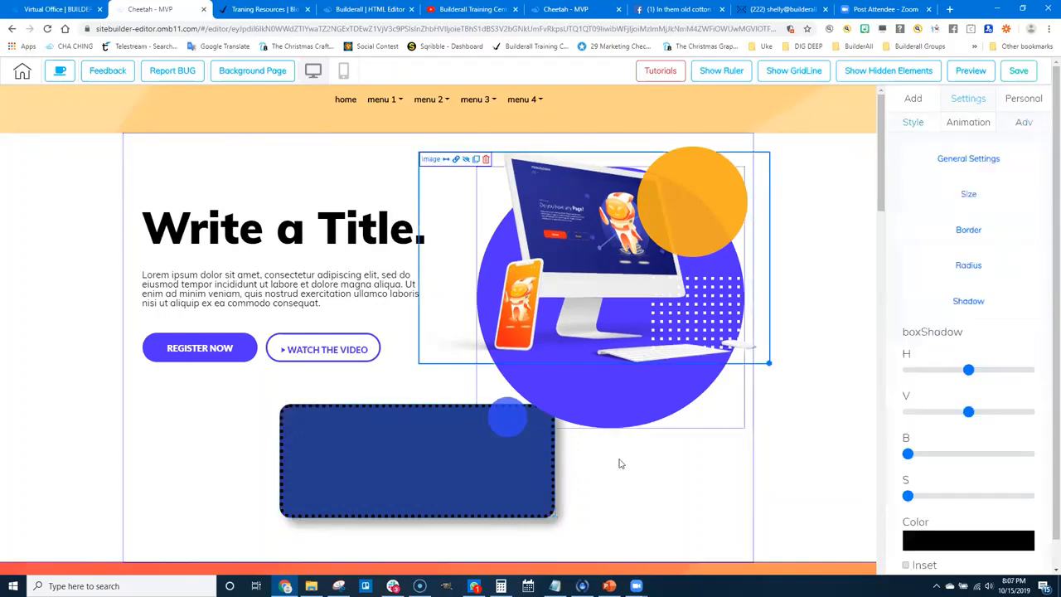
click(1024, 125)
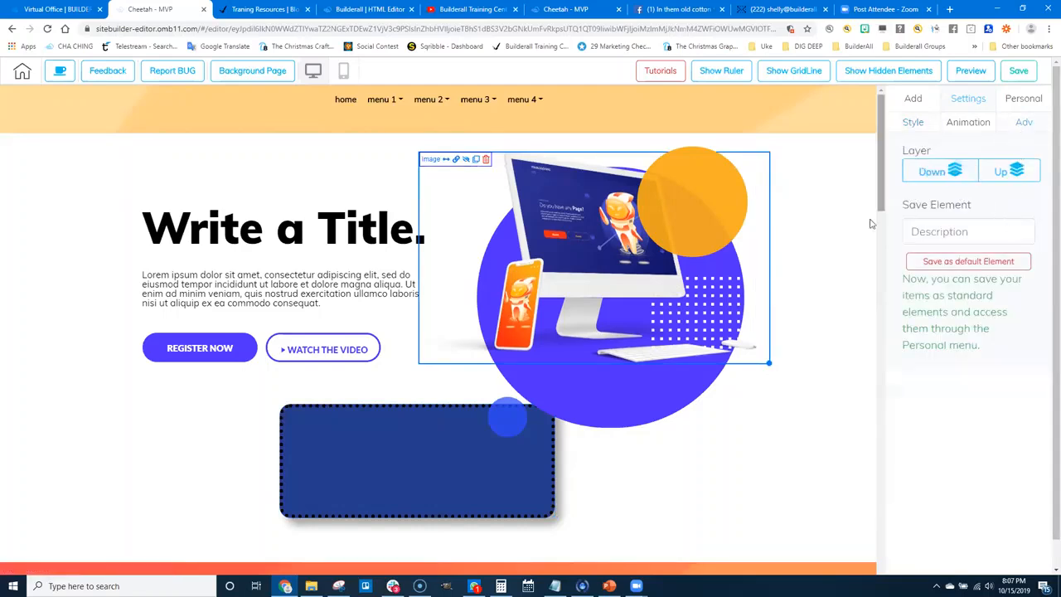